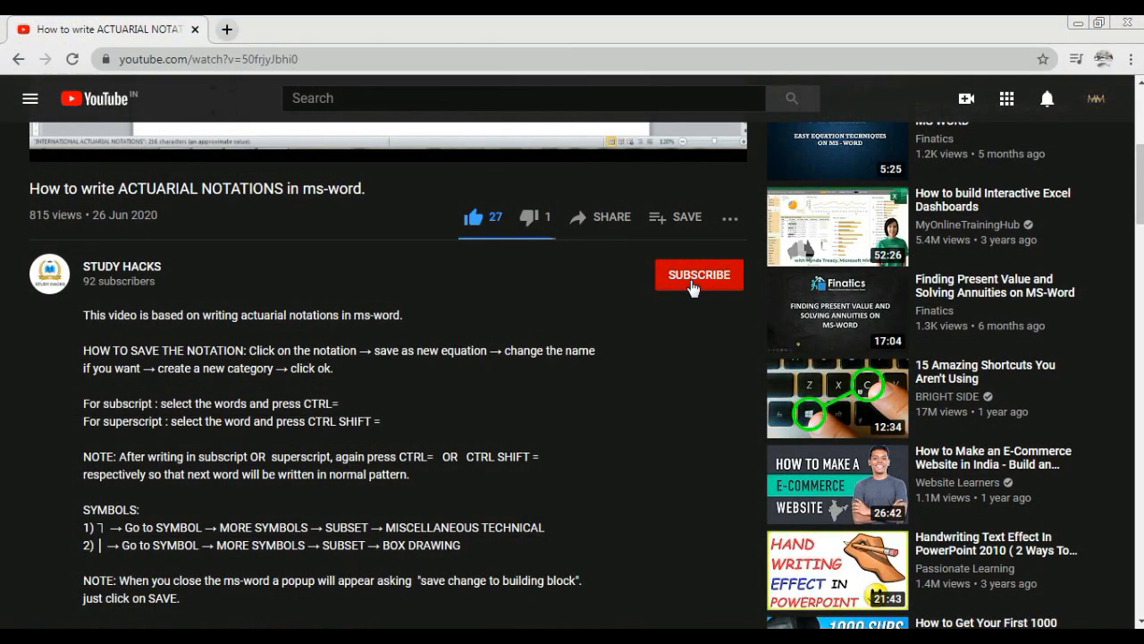
# - Subscribe to the STUDY HACKS channel and turn on all notifications for it
pyautogui.click(693, 284)
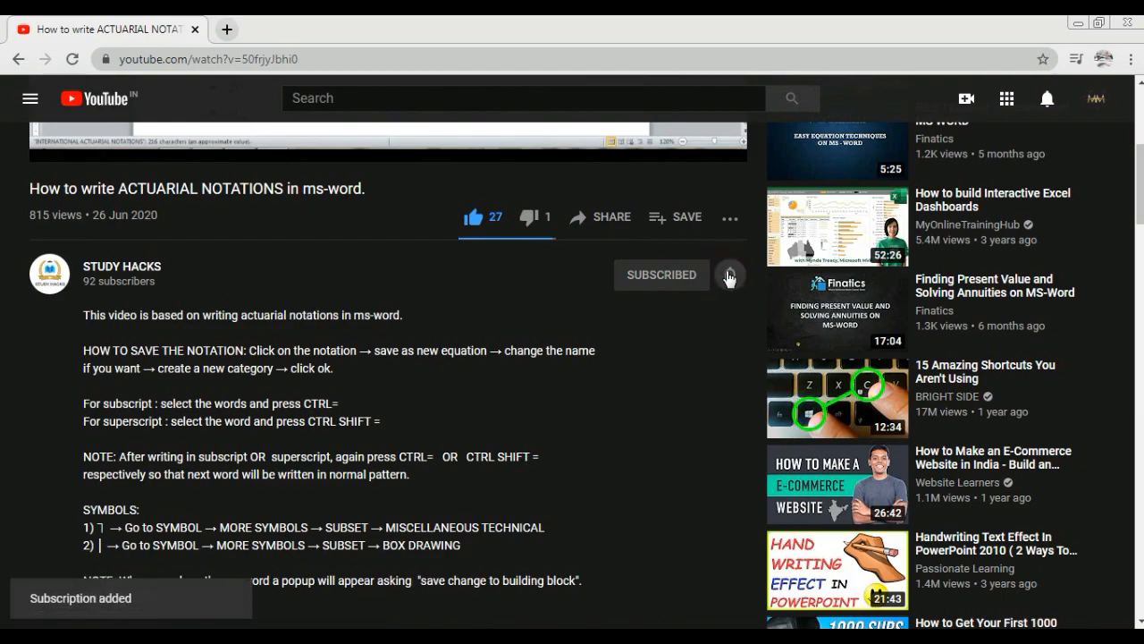
pyautogui.click(730, 274)
pyautogui.click(760, 313)
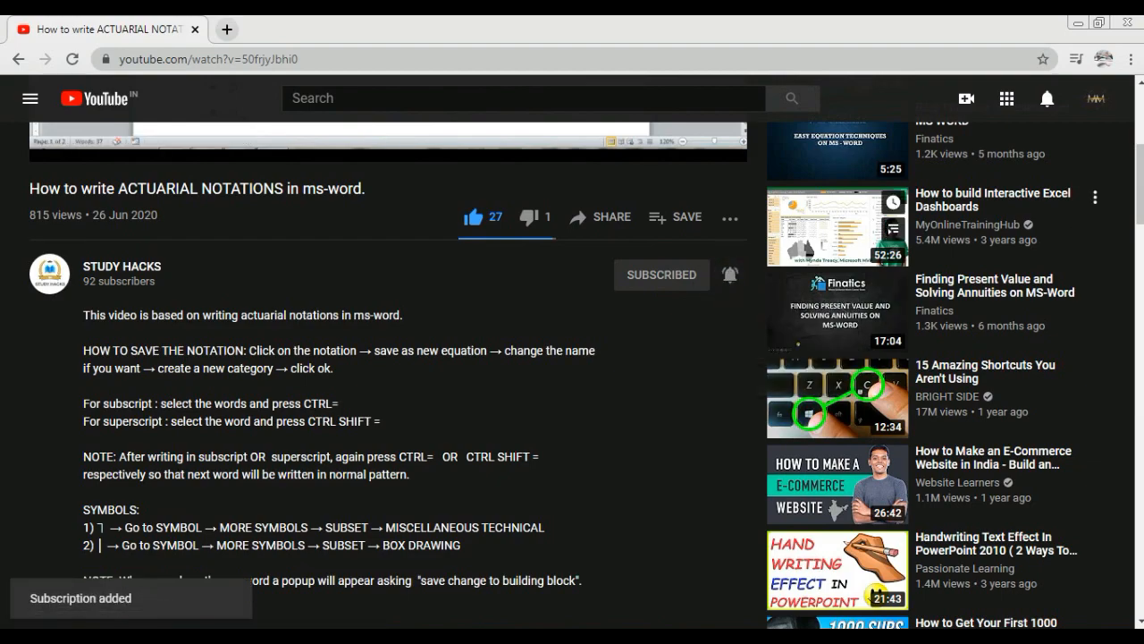
pyautogui.scroll(-10, 874, 537)
pyautogui.scroll(-4, 871, 615)
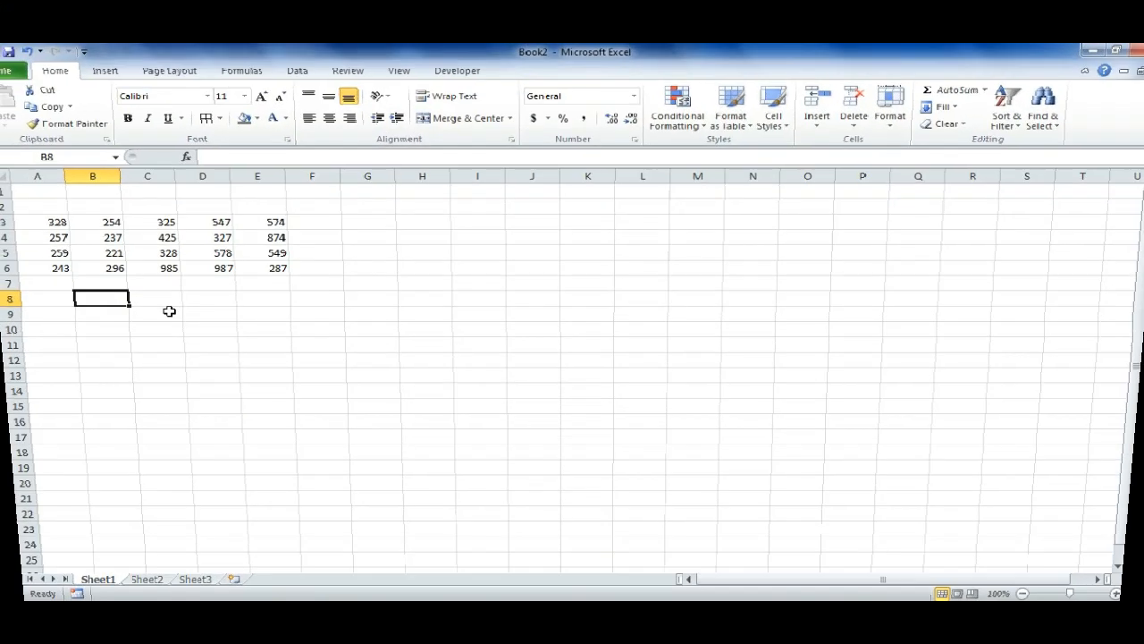
# - Enlarge the worksheet's display to 130% zoom
pyautogui.click(245, 261)
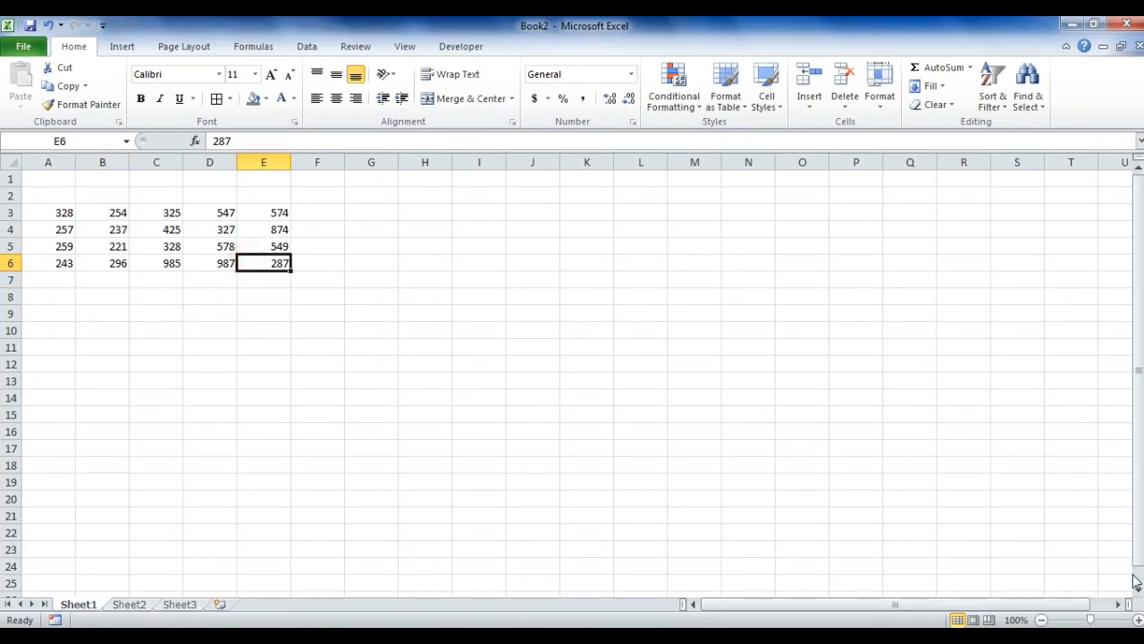
pyautogui.click(1139, 619)
pyautogui.click(1139, 620)
pyautogui.click(1139, 620)
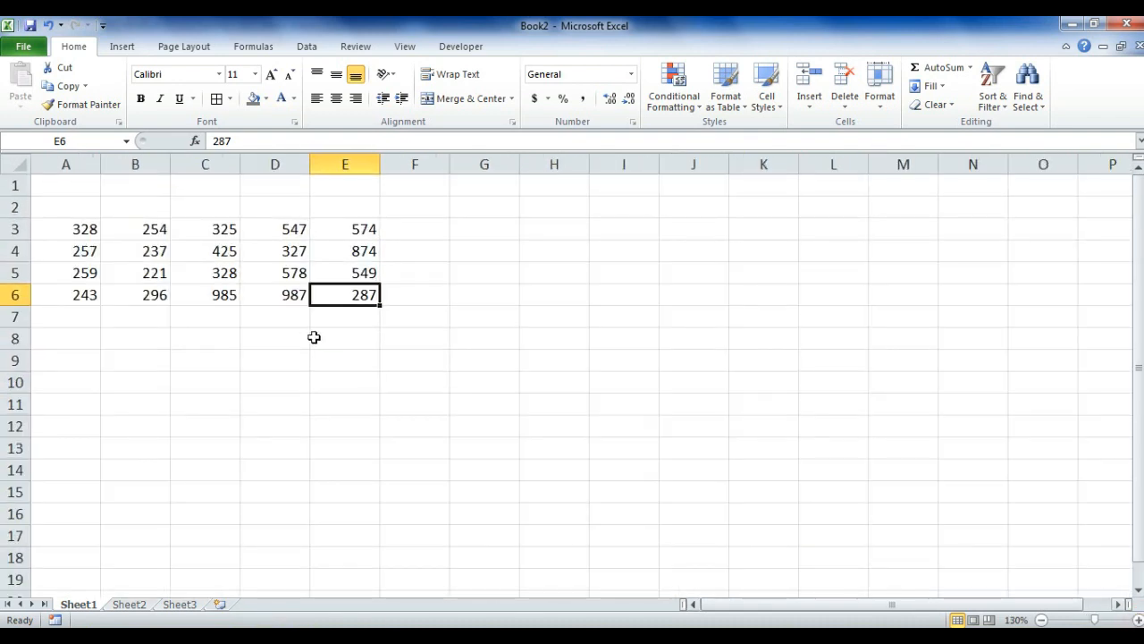
pyautogui.click(252, 305)
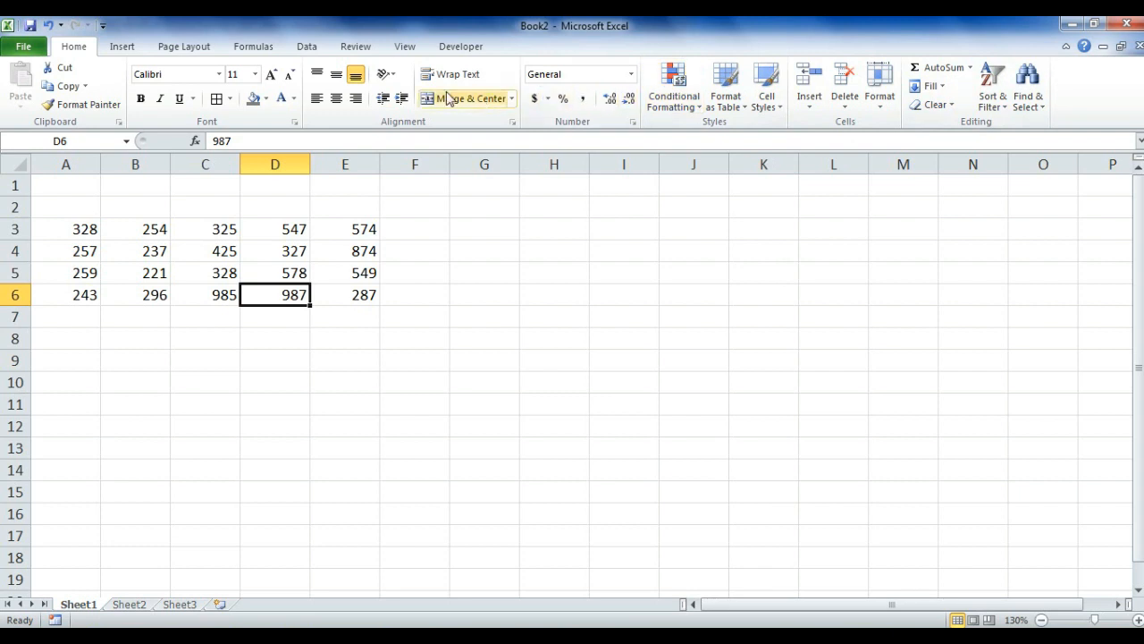
pyautogui.click(84, 229)
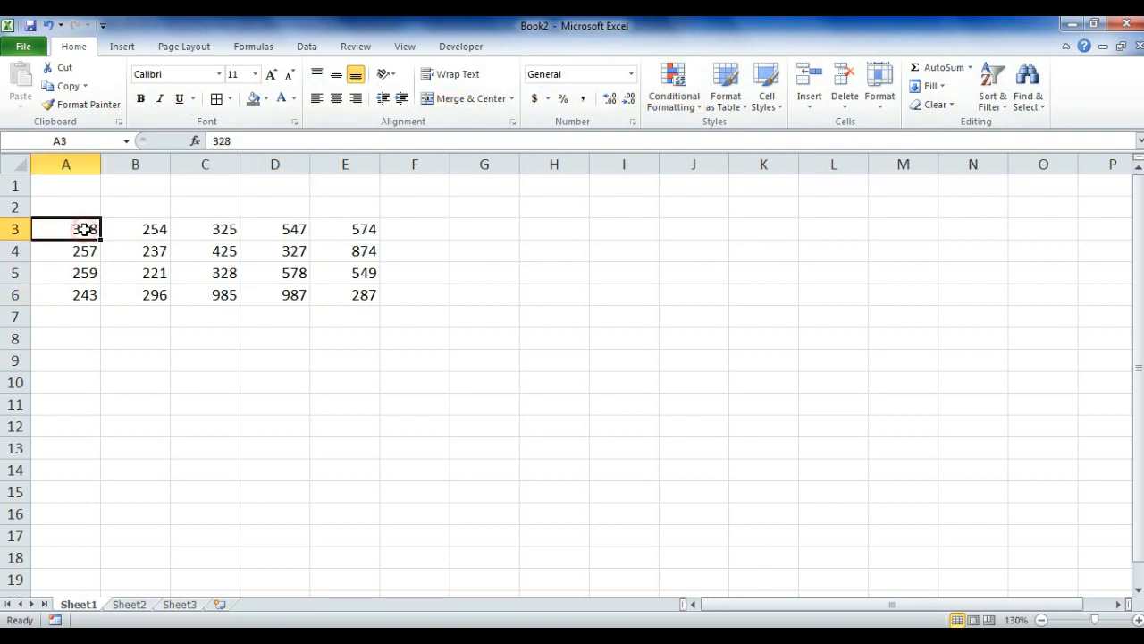
pyautogui.moveTo(72, 210); pyautogui.dragTo(376, 299)
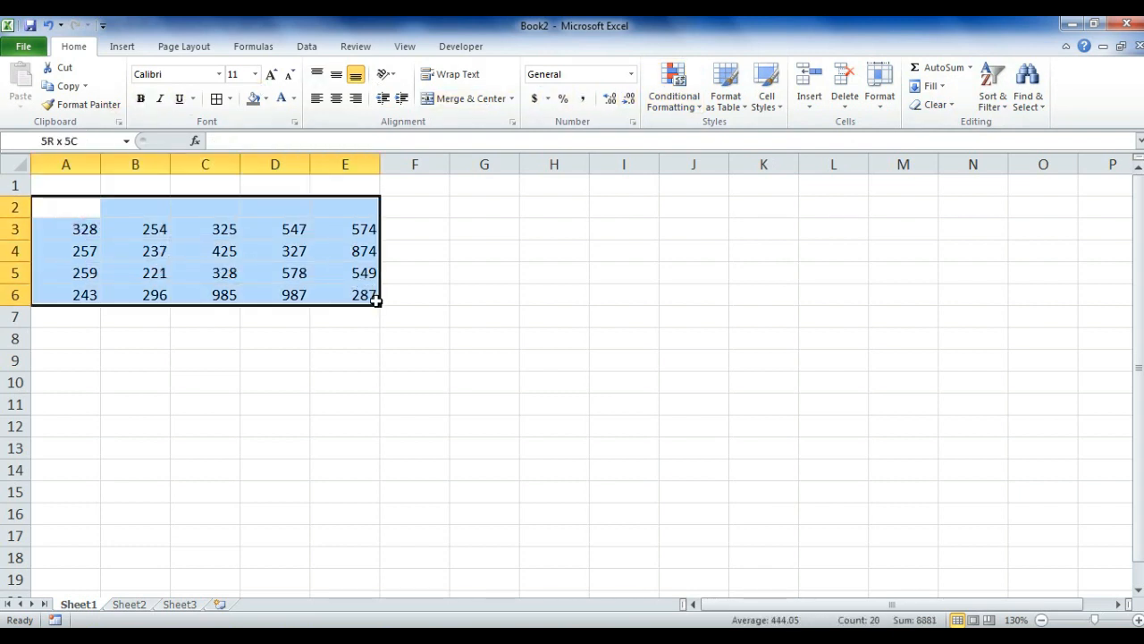
pyautogui.click(459, 316)
pyautogui.moveTo(81, 220); pyautogui.dragTo(579, 362)
pyautogui.click(577, 361)
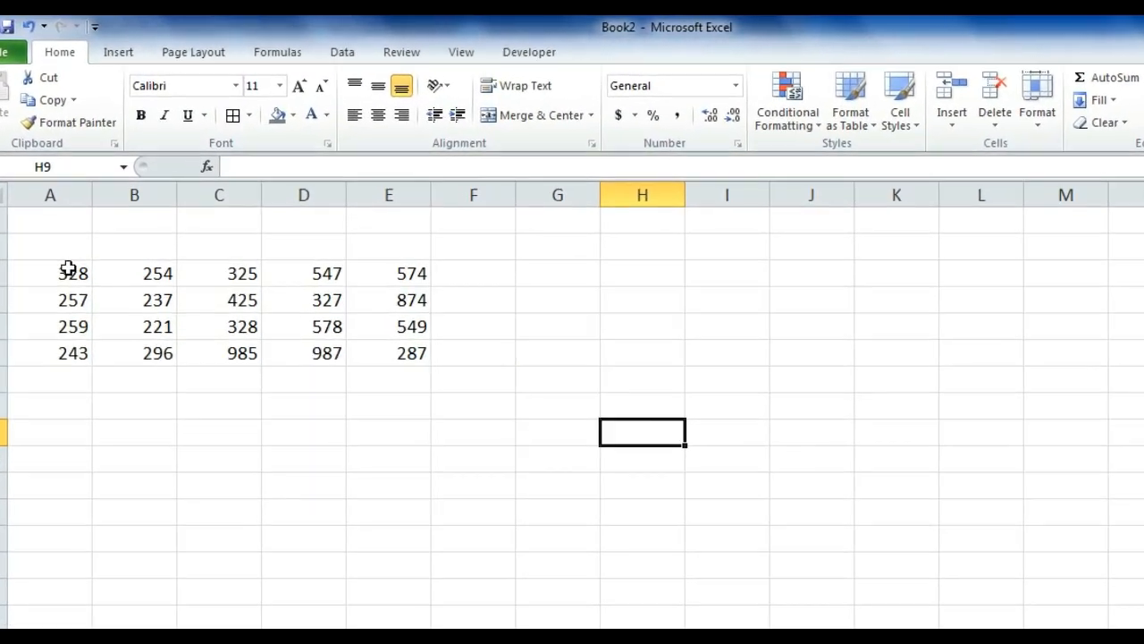
pyautogui.click(69, 268)
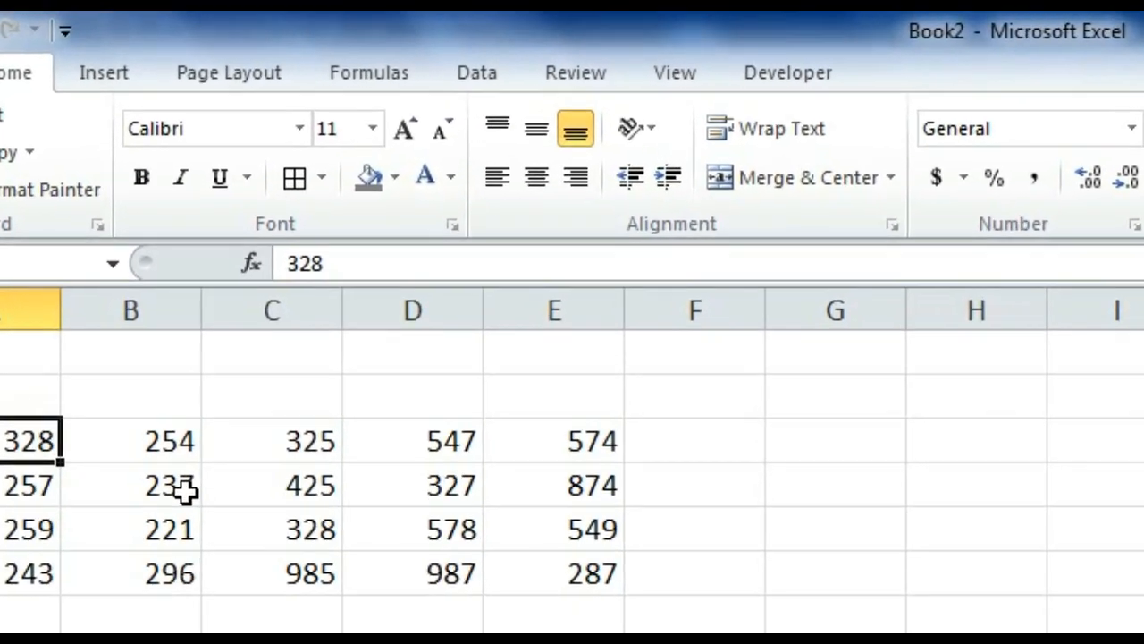
pyautogui.click(181, 433)
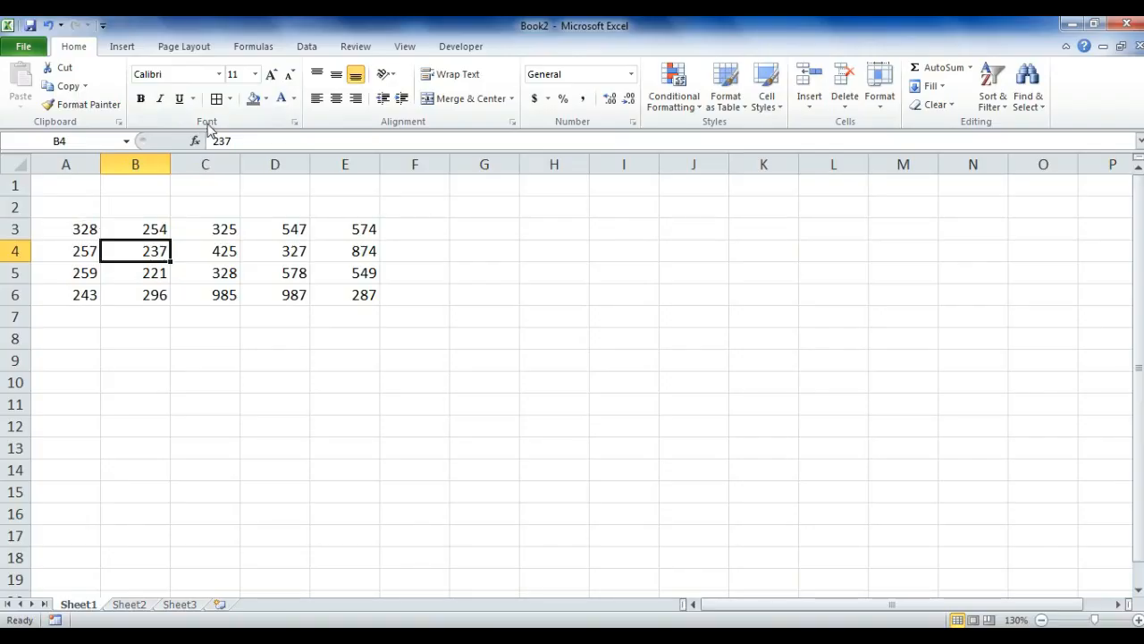
# - Enlarge the font size of the value in cell A3 by six increments
pyautogui.click(83, 226)
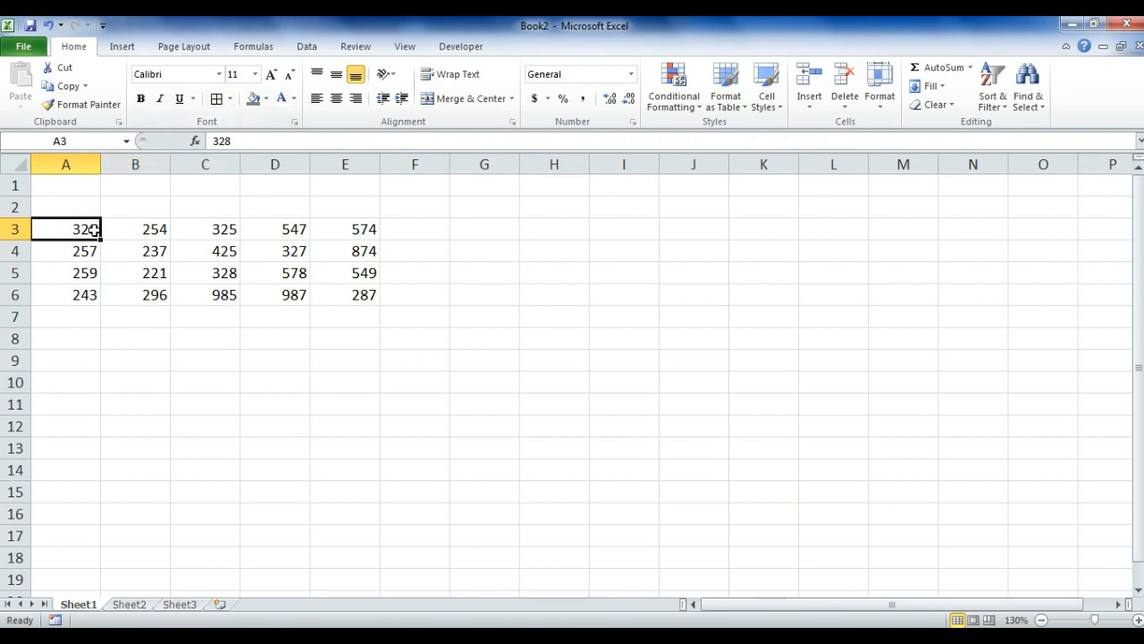
pyautogui.click(218, 75)
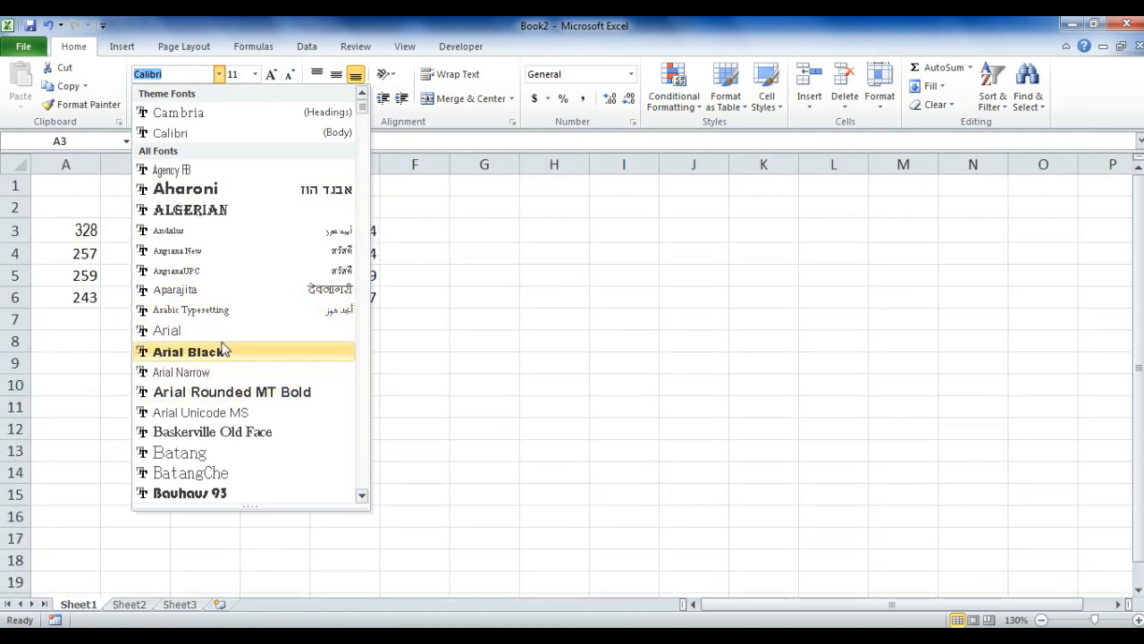
pyautogui.click(377, 233)
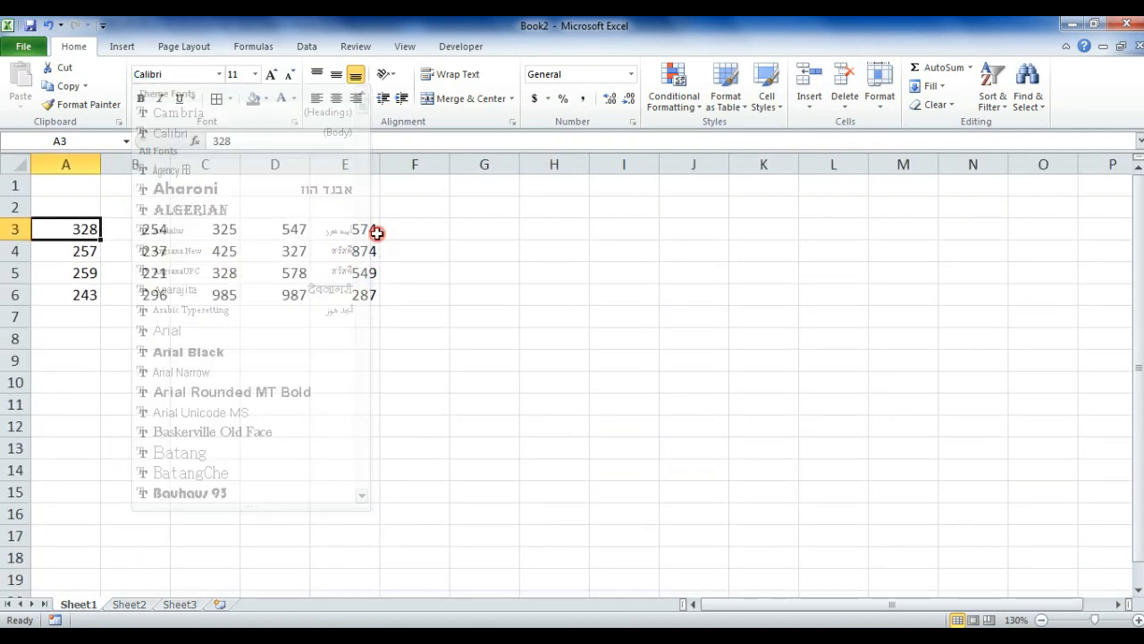
pyautogui.click(254, 74)
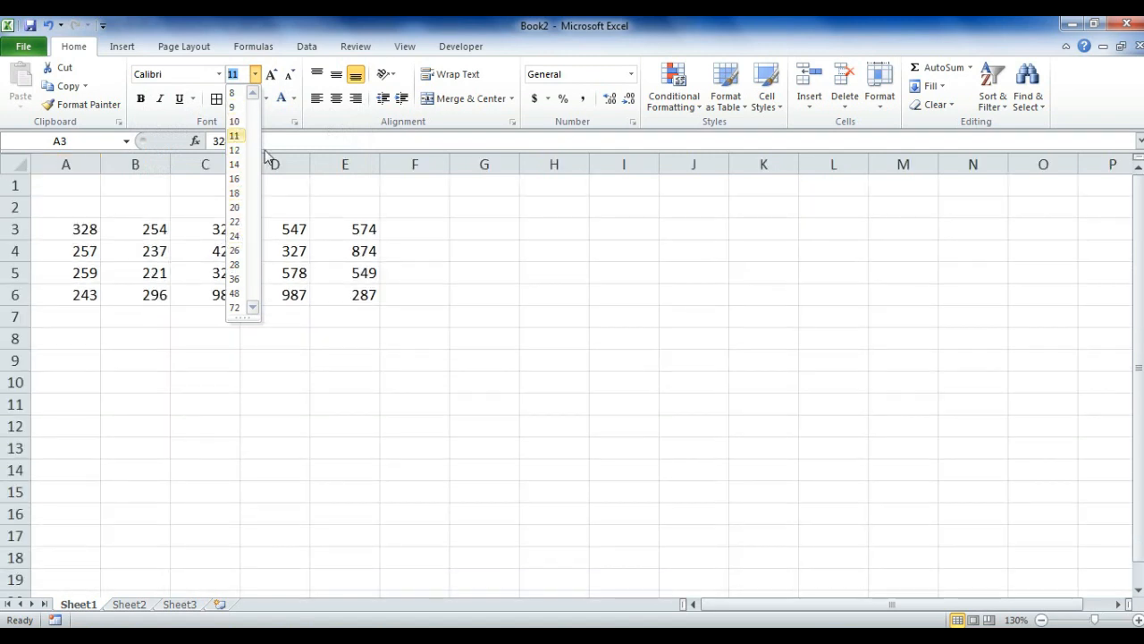
pyautogui.click(272, 75)
pyautogui.click(272, 75)
pyautogui.click(272, 75)
pyautogui.click(272, 75)
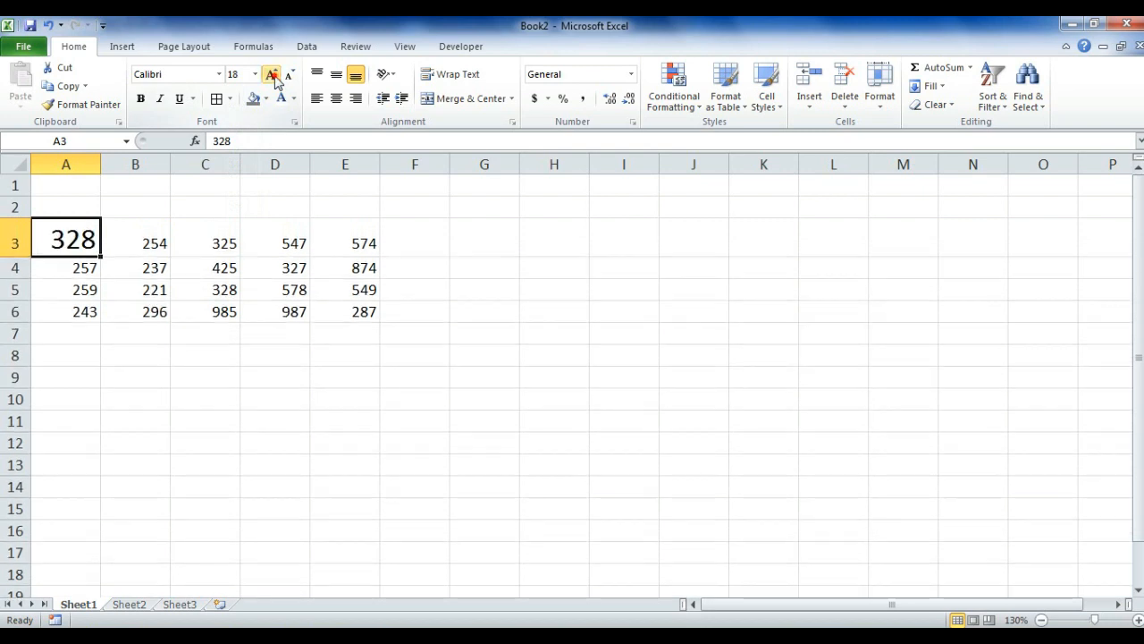
pyautogui.click(272, 75)
pyautogui.click(272, 75)
# - Shrink the font of the value in cell A3 to size 11
pyautogui.click(290, 75)
pyautogui.click(290, 75)
pyautogui.click(290, 75)
pyautogui.click(291, 75)
pyautogui.click(290, 75)
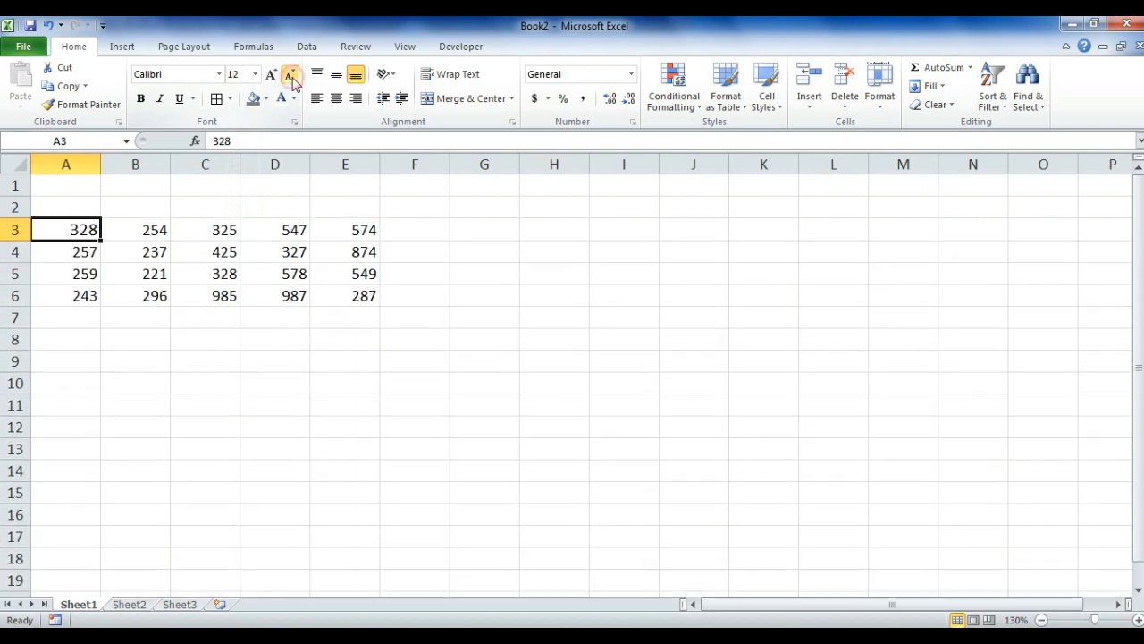
pyautogui.click(291, 76)
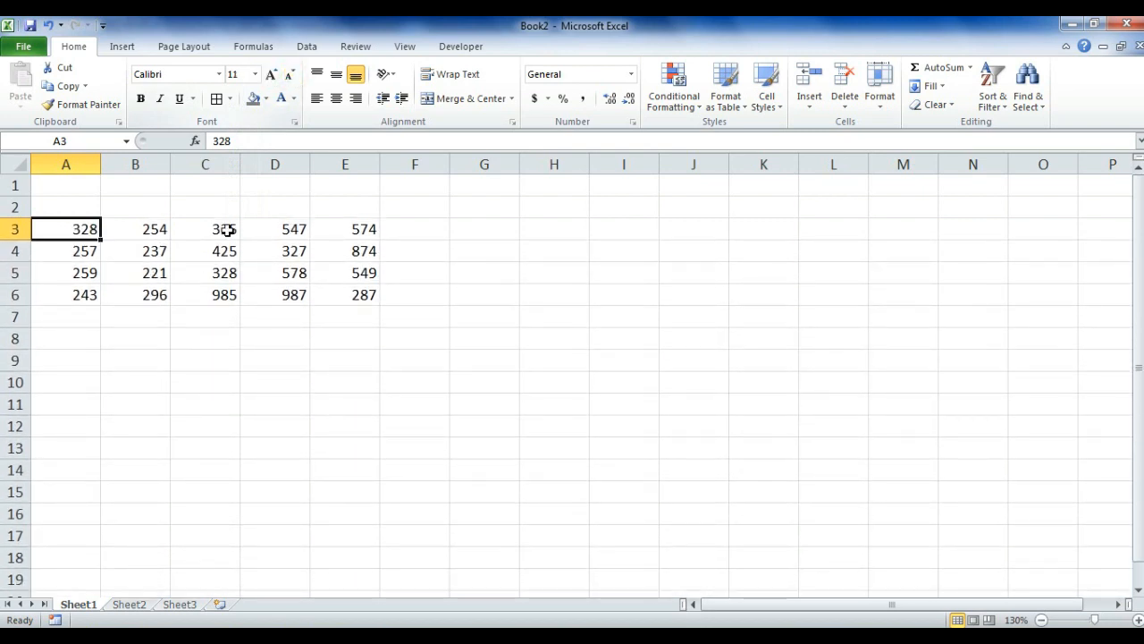
# - Format the value in cell A3 as bold and italic
pyautogui.click(141, 99)
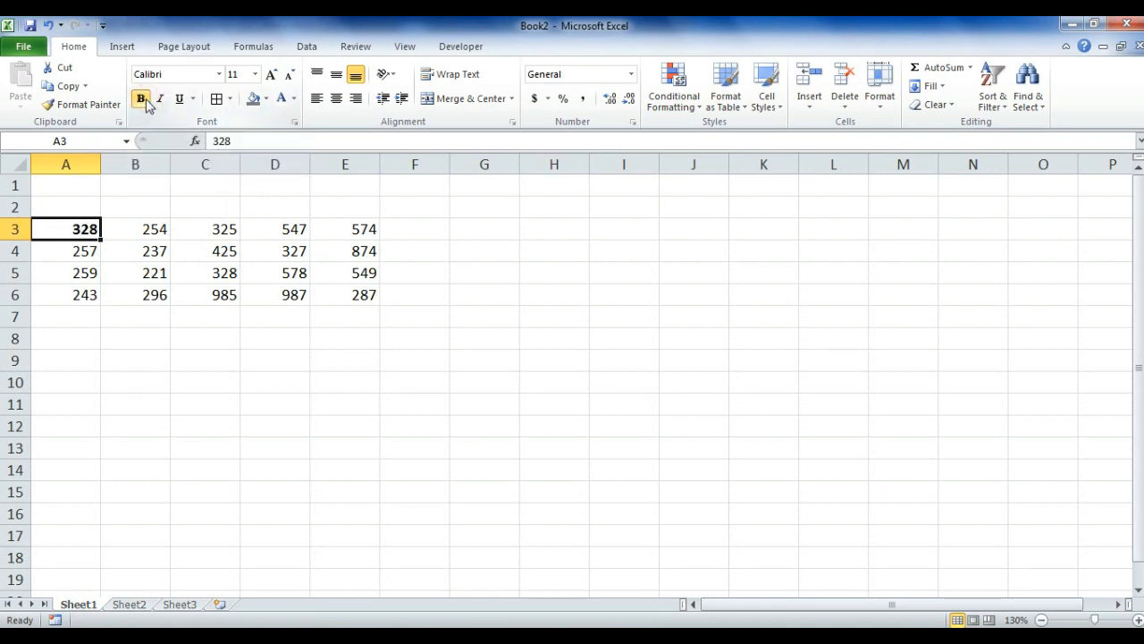
pyautogui.click(80, 251)
pyautogui.click(183, 269)
pyautogui.click(89, 229)
pyautogui.click(160, 99)
pyautogui.click(90, 270)
pyautogui.click(148, 254)
pyautogui.click(85, 226)
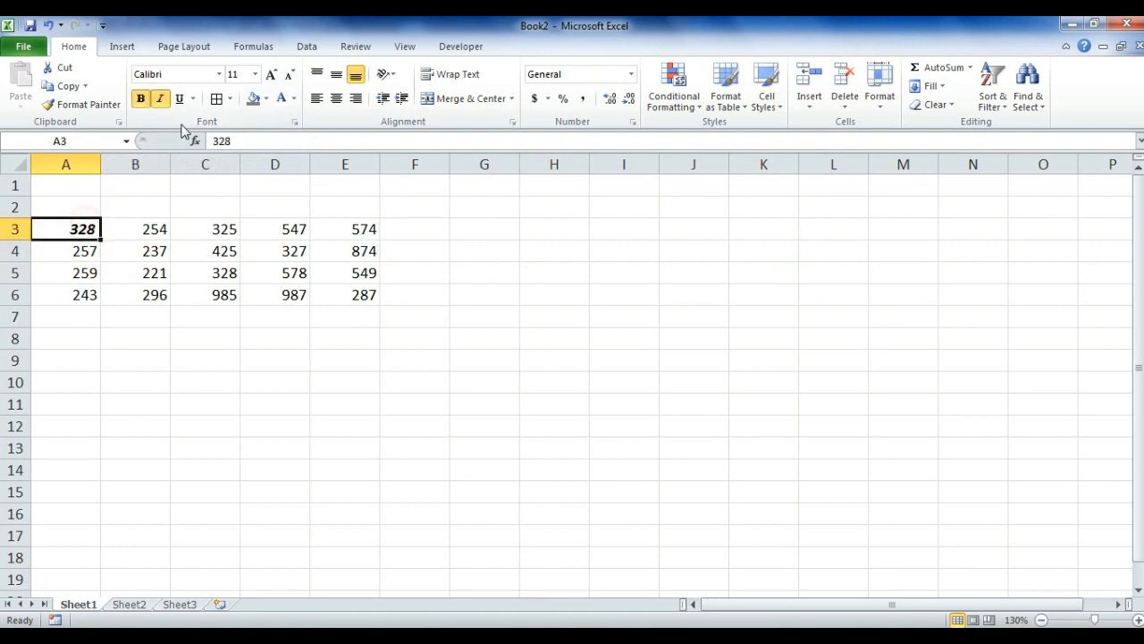
# - Underline the value in cell A3, trying the double underline before settling on the single underline
pyautogui.click(193, 98)
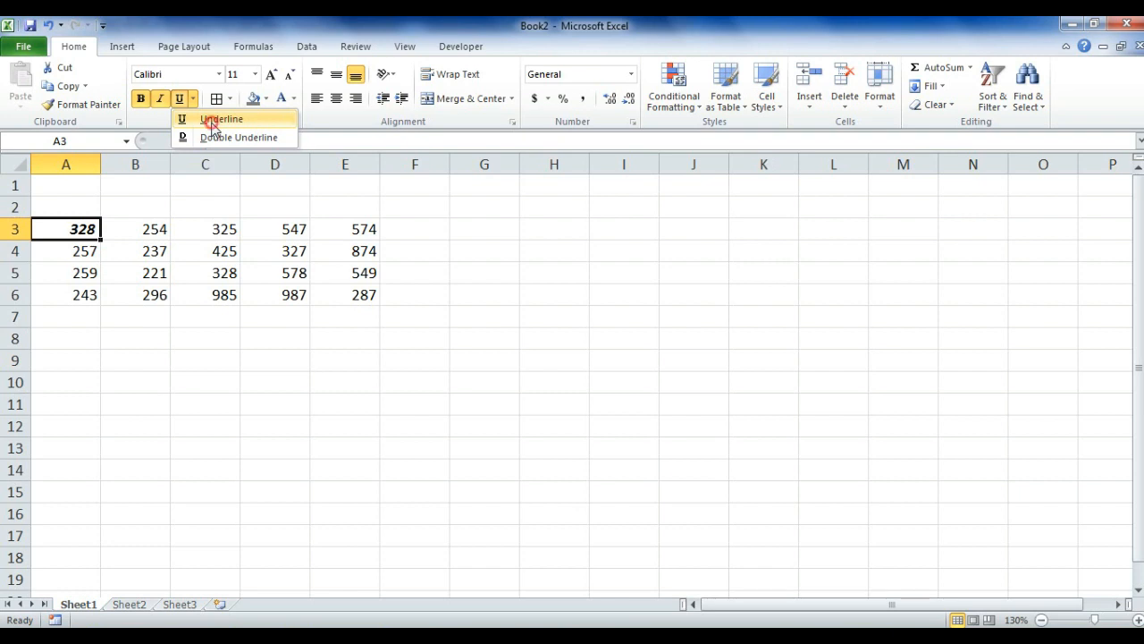
pyautogui.click(212, 120)
pyautogui.click(193, 98)
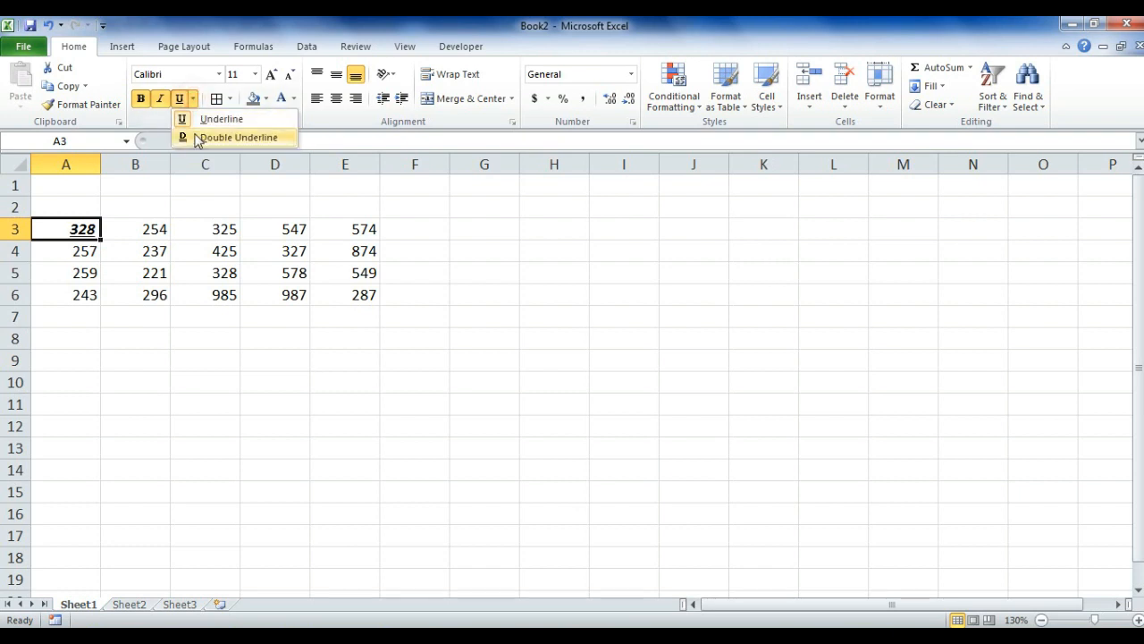
pyautogui.click(192, 136)
pyautogui.click(147, 249)
pyautogui.click(79, 229)
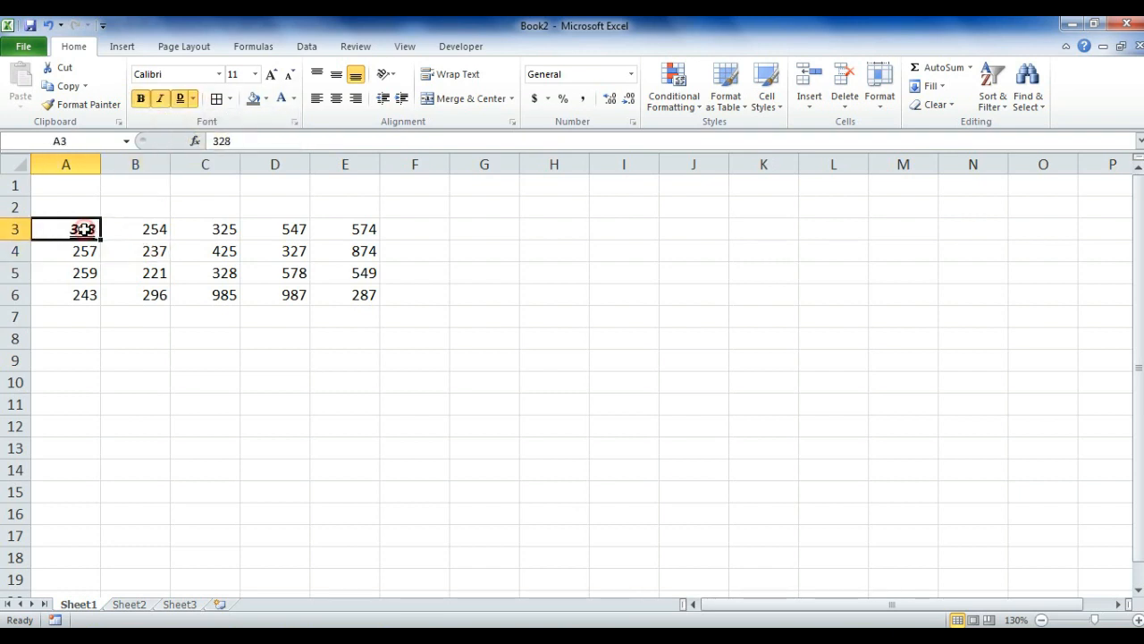
pyautogui.click(193, 101)
pyautogui.click(198, 120)
# - Add a right border to cell A3
pyautogui.click(230, 99)
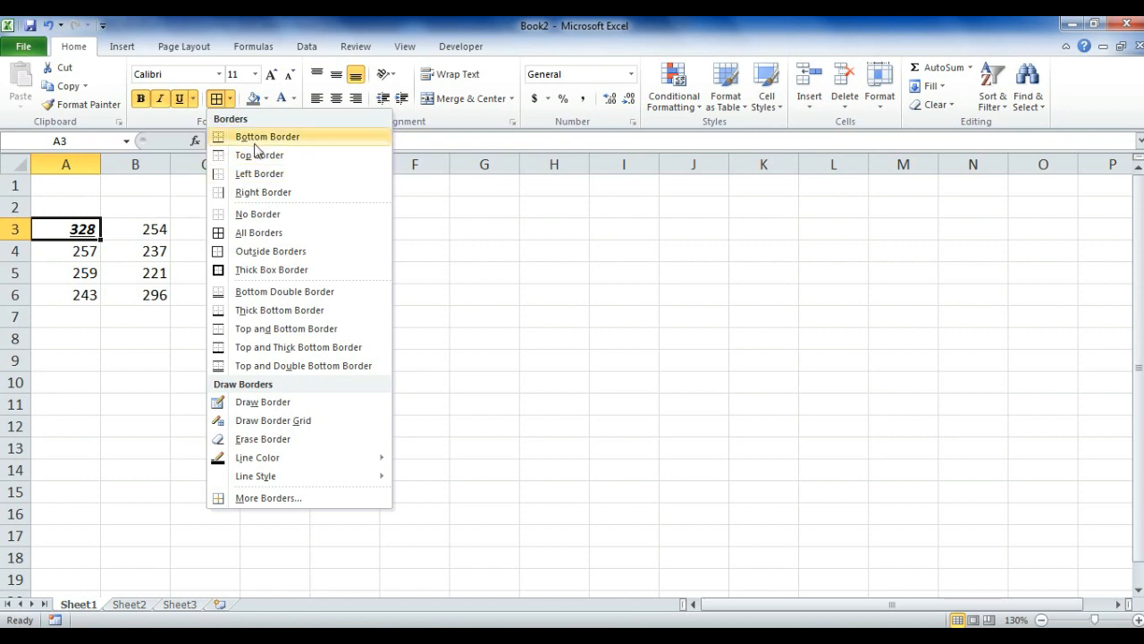
pyautogui.click(280, 193)
pyautogui.click(107, 296)
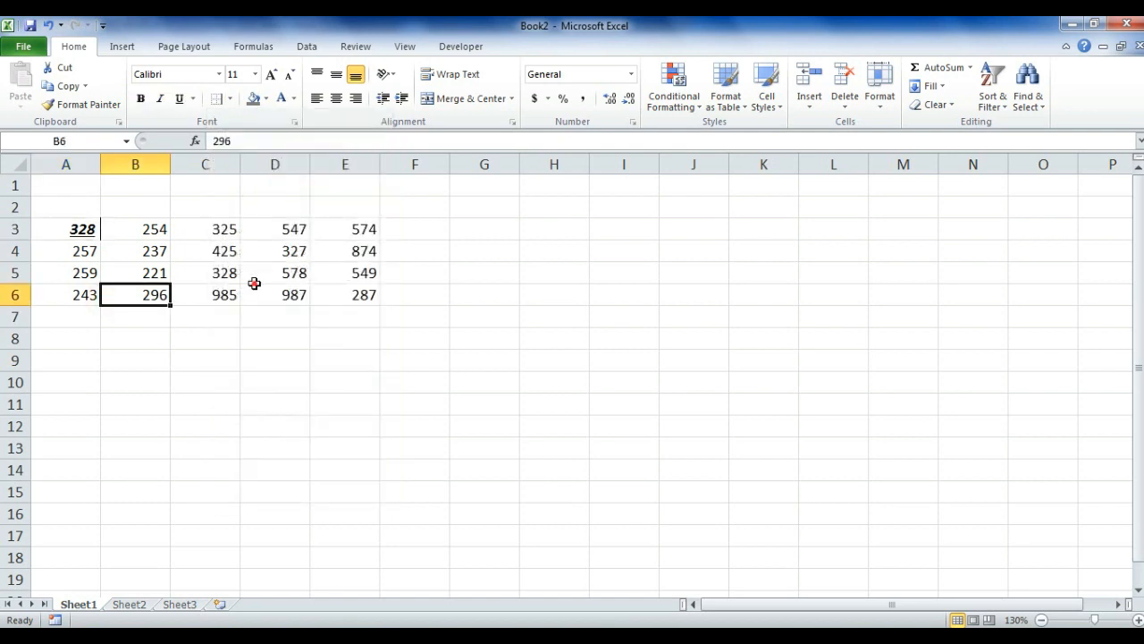
pyautogui.click(253, 279)
# - Apply all borders to the number range A3:E6
pyautogui.click(94, 228)
pyautogui.moveTo(76, 229); pyautogui.dragTo(349, 294)
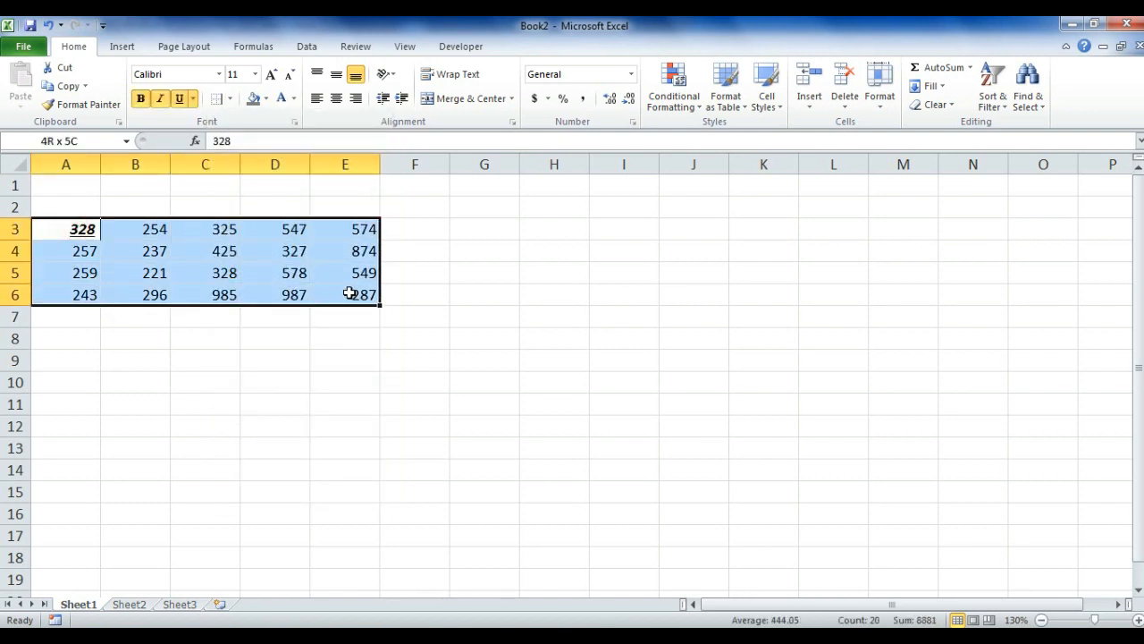
pyautogui.click(230, 98)
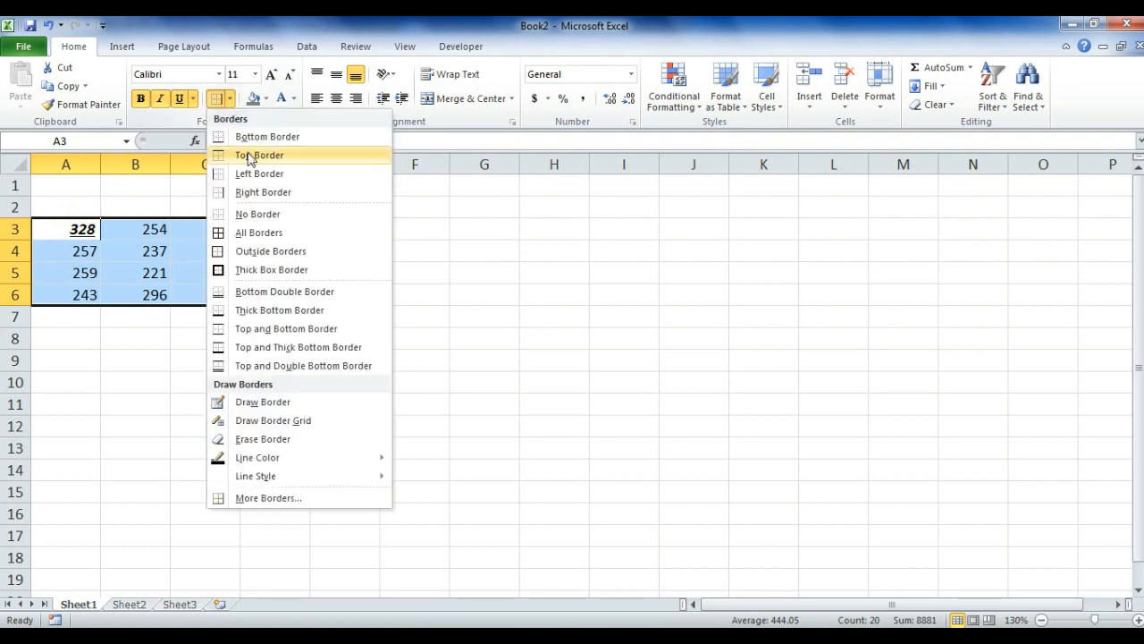
pyautogui.click(268, 235)
pyautogui.click(404, 336)
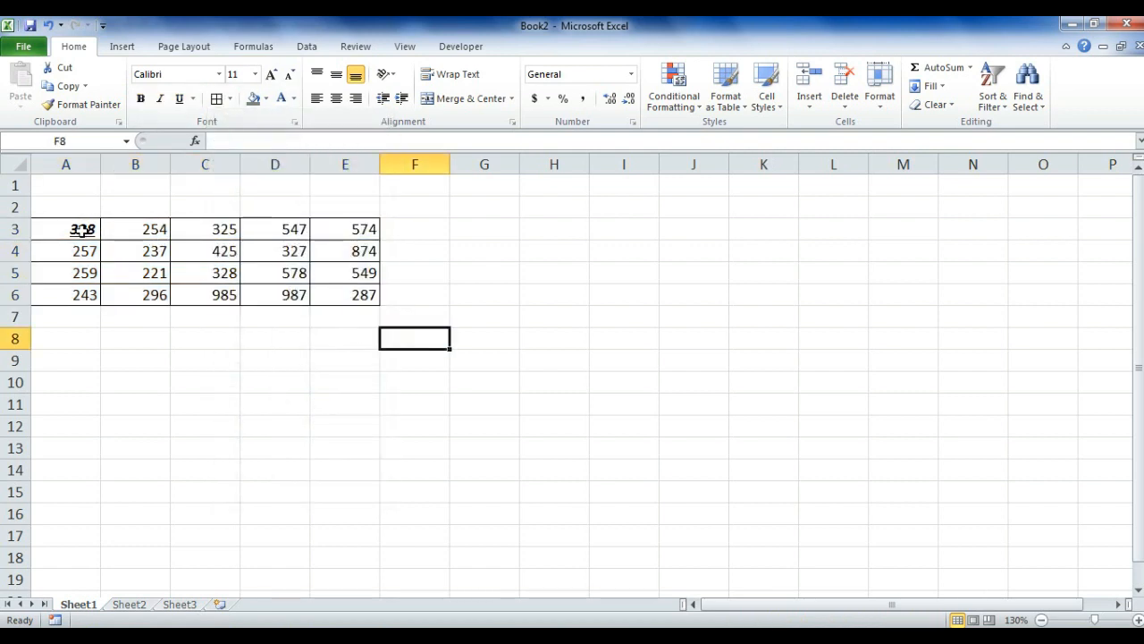
# - Fill cell B3 with light purple and set its font colour to dark orange
pyautogui.click(162, 224)
pyautogui.click(265, 98)
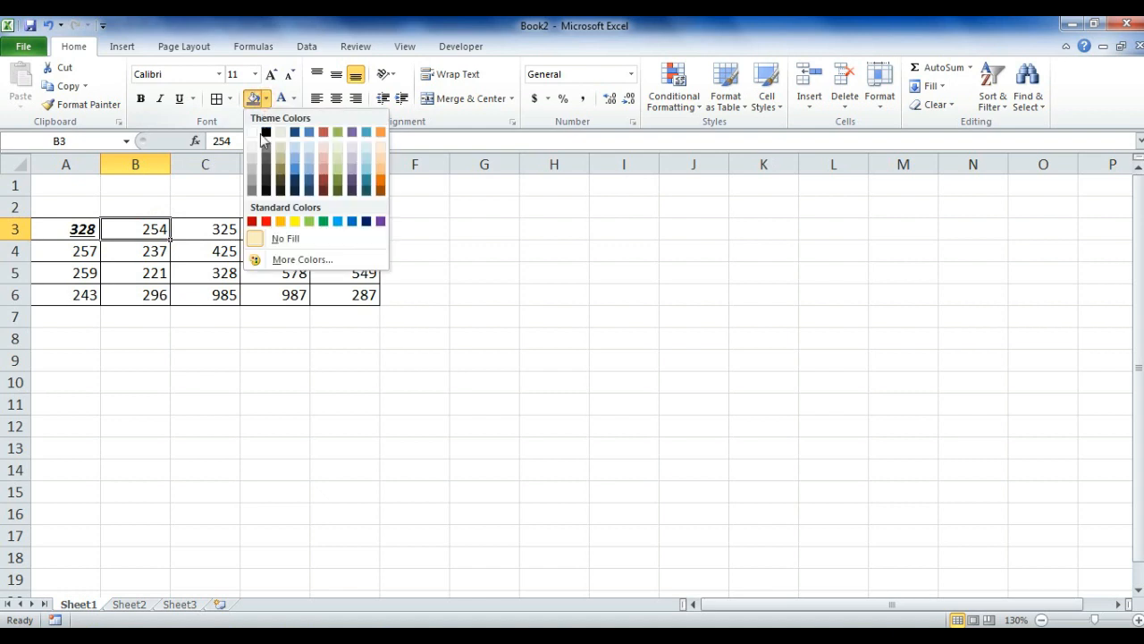
pyautogui.click(352, 165)
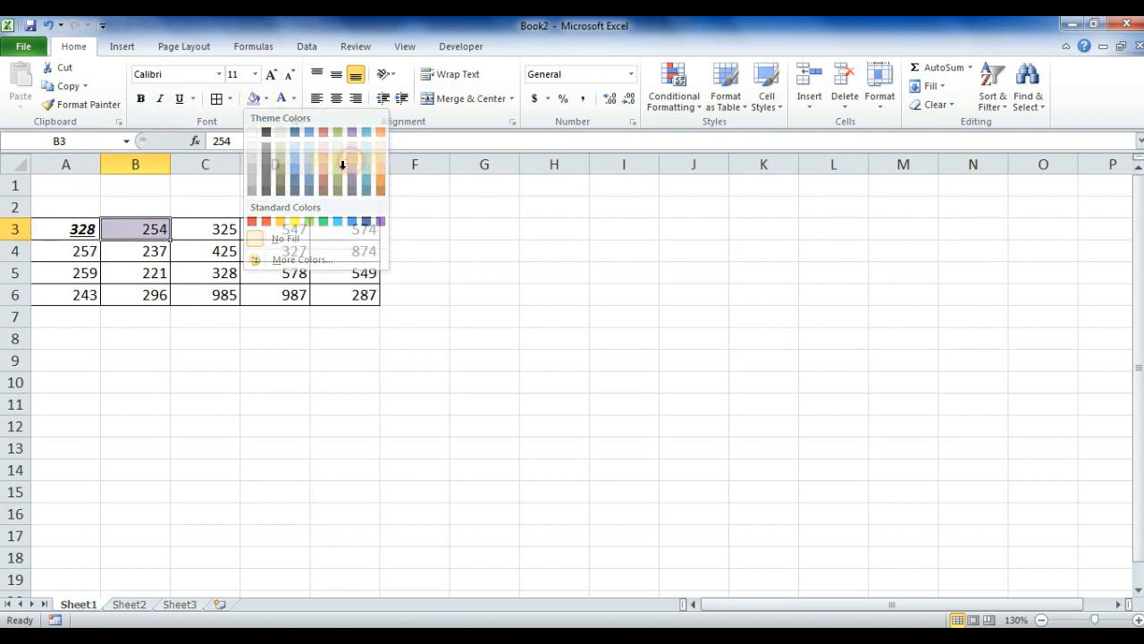
pyautogui.click(293, 98)
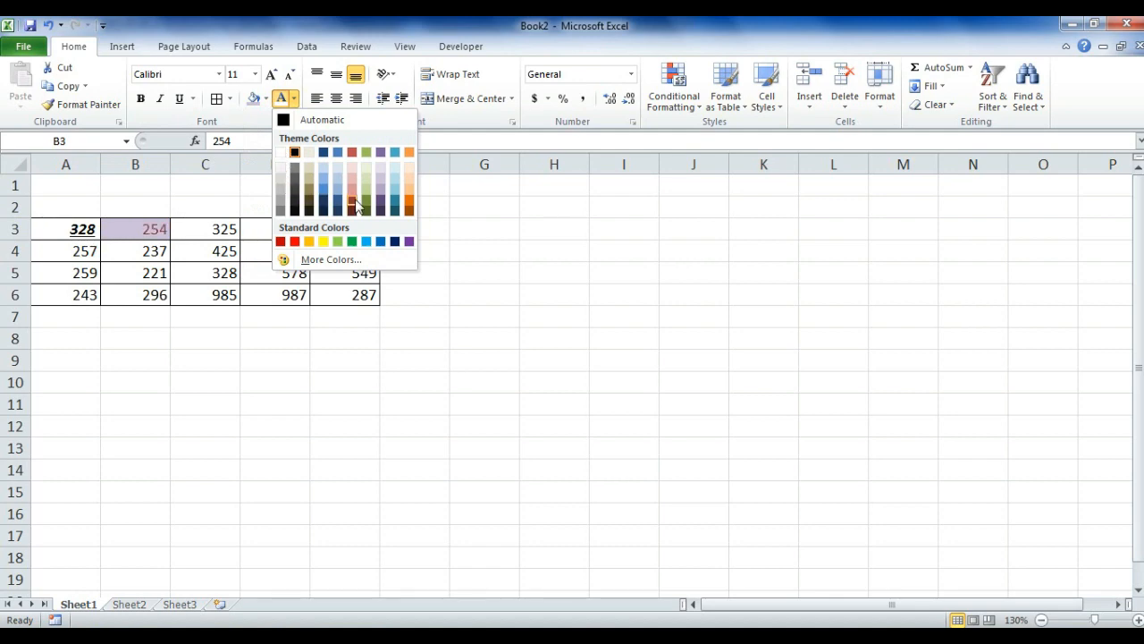
pyautogui.click(412, 212)
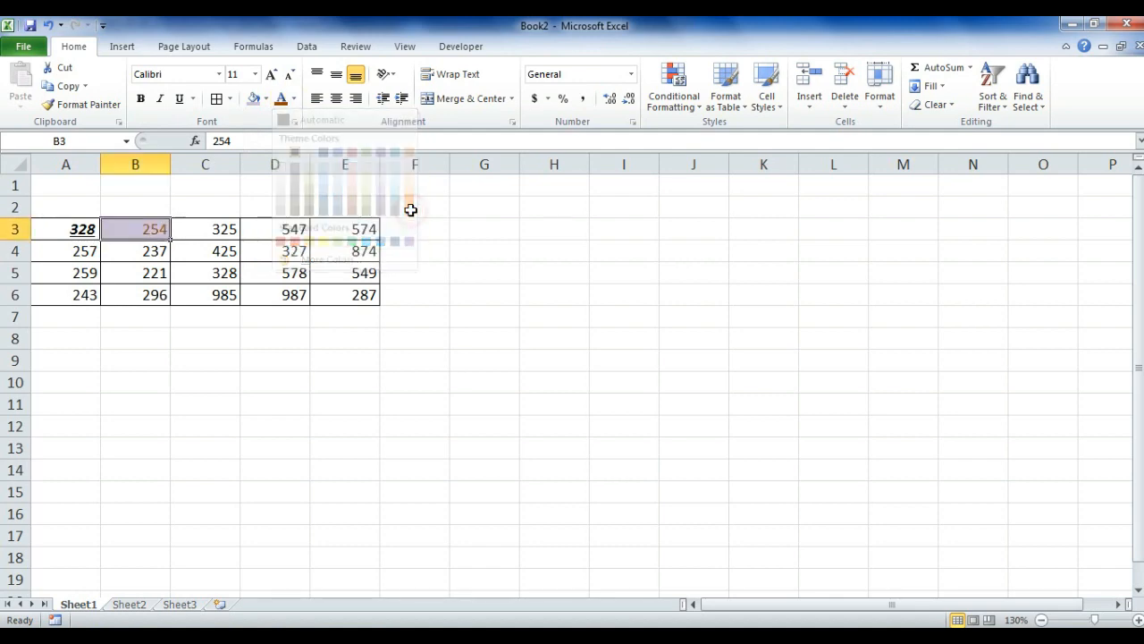
pyautogui.click(209, 296)
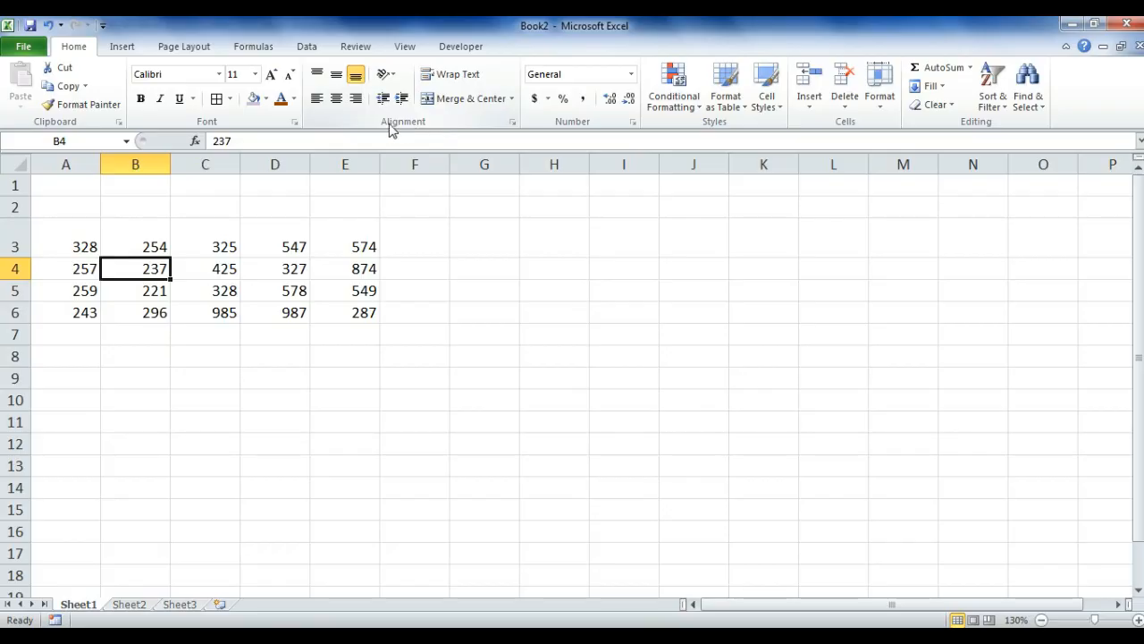
# - Try top alignment on cell A3, and set its vertical alignment to middle
pyautogui.click(331, 294)
pyautogui.click(64, 250)
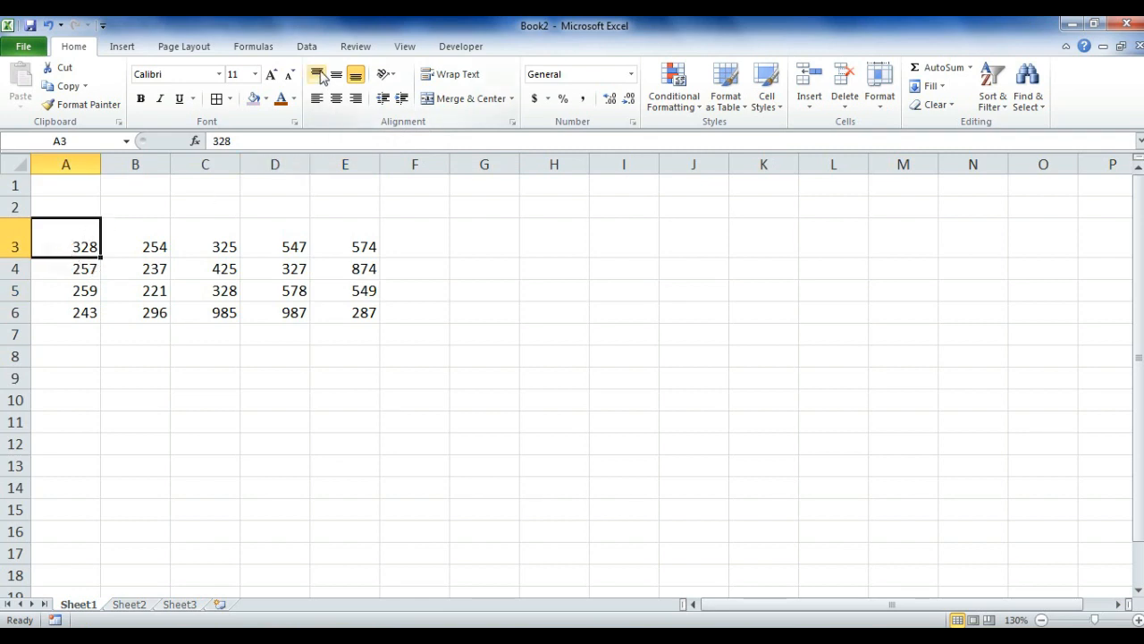
pyautogui.click(317, 74)
pyautogui.click(337, 78)
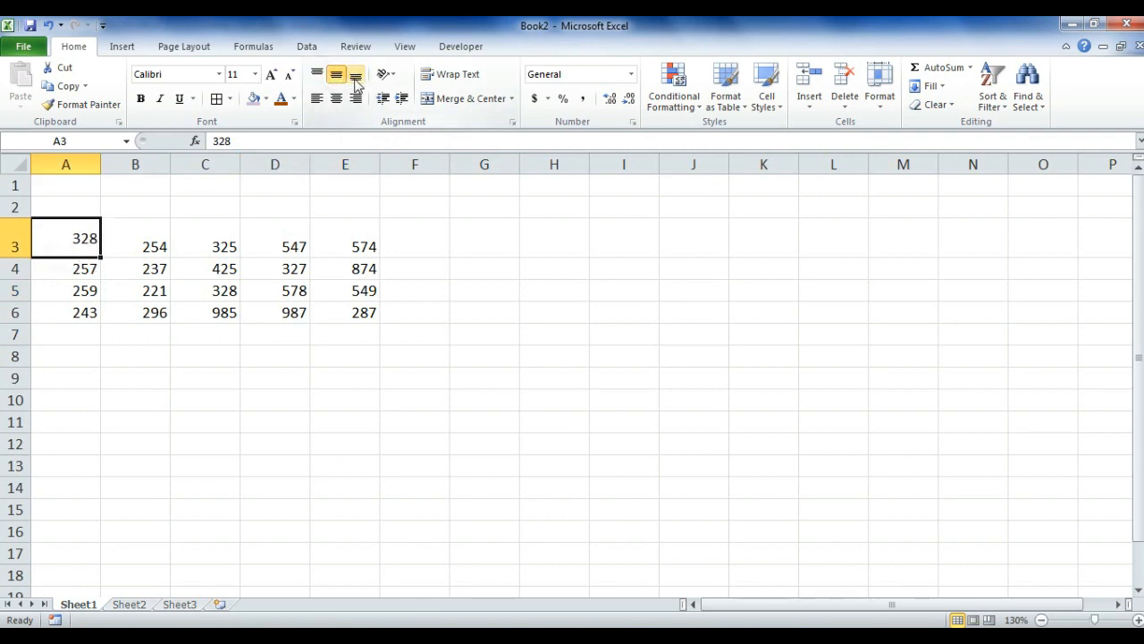
# - Set cell A3 to bottom alignment, try left and centre alignment, and align its number right
pyautogui.click(355, 78)
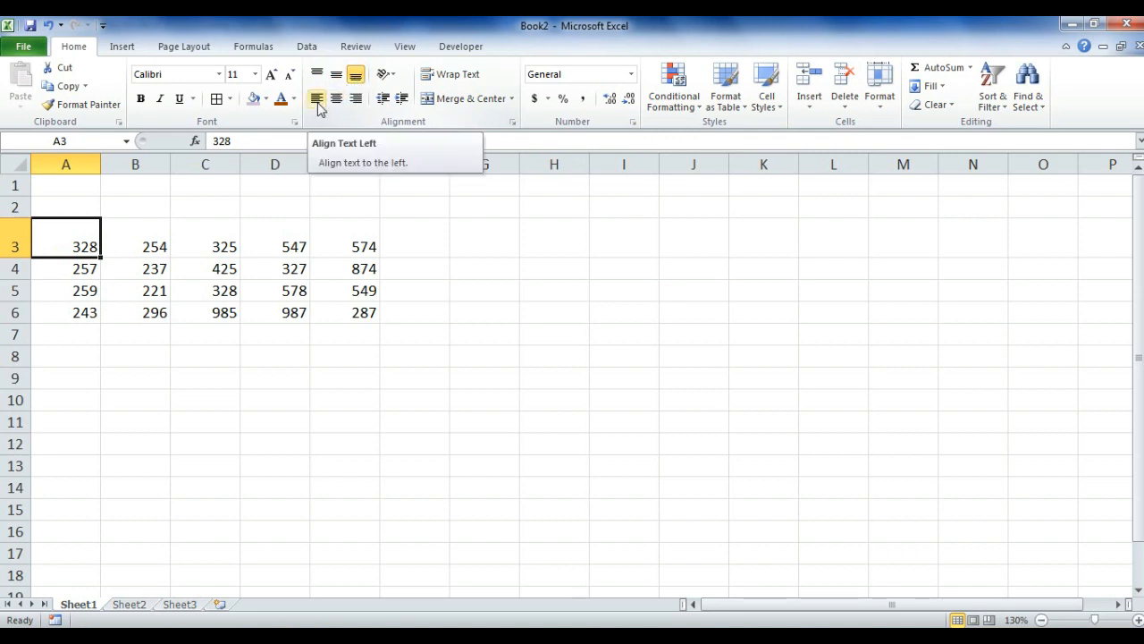
pyautogui.click(318, 103)
pyautogui.click(338, 103)
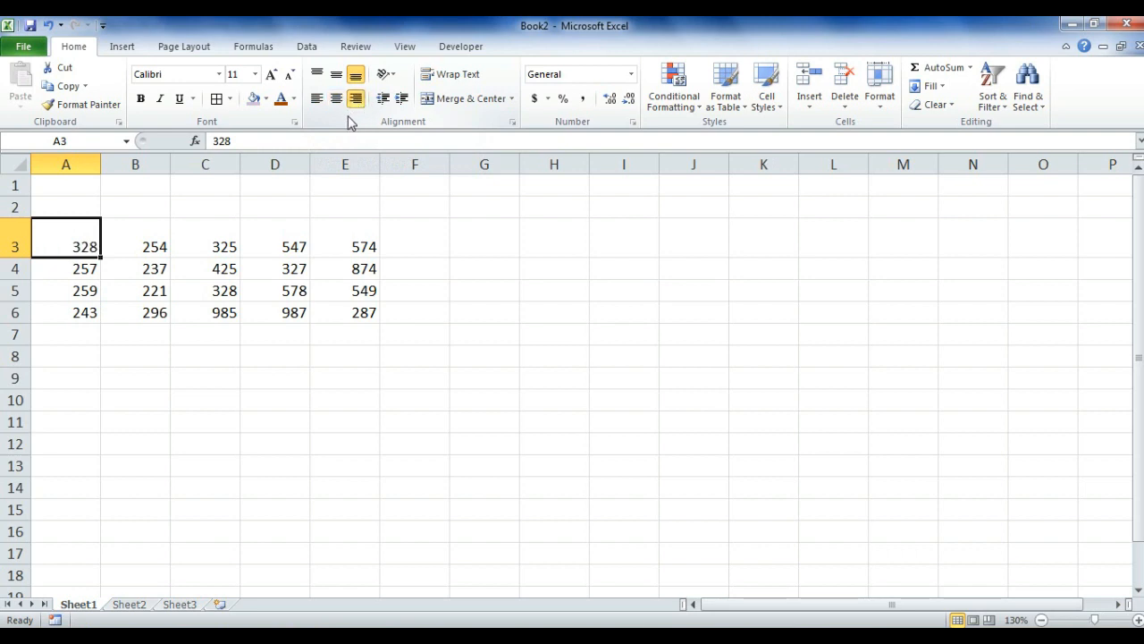
# - Try the Angle Counterclockwise, Angle Clockwise and Vertical Text orientations on cell A3, and set it to Rotate Text Down
pyautogui.click(392, 80)
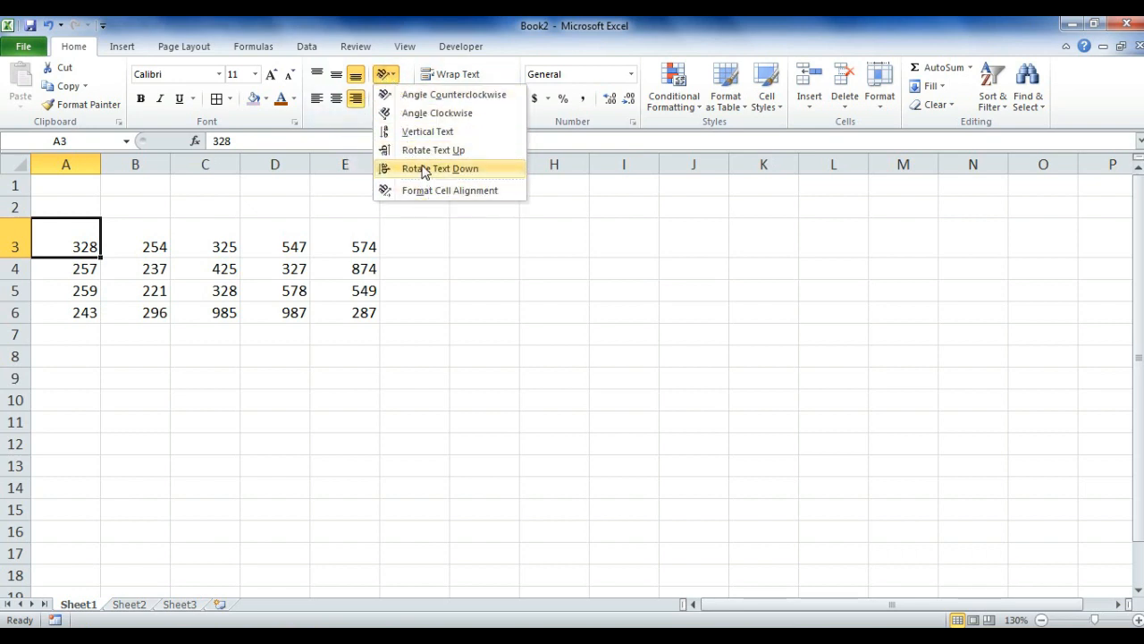
pyautogui.click(432, 95)
pyautogui.click(413, 117)
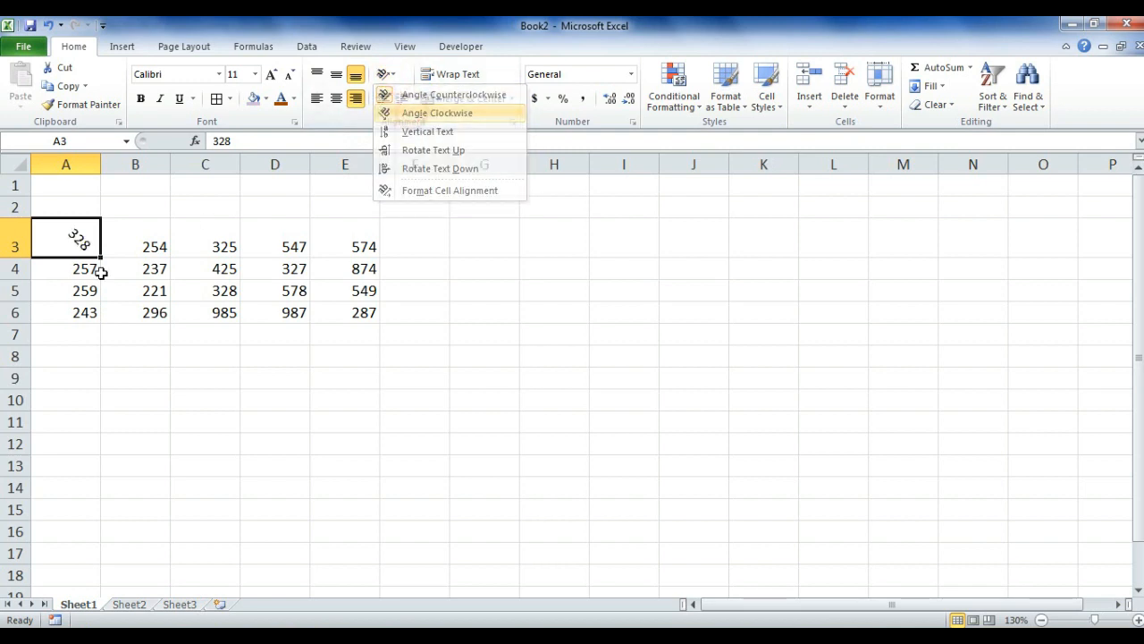
pyautogui.click(392, 75)
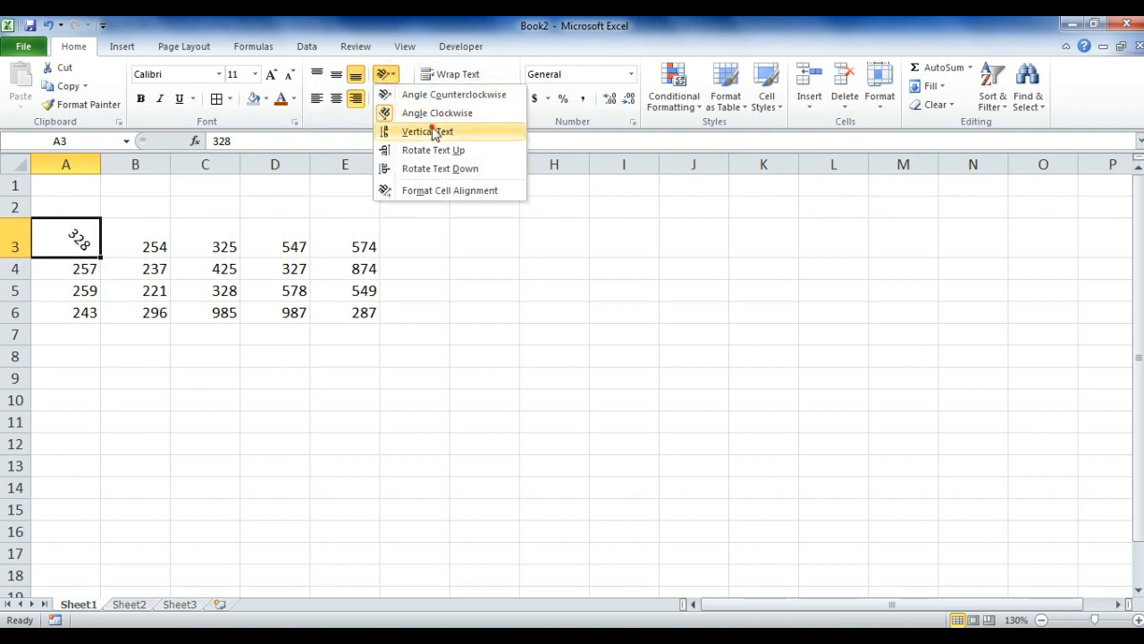
pyautogui.click(431, 131)
pyautogui.click(391, 75)
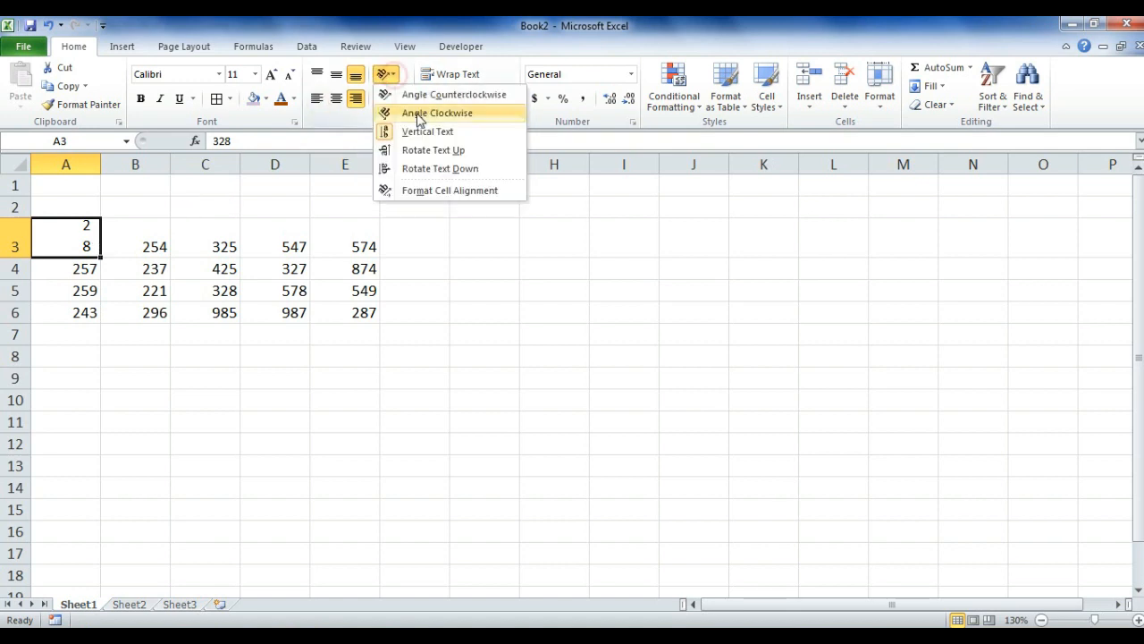
pyautogui.click(439, 168)
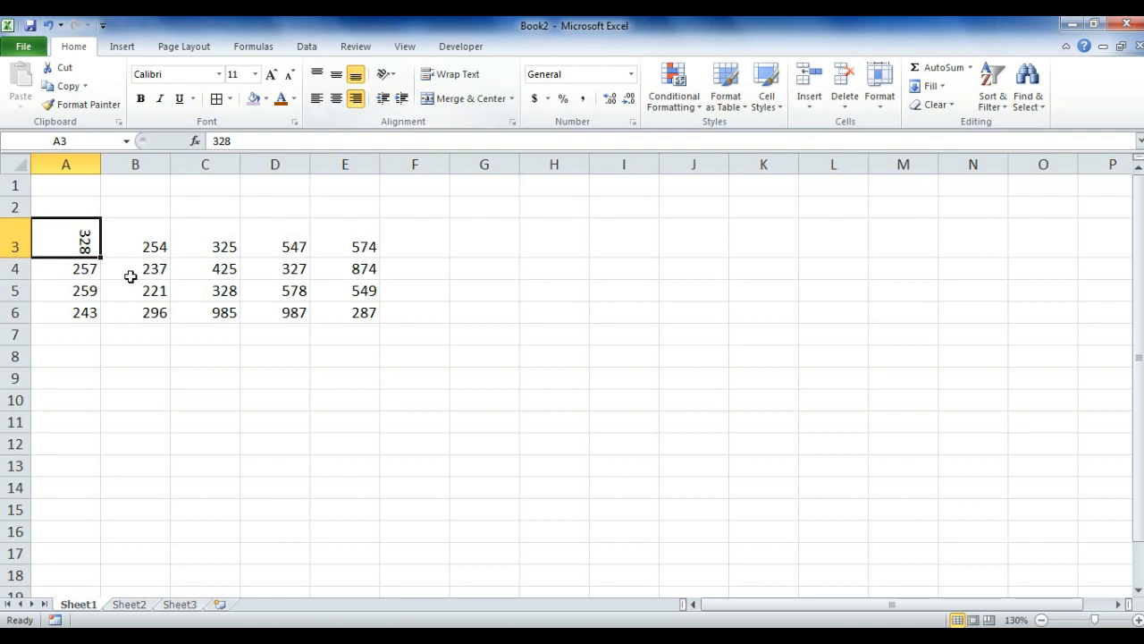
# - Increase the indent of cell B3 by several levels, and reduce it again
pyautogui.click(155, 236)
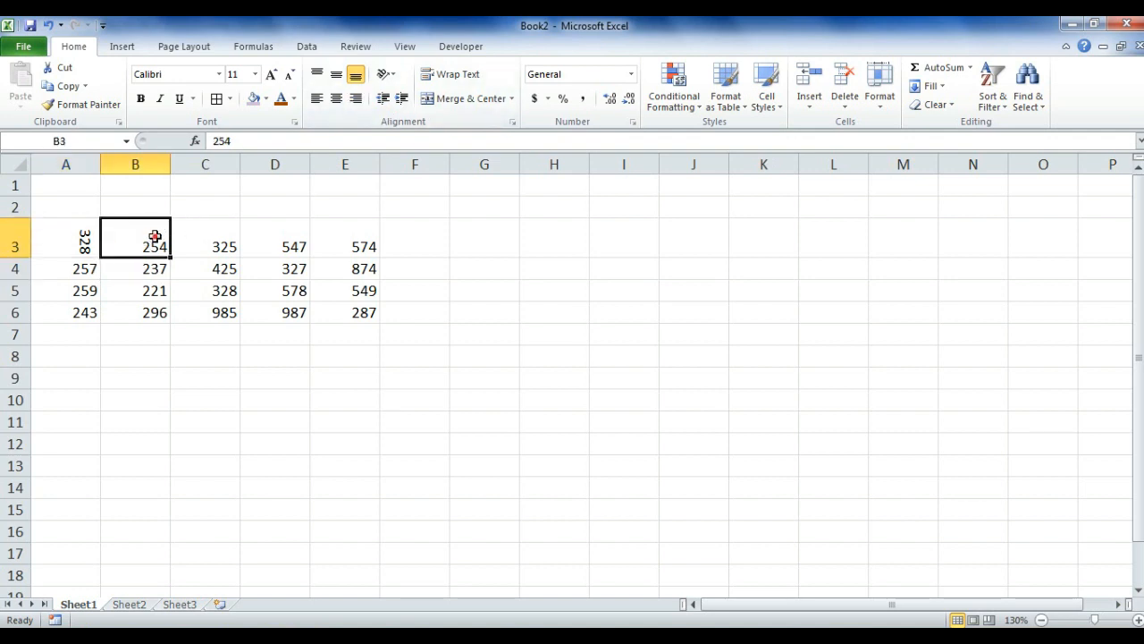
pyautogui.click(402, 98)
pyautogui.click(402, 98)
pyautogui.click(377, 100)
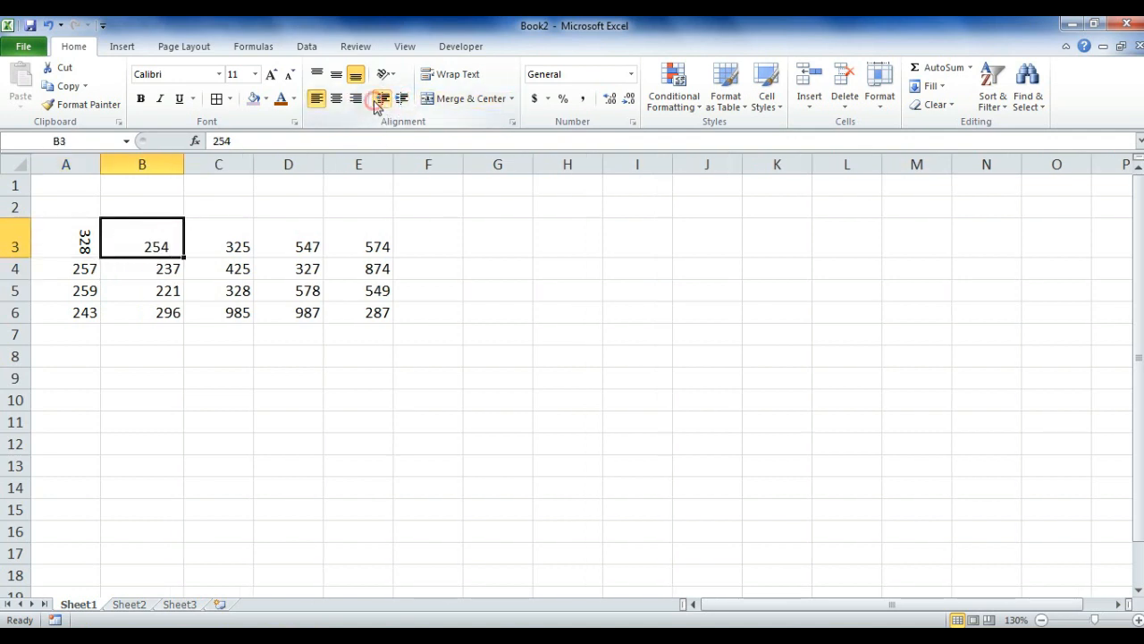
pyautogui.click(377, 100)
pyautogui.click(377, 100)
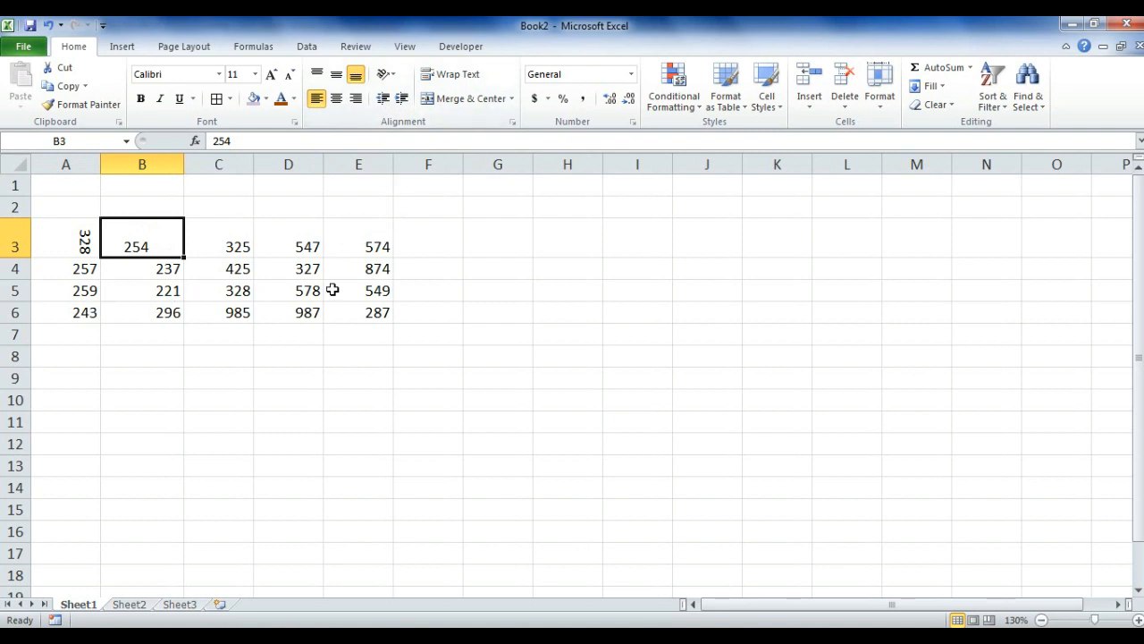
# - Enter the text "welcome to my channel study hacks" in cell G4
pyautogui.click(498, 264)
pyautogui.write('we')
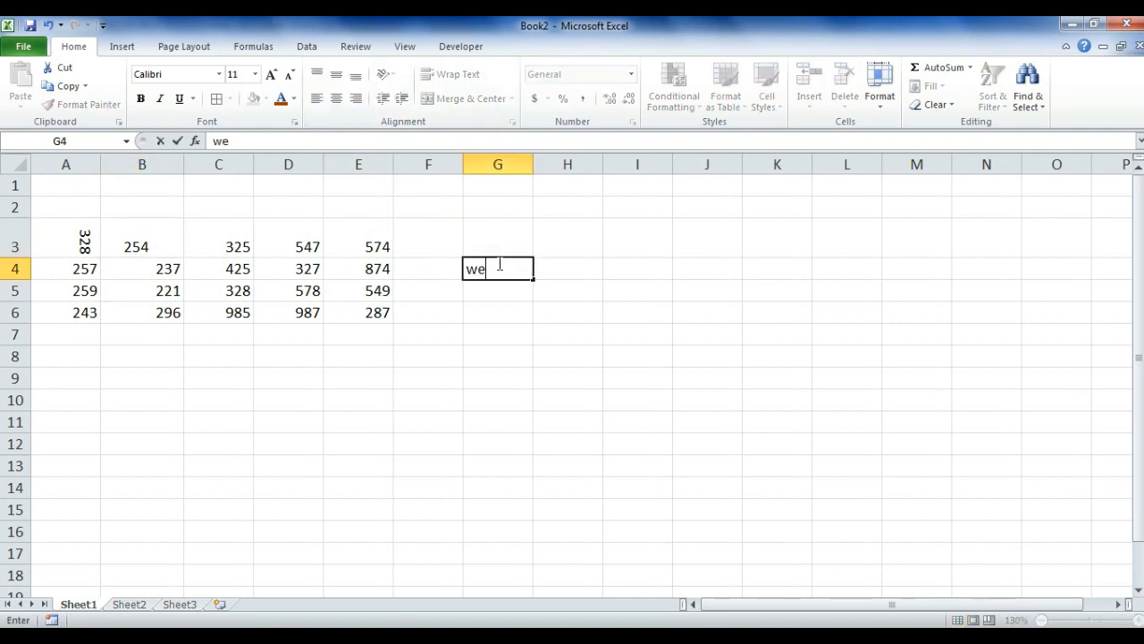
pyautogui.write('lcome to m')
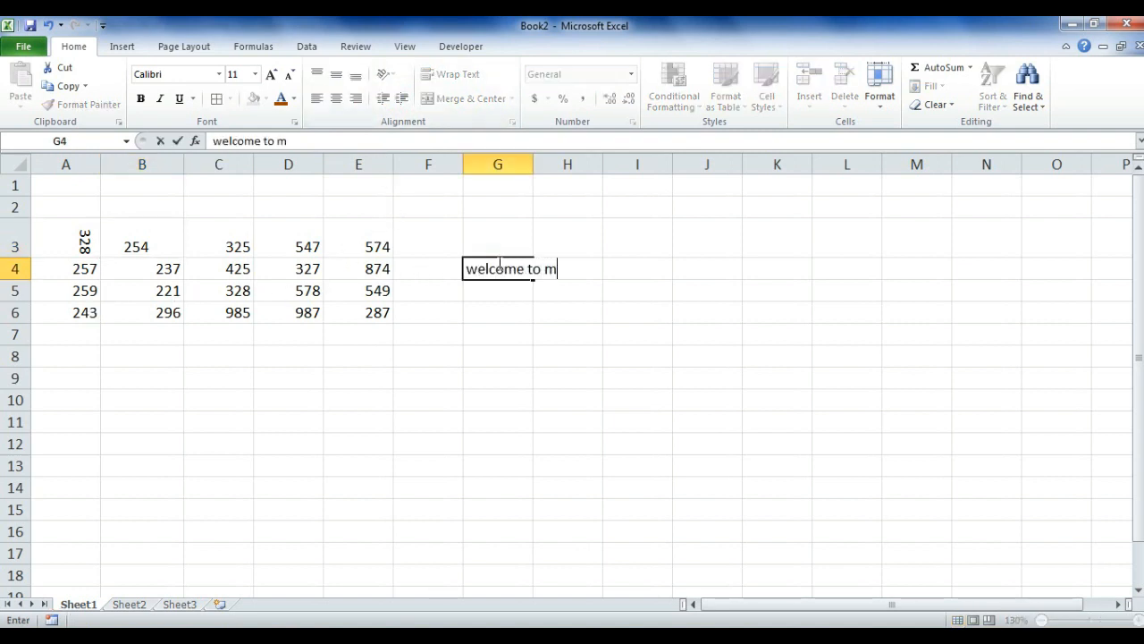
pyautogui.write('y channel study h')
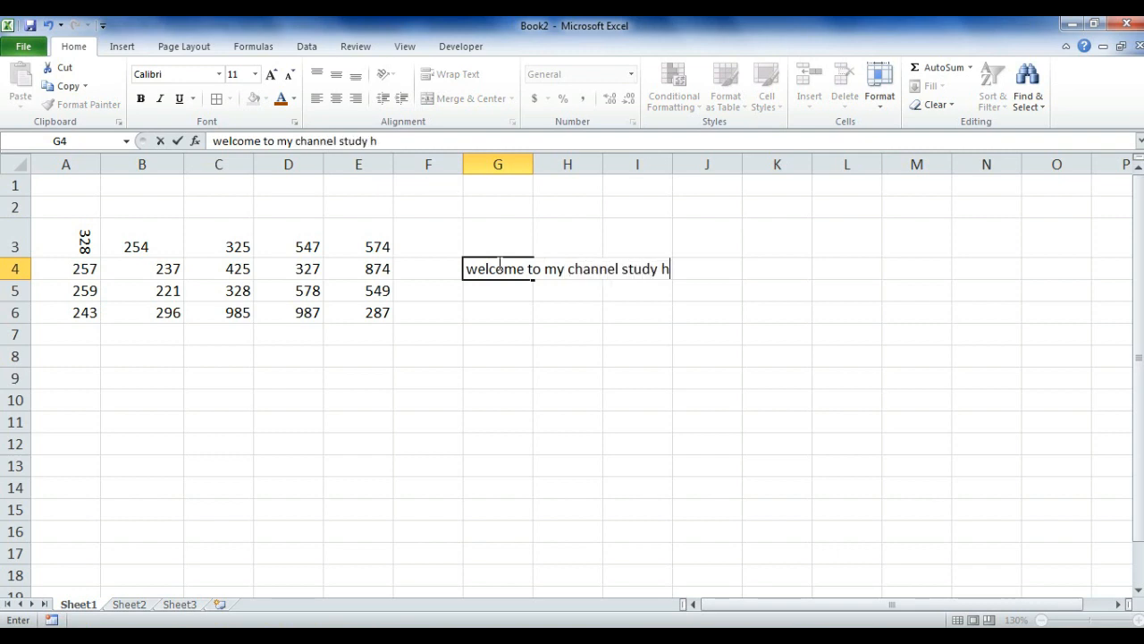
pyautogui.write('acks')
pyautogui.press('Return')
# - Wrap the text in cell G4, and turn the wrapping off again
pyautogui.click(498, 265)
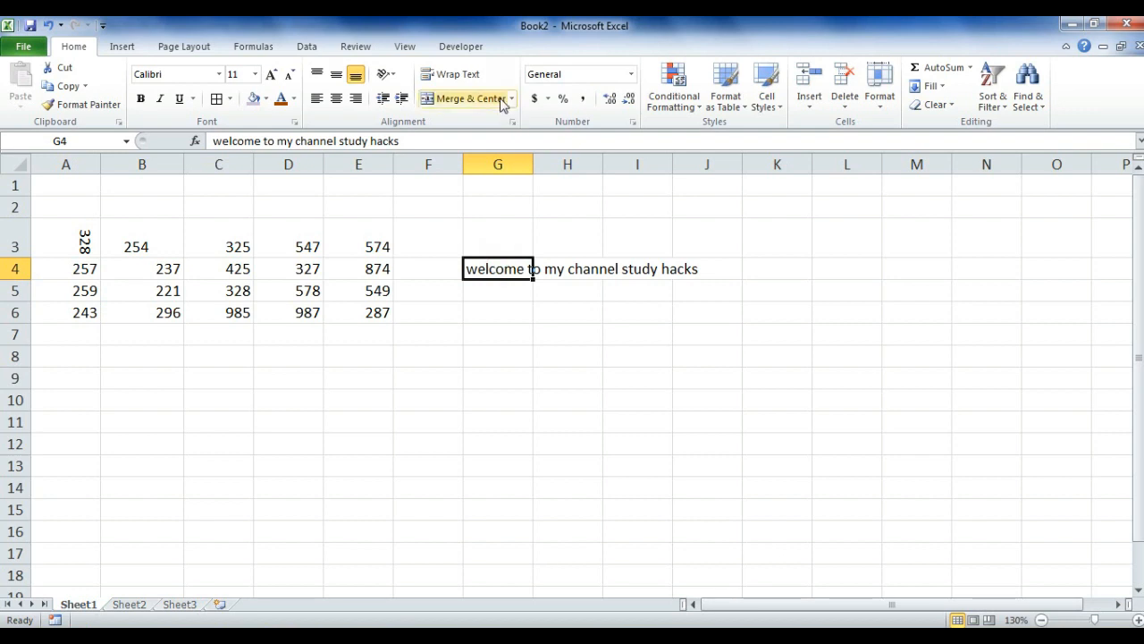
pyautogui.click(458, 75)
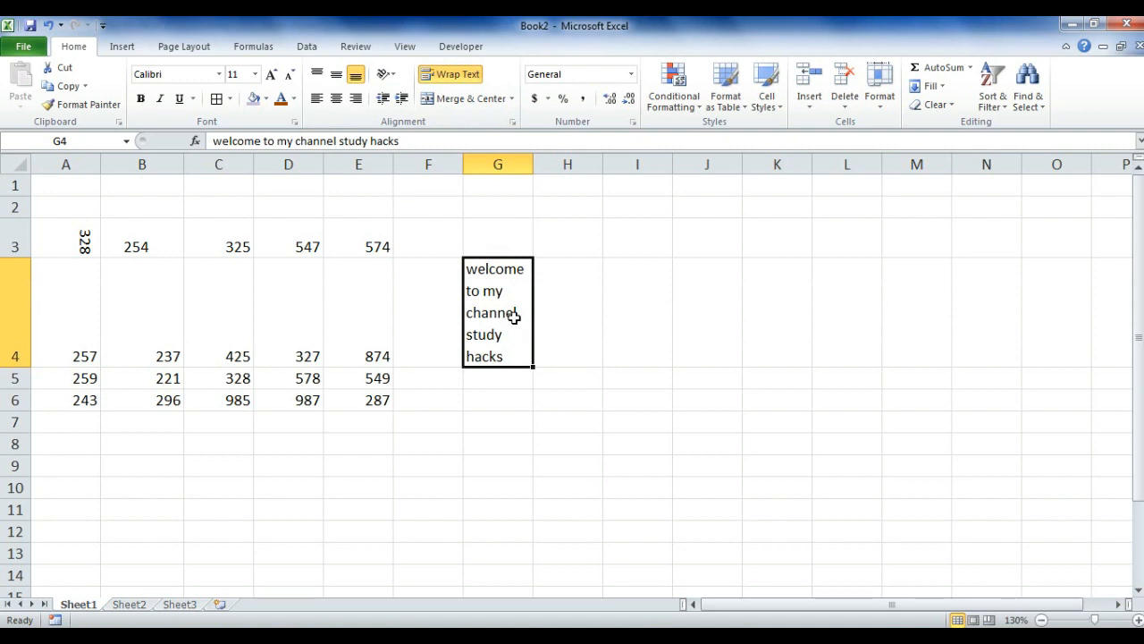
pyautogui.click(456, 74)
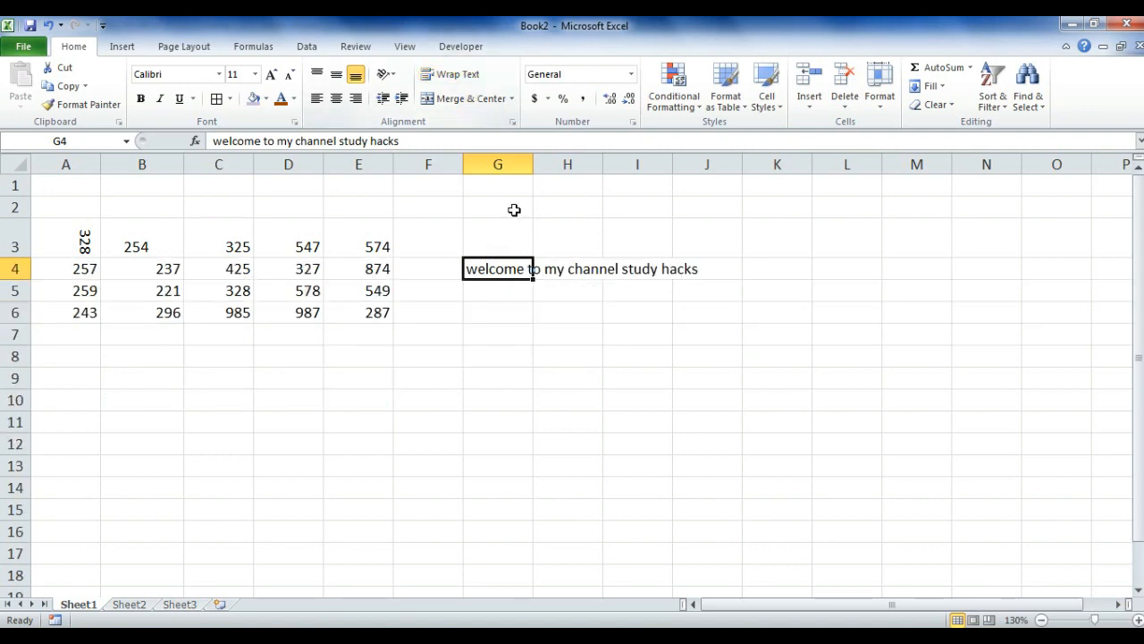
# - Merge cells G4:J4 and centre the welcome text across them
pyautogui.click(520, 287)
pyautogui.click(509, 268)
pyautogui.moveTo(510, 268); pyautogui.dragTo(704, 257)
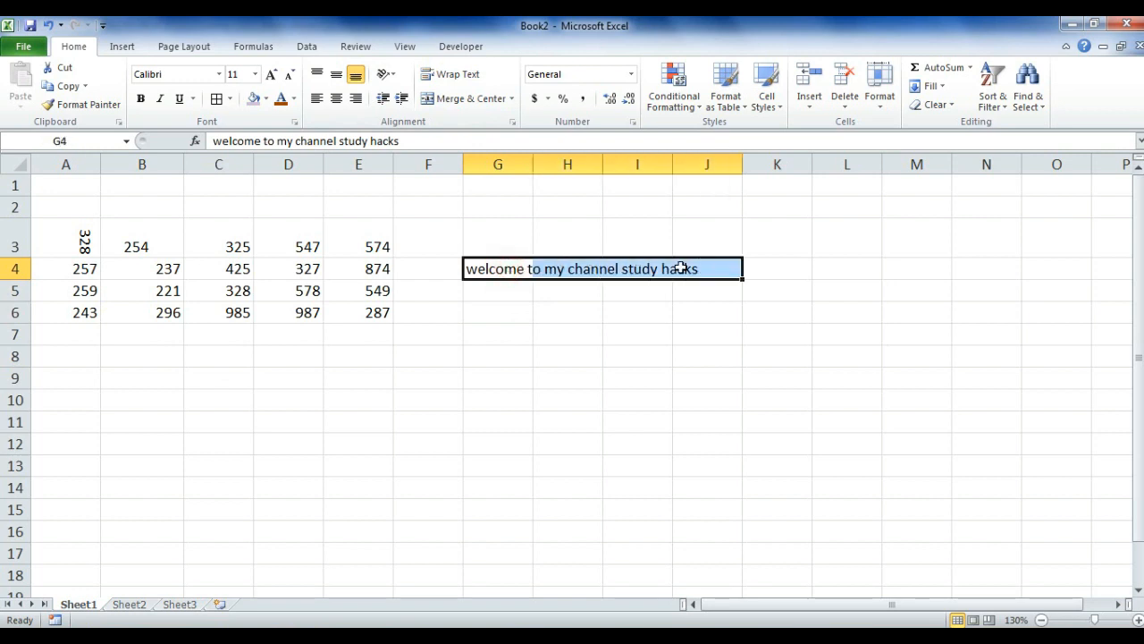
pyautogui.click(468, 104)
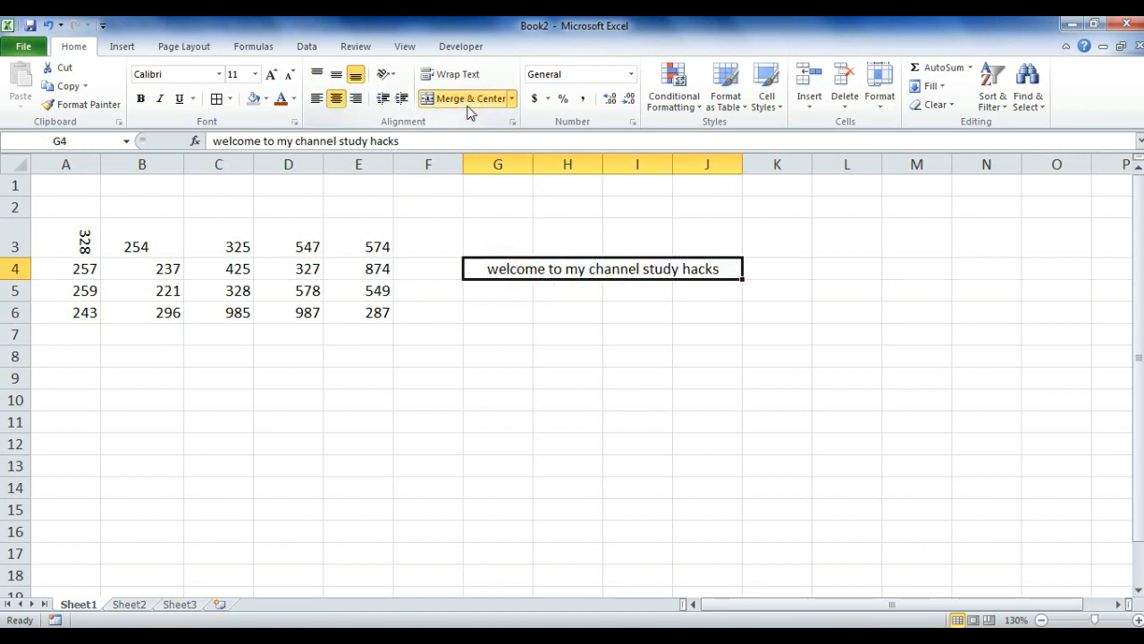
pyautogui.click(552, 297)
pyautogui.click(557, 269)
pyautogui.click(561, 250)
pyautogui.click(569, 268)
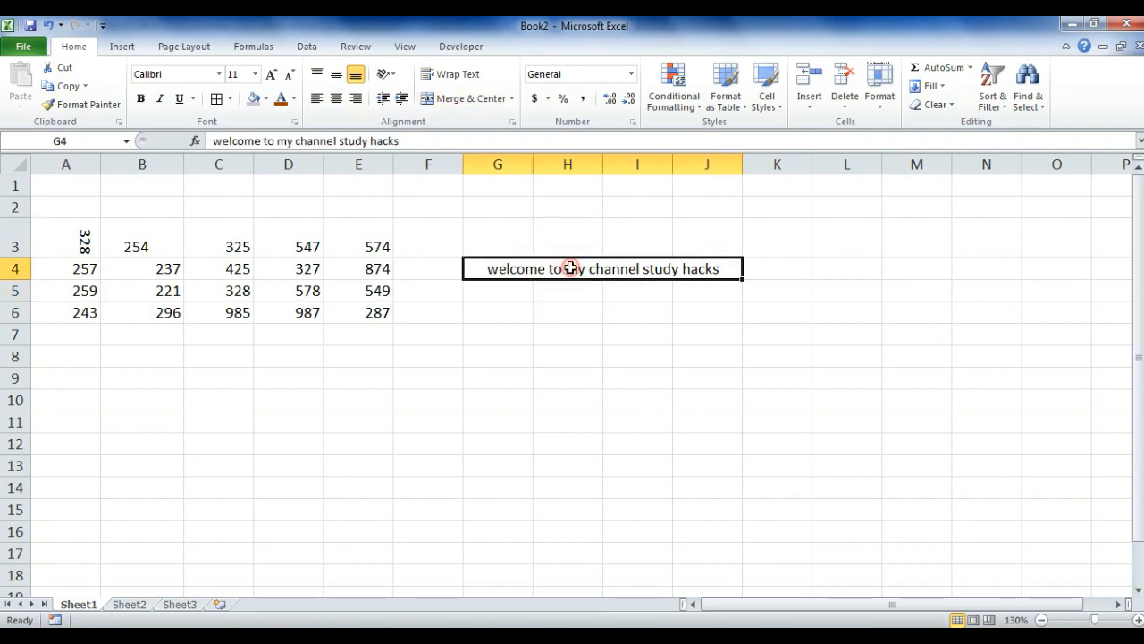
pyautogui.click(575, 288)
pyautogui.click(576, 267)
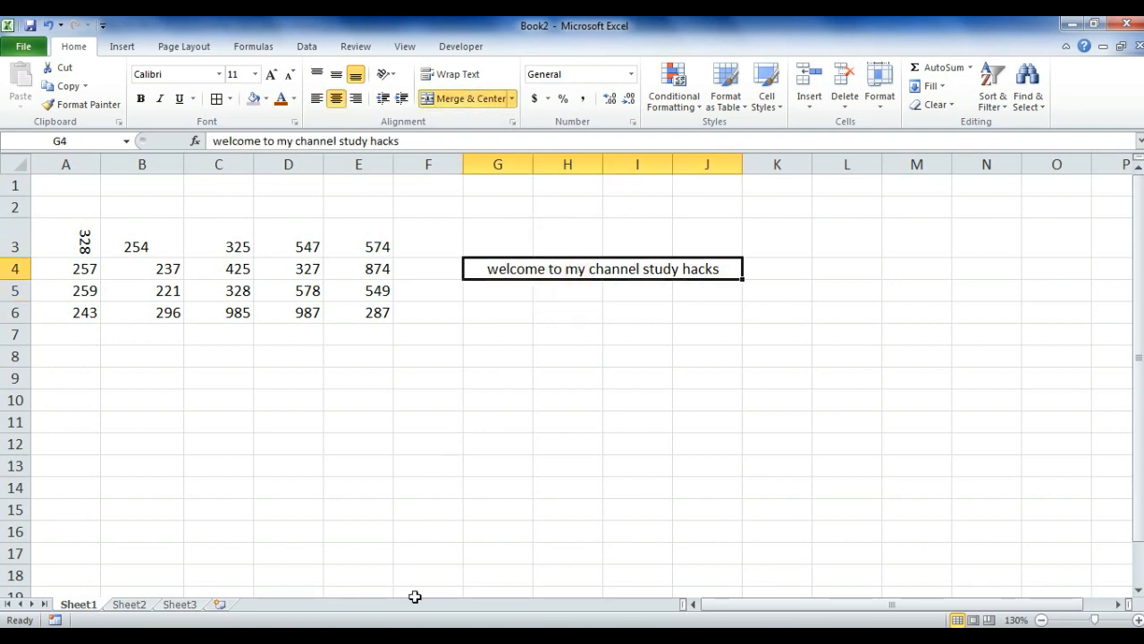
pyautogui.click(583, 307)
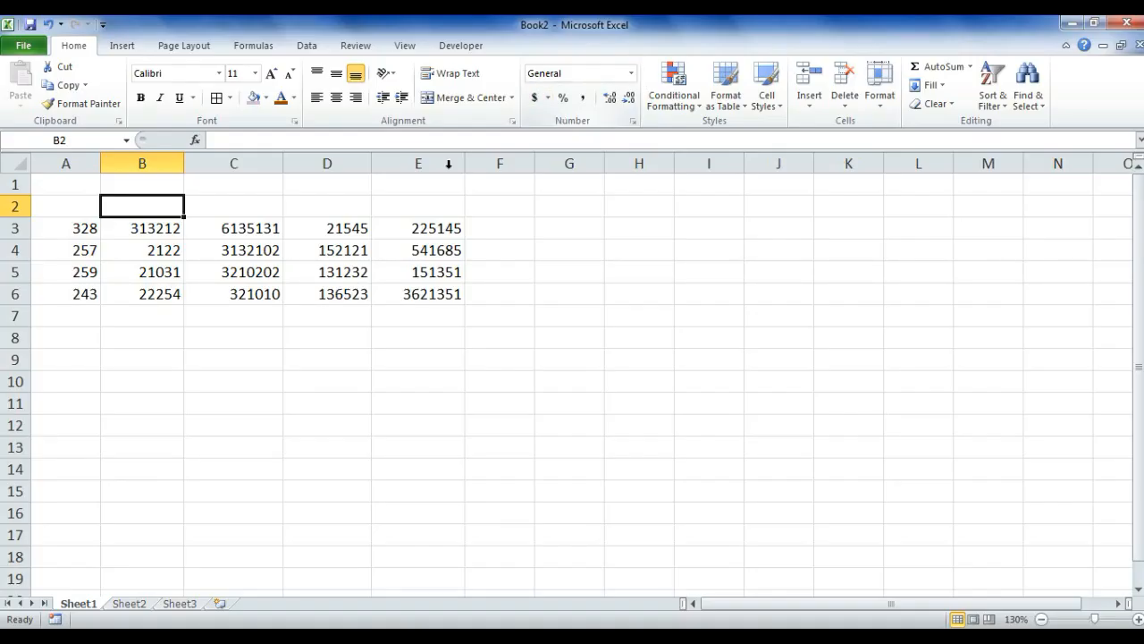
# - Try the Number and Currency formats on cell D3, and apply the Accounting format with column D fitted to its contents
pyautogui.click(269, 229)
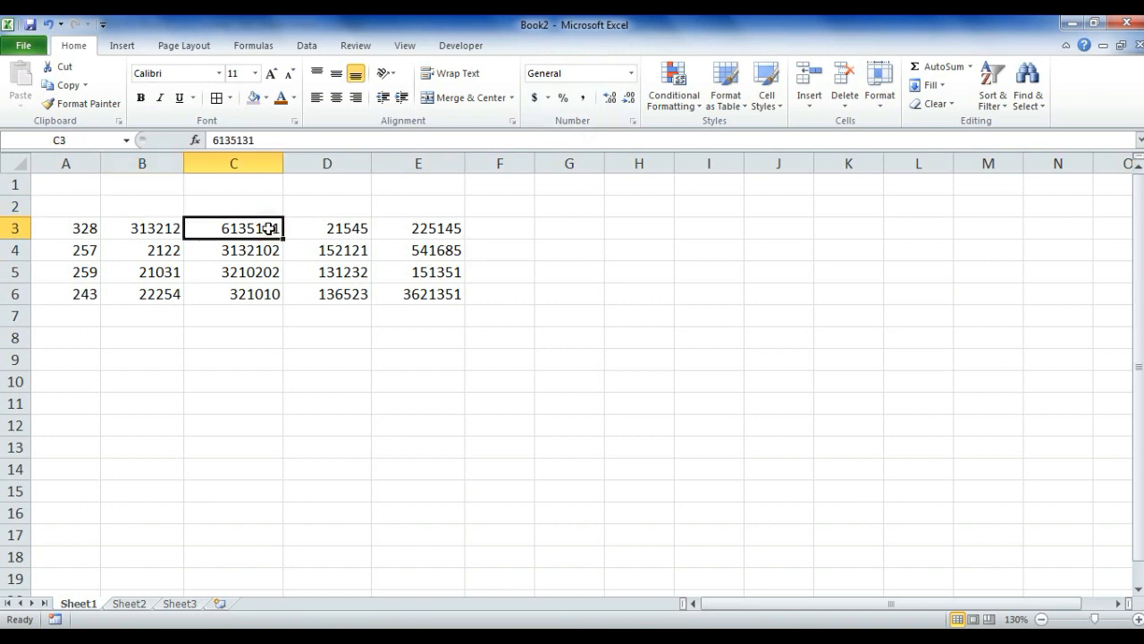
pyautogui.click(361, 226)
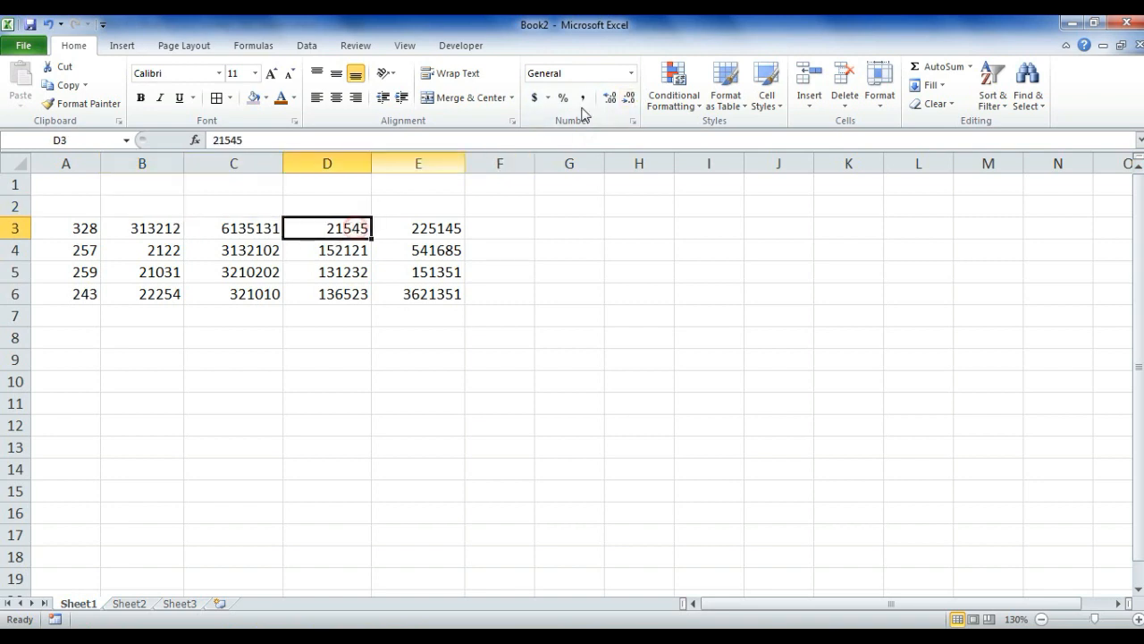
pyautogui.click(632, 78)
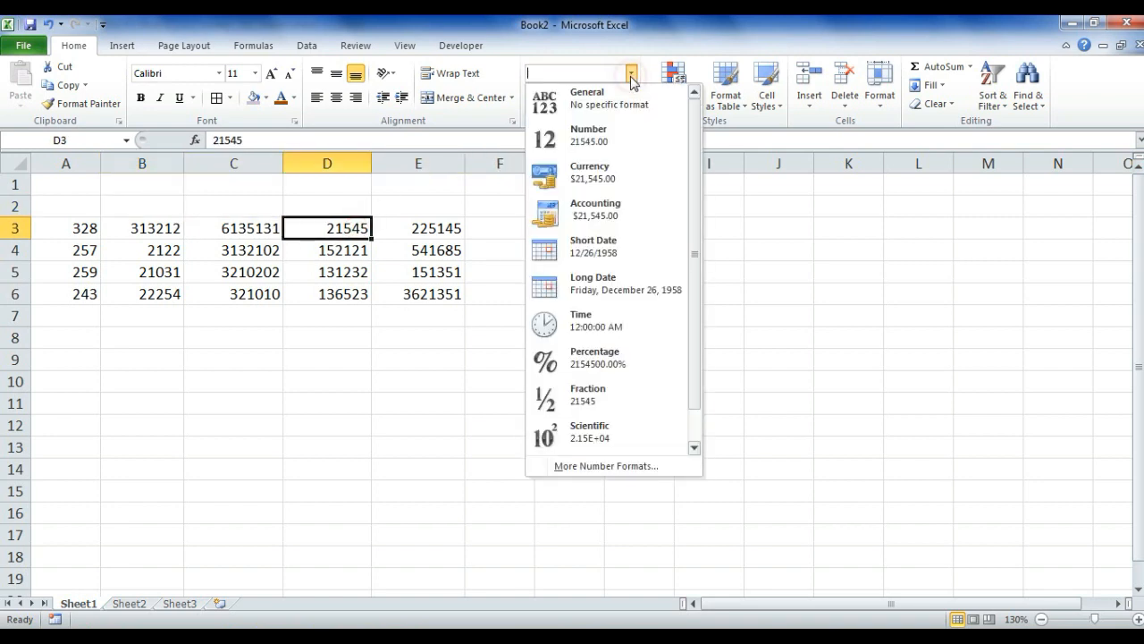
pyautogui.click(590, 143)
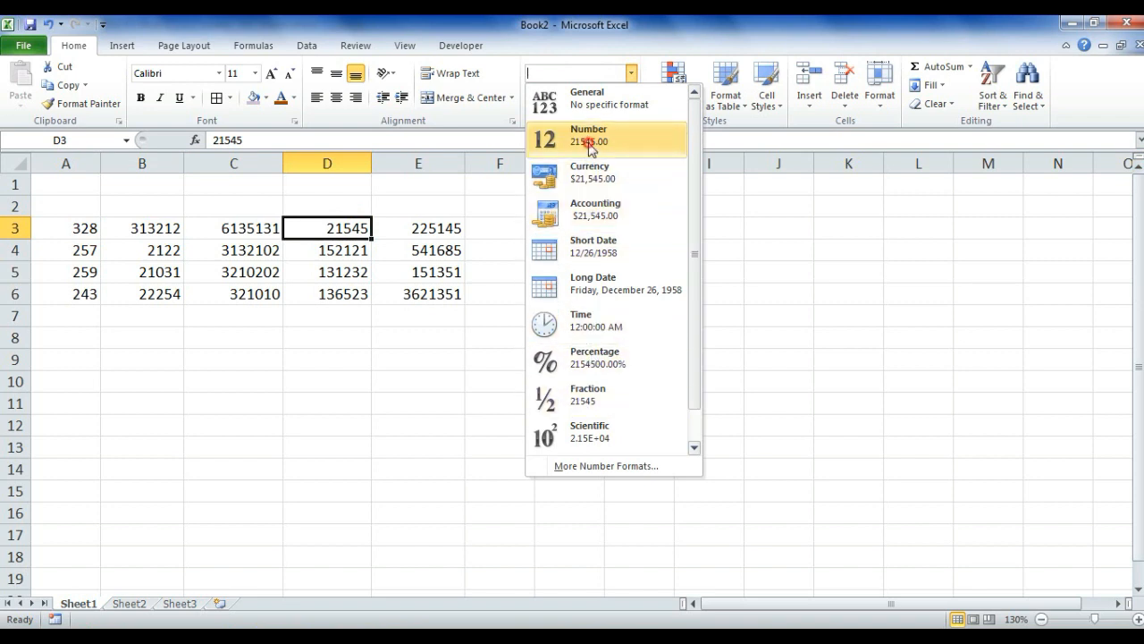
pyautogui.click(631, 74)
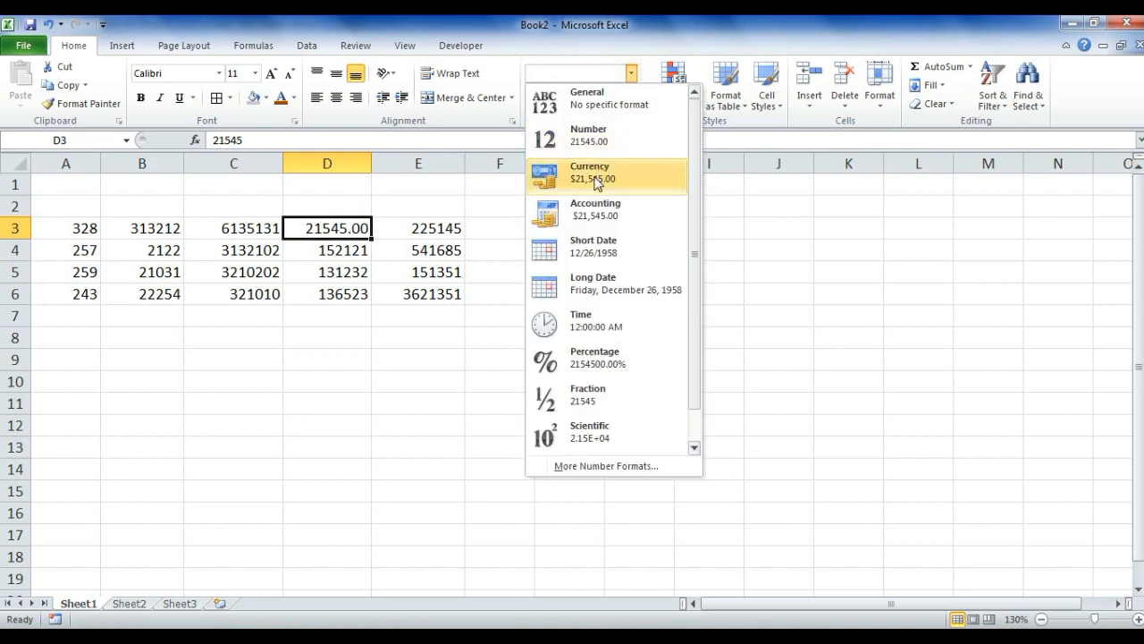
pyautogui.click(597, 181)
pyautogui.click(631, 75)
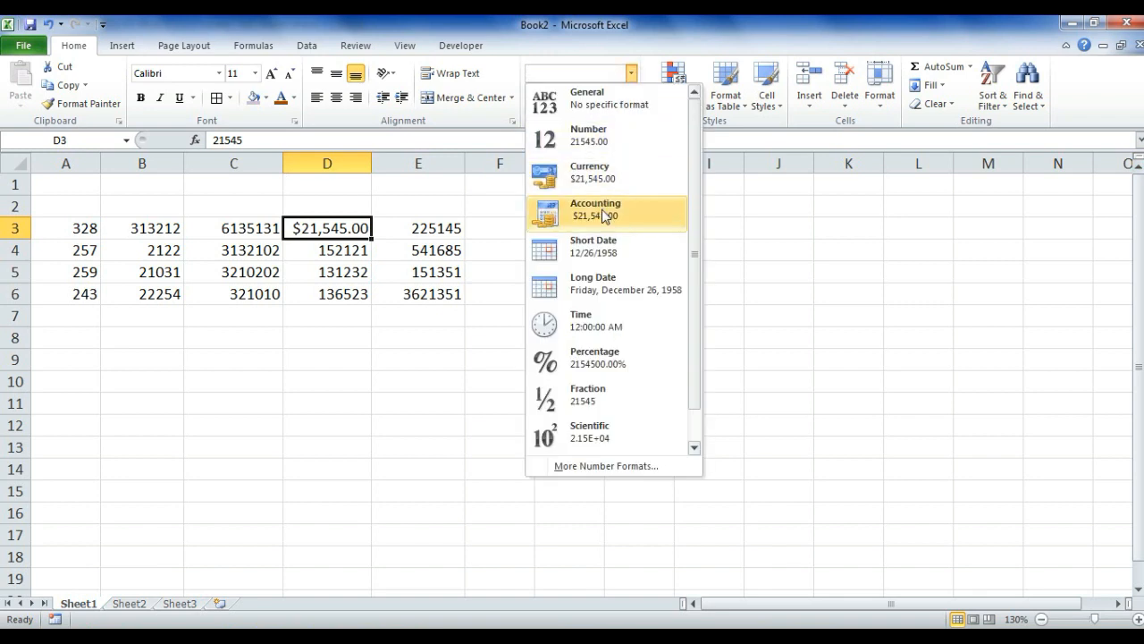
pyautogui.click(602, 209)
pyautogui.doubleClick(372, 162)
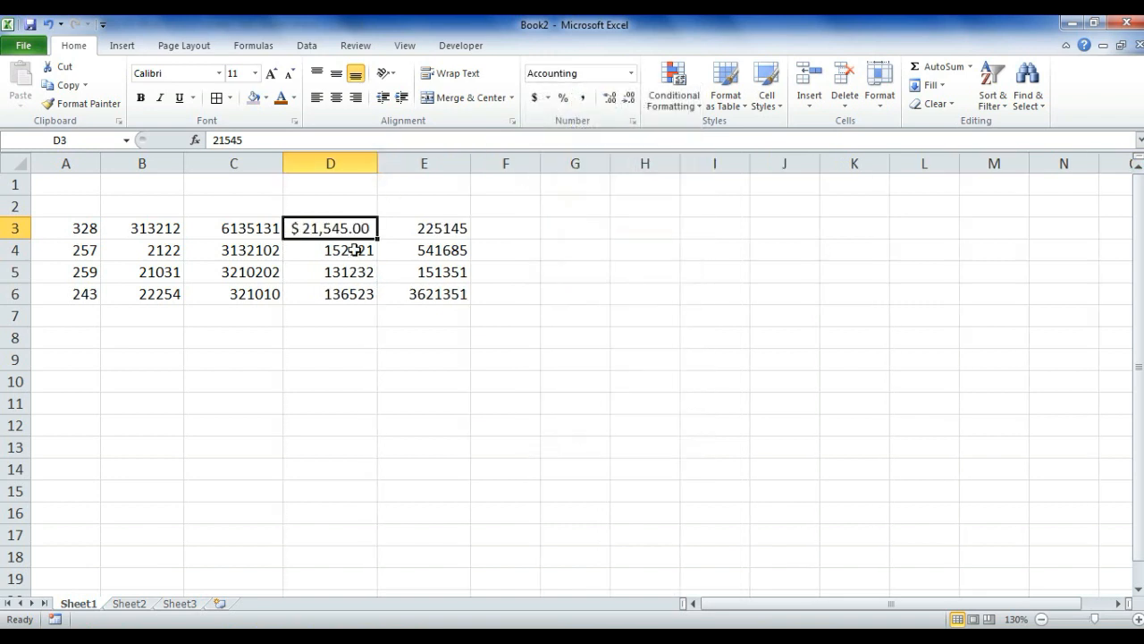
# - Try the Short Date format on cell D3, and change it to Long Date
pyautogui.click(631, 74)
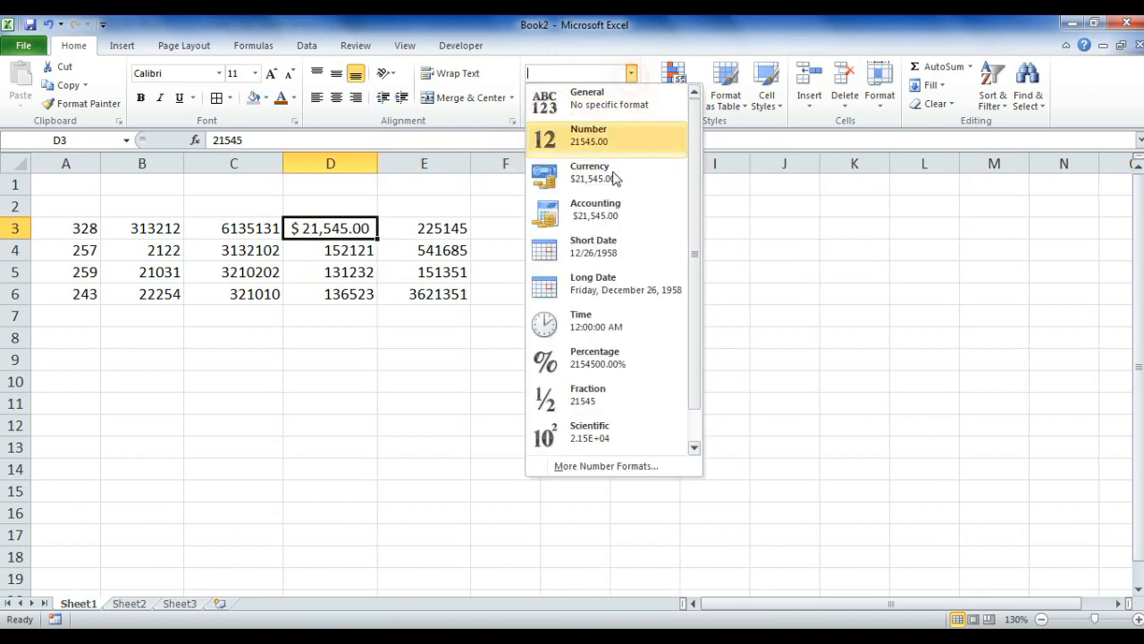
pyautogui.click(614, 243)
pyautogui.click(631, 74)
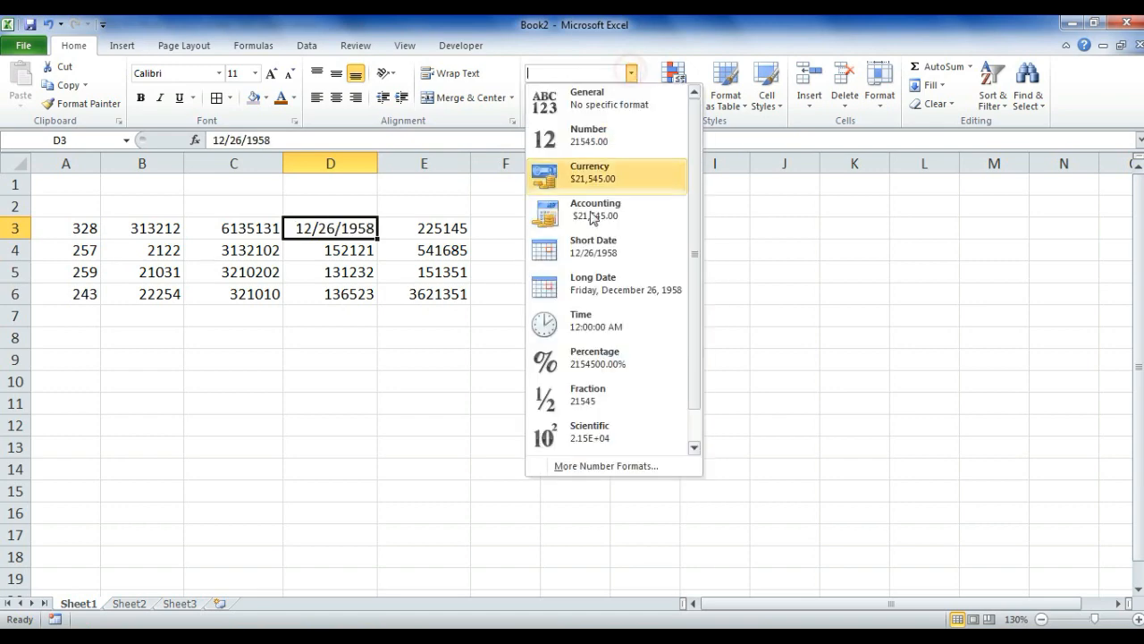
pyautogui.click(618, 284)
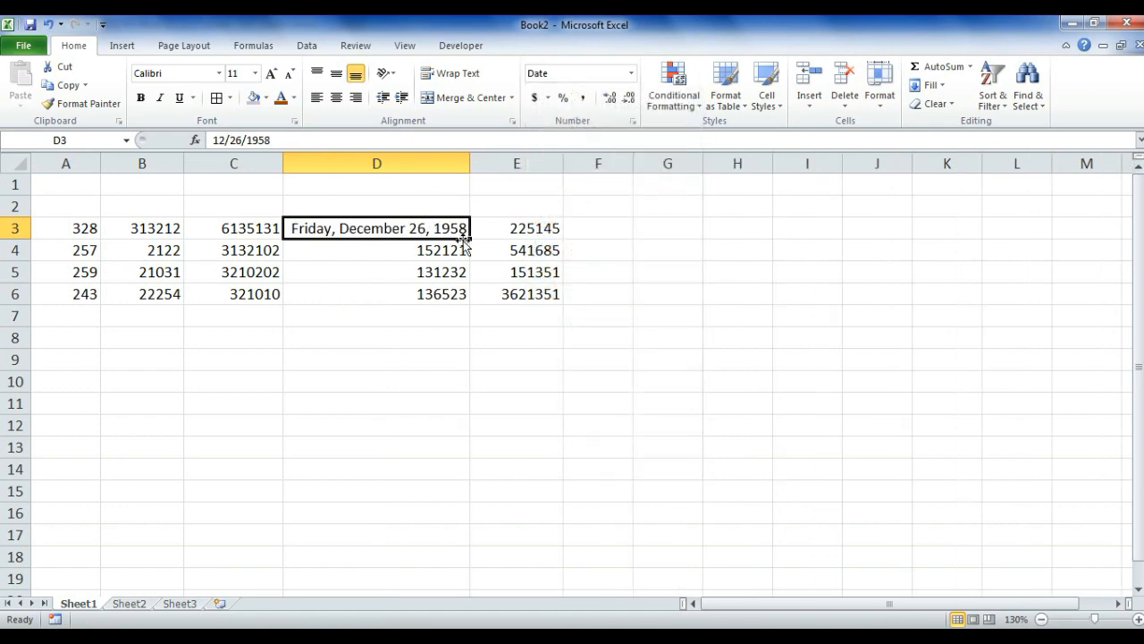
# - Try the Time format on cell D3, and change it to Percentage
pyautogui.click(632, 74)
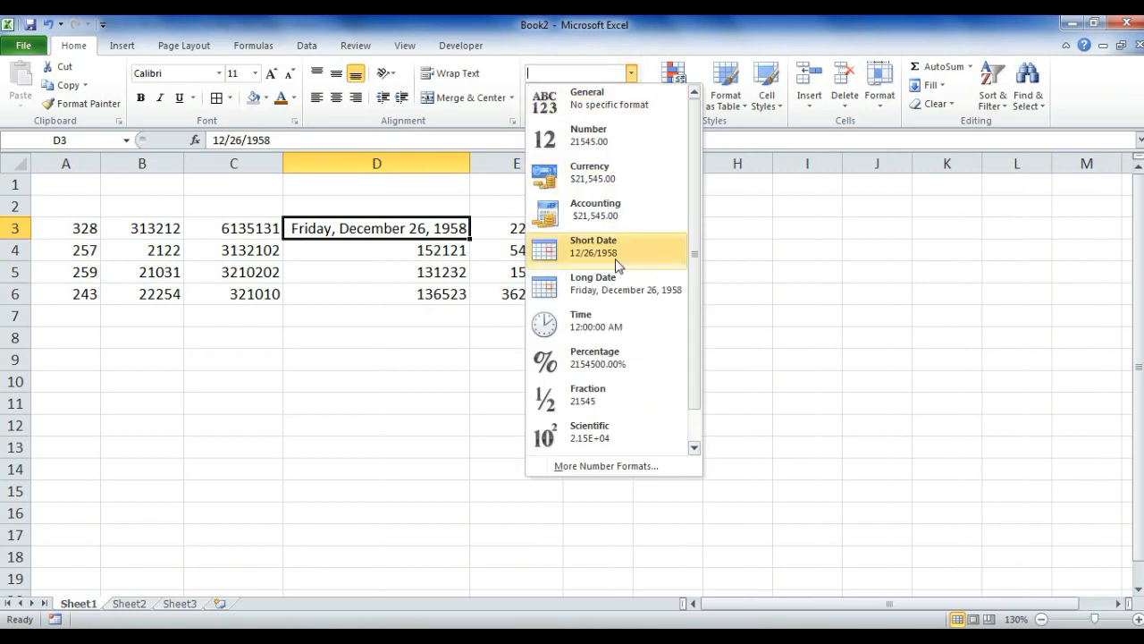
pyautogui.click(577, 315)
pyautogui.click(631, 74)
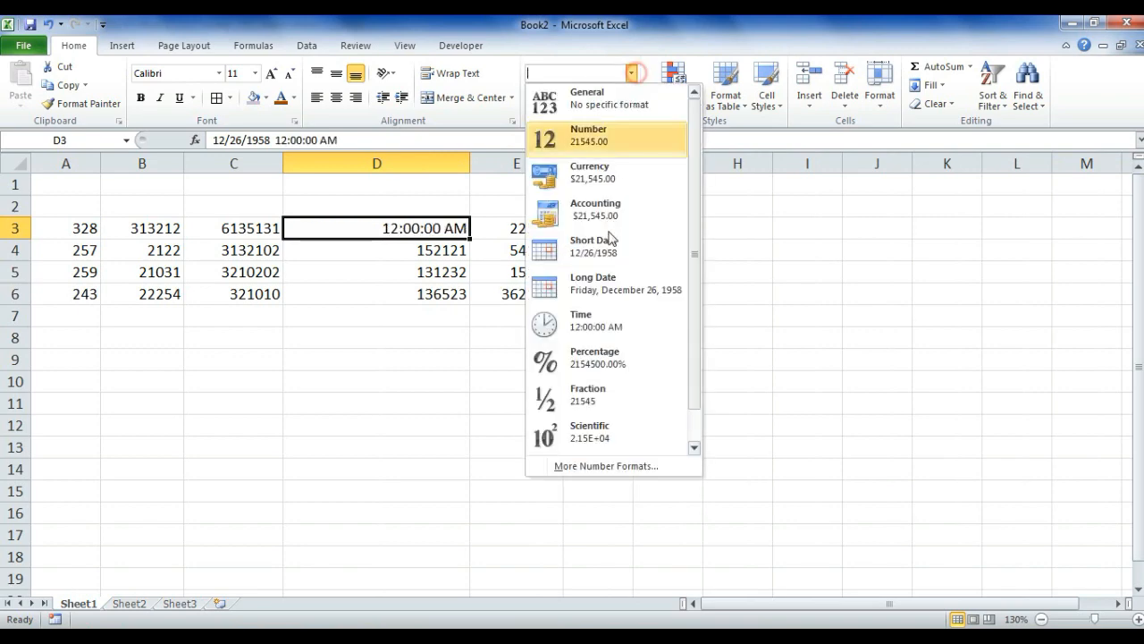
pyautogui.click(629, 366)
# - Try the Fraction format on cell D3, and change it to Scientific
pyautogui.click(631, 79)
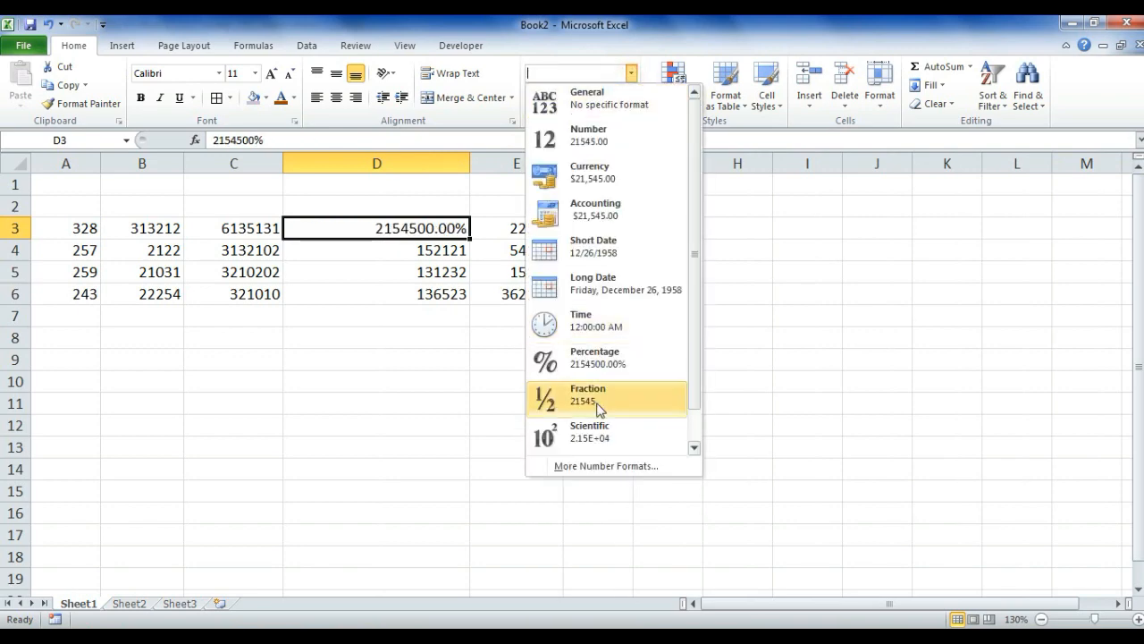
pyautogui.click(595, 403)
pyautogui.click(633, 77)
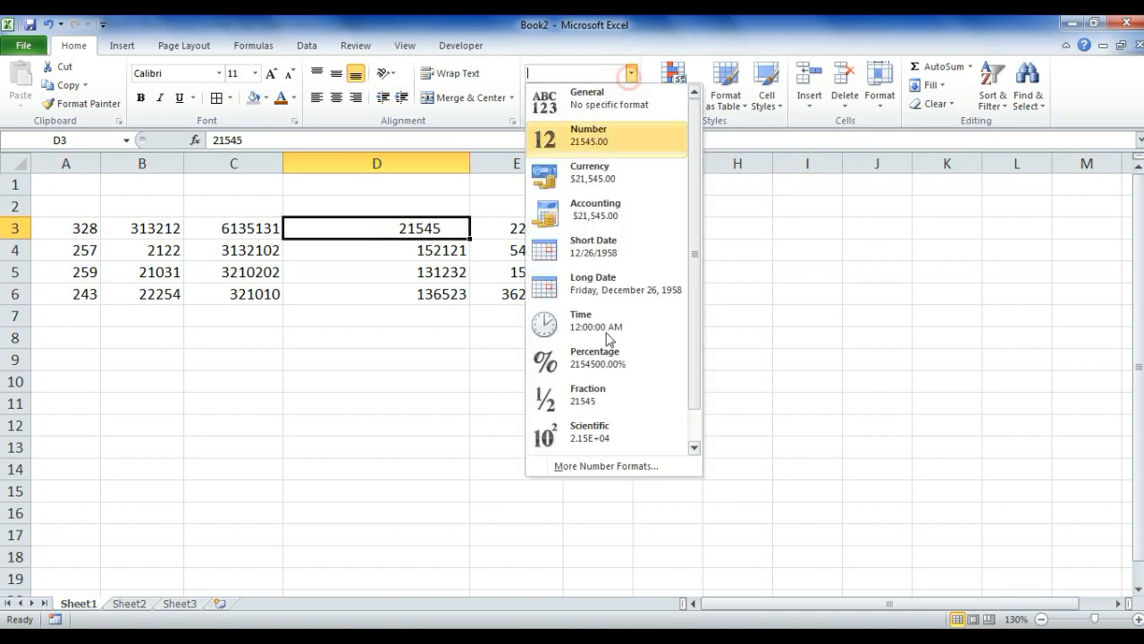
pyautogui.click(608, 442)
pyautogui.click(474, 291)
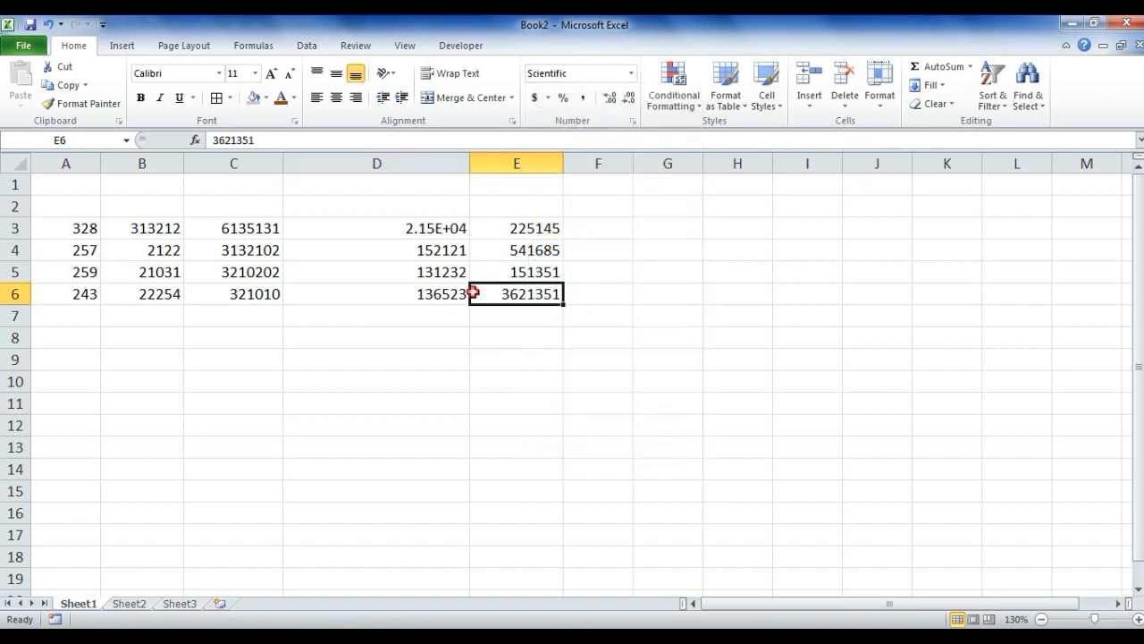
# - Reset the number format of cell D3 to General
pyautogui.click(421, 233)
pyautogui.click(631, 73)
pyautogui.click(613, 93)
pyautogui.click(508, 281)
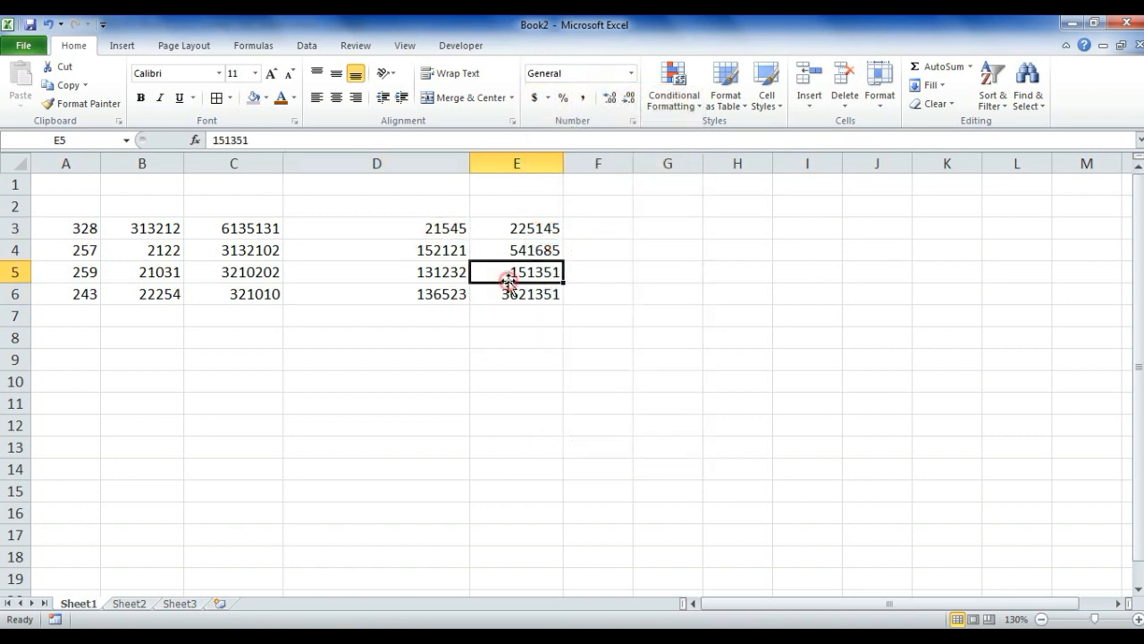
# - Apply the Accounting number format with the dollar symbol to cell E4
pyautogui.click(516, 249)
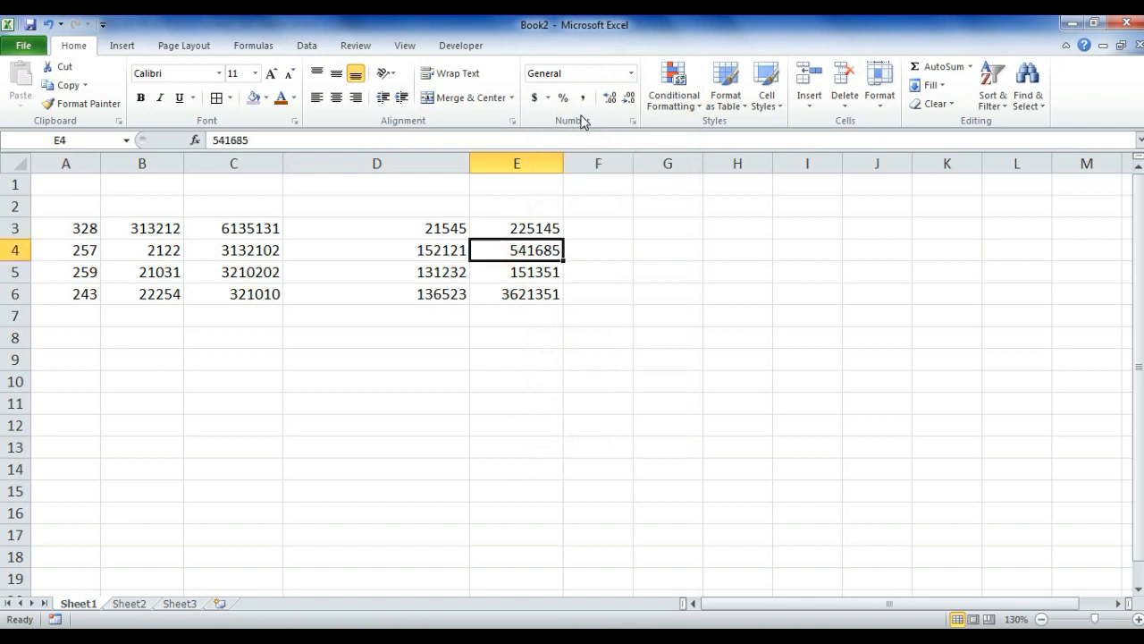
pyautogui.click(547, 97)
pyautogui.click(553, 117)
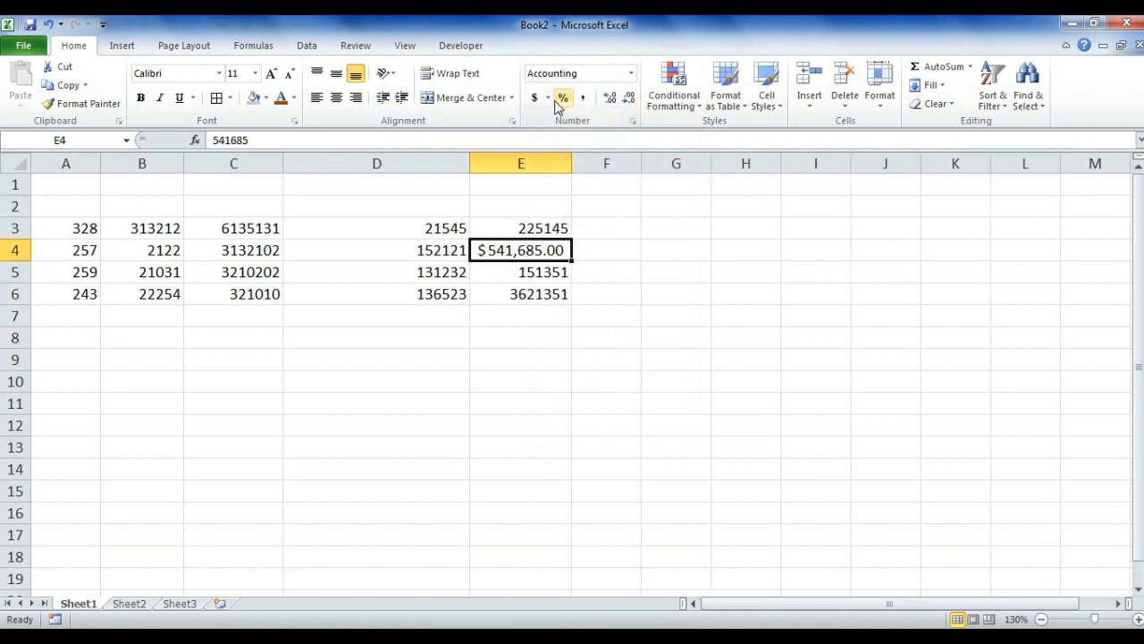
# - Try other accounting currency symbols on cell E4, including fr., and restore the dollar symbol
pyautogui.click(547, 98)
pyautogui.click(557, 153)
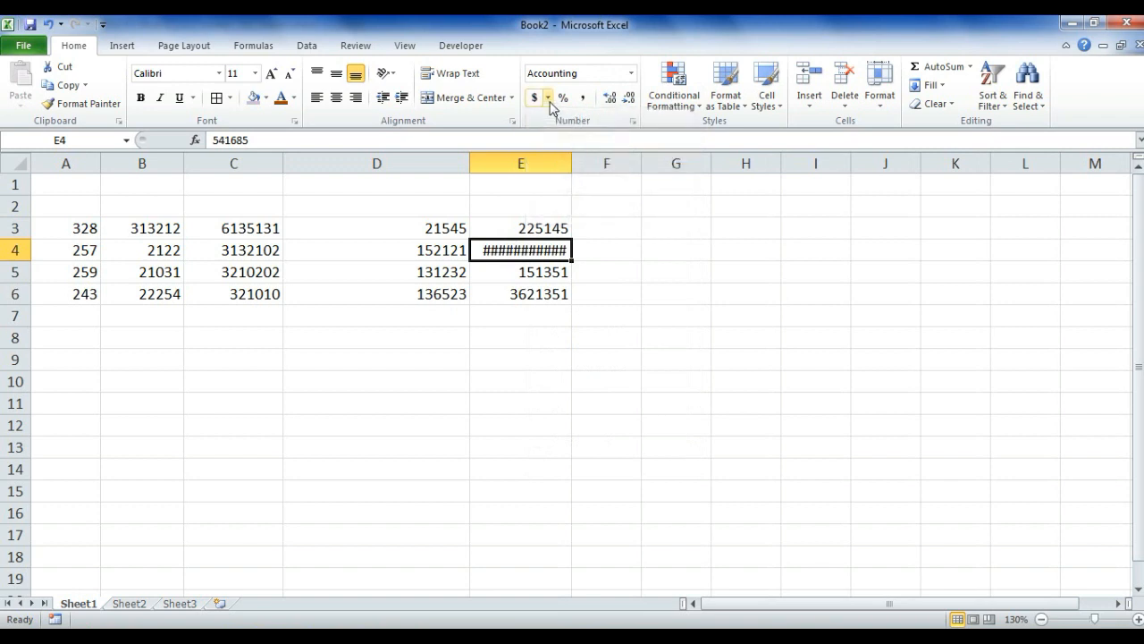
pyautogui.click(547, 98)
pyautogui.click(583, 191)
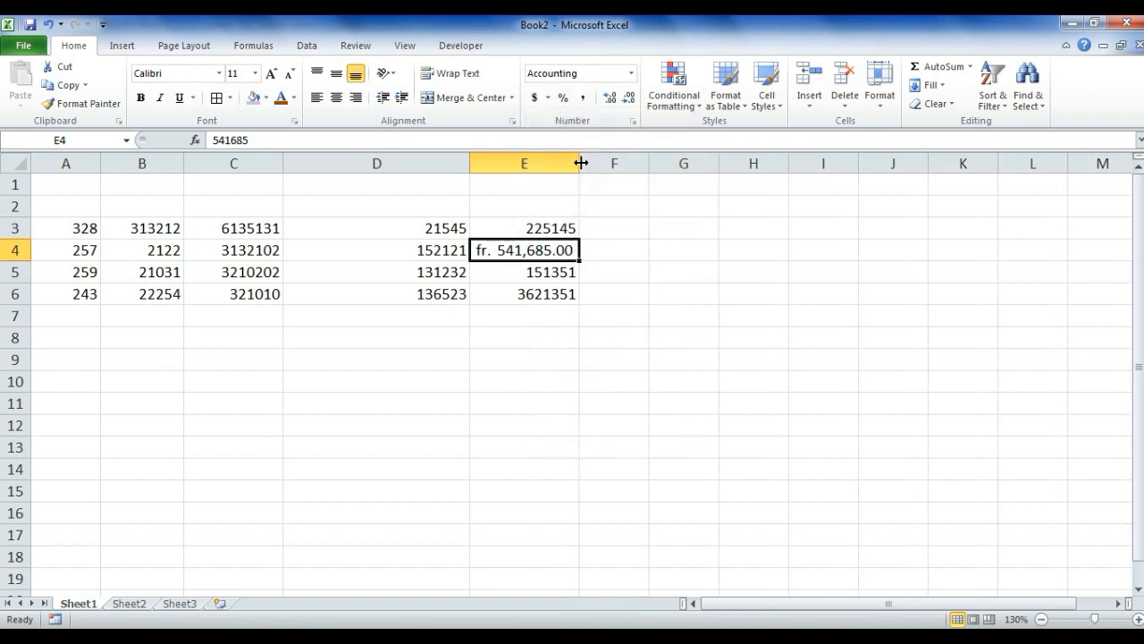
pyautogui.click(548, 97)
pyautogui.click(553, 117)
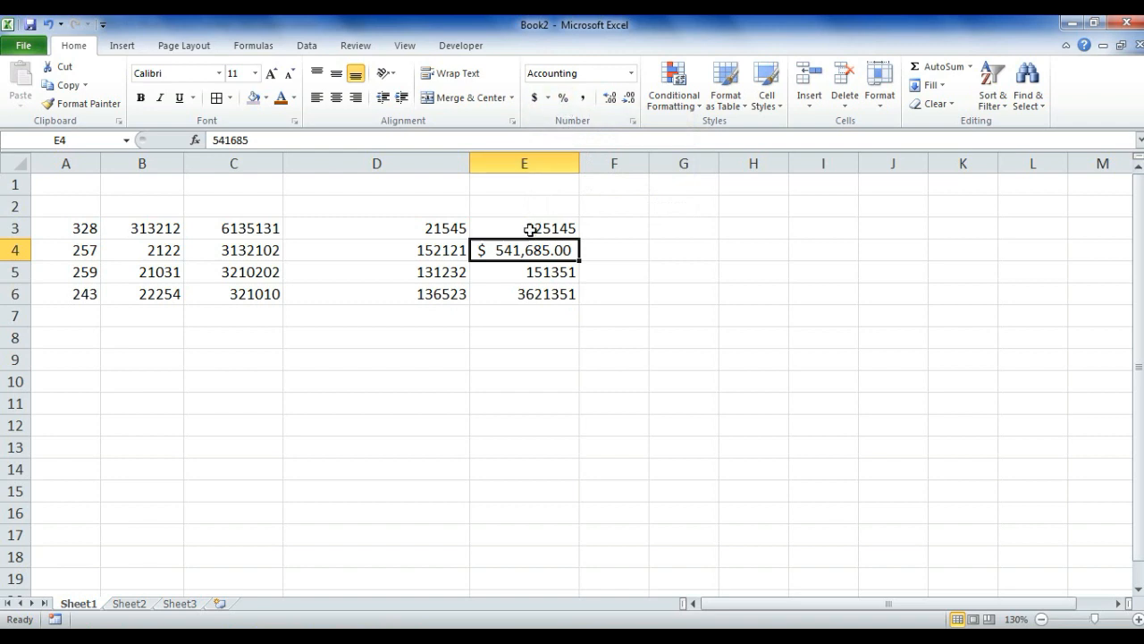
# - Try the Percent style on cell E6, and apply the Comma style instead
pyautogui.click(510, 296)
pyautogui.click(563, 99)
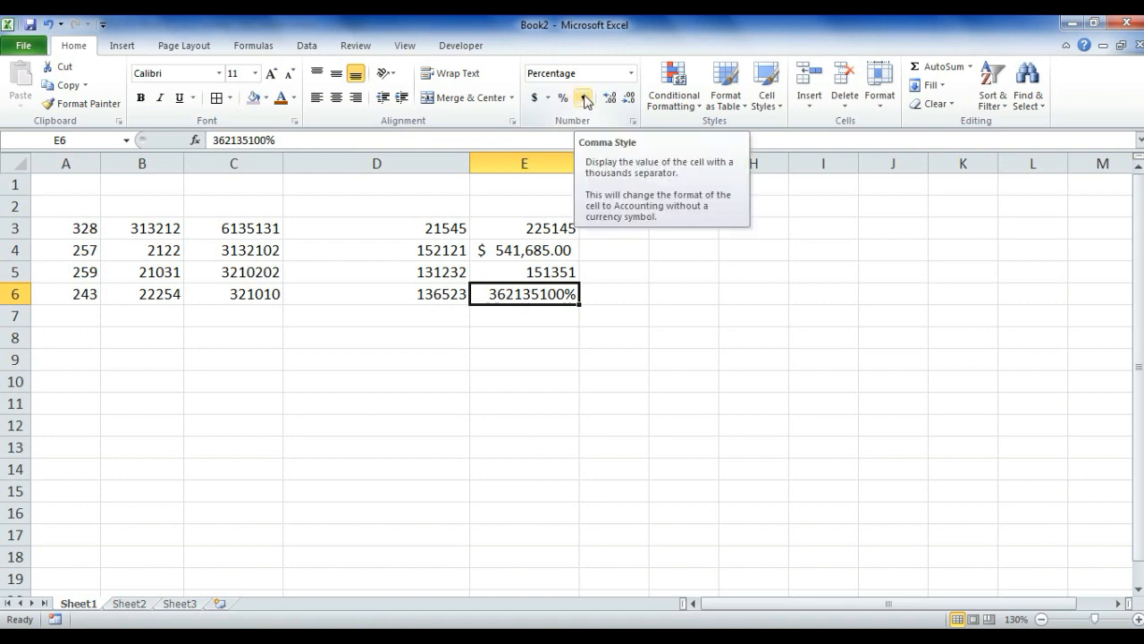
pyautogui.click(585, 99)
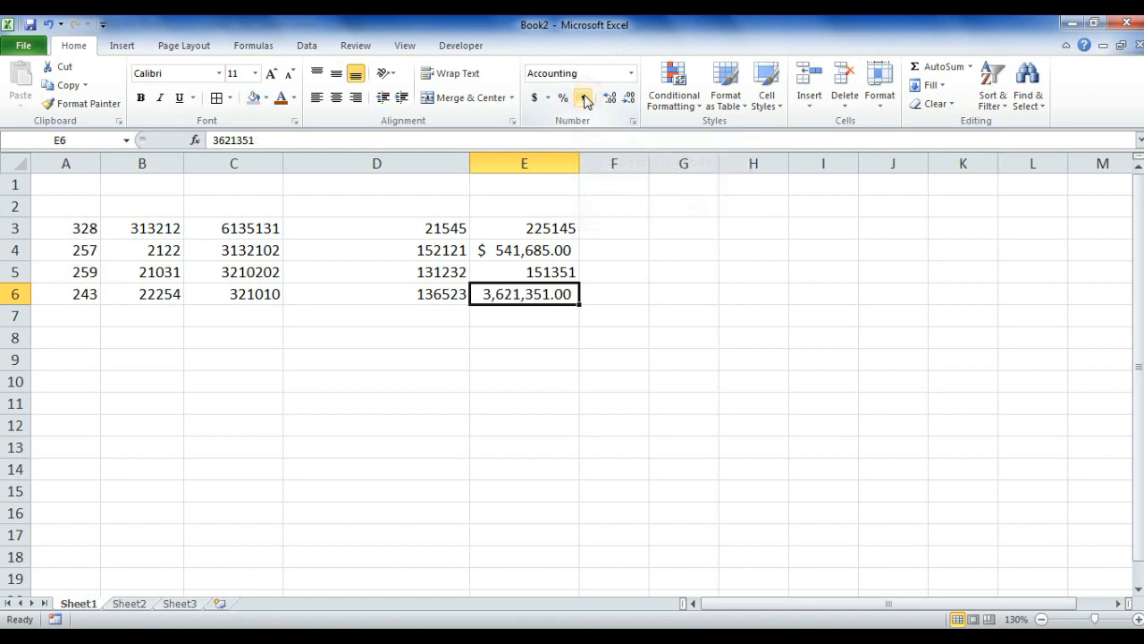
# - Try adding four decimal places to cell C4 and removing them again, and add two decimal places
pyautogui.click(256, 250)
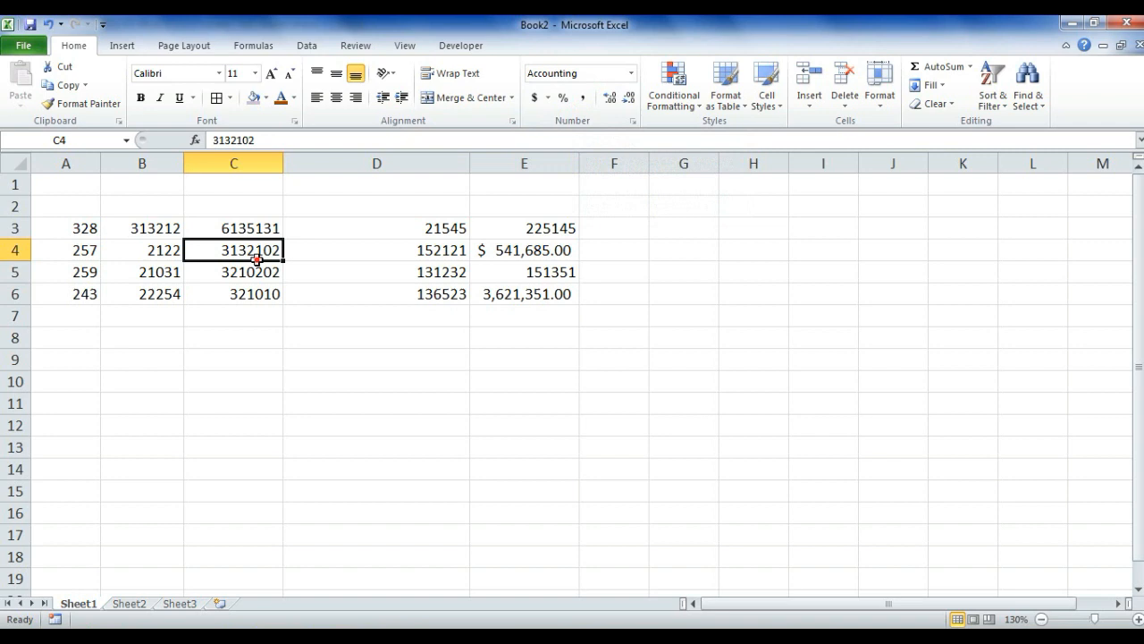
pyautogui.click(611, 96)
pyautogui.click(612, 97)
pyautogui.click(612, 97)
pyautogui.click(611, 96)
pyautogui.click(629, 96)
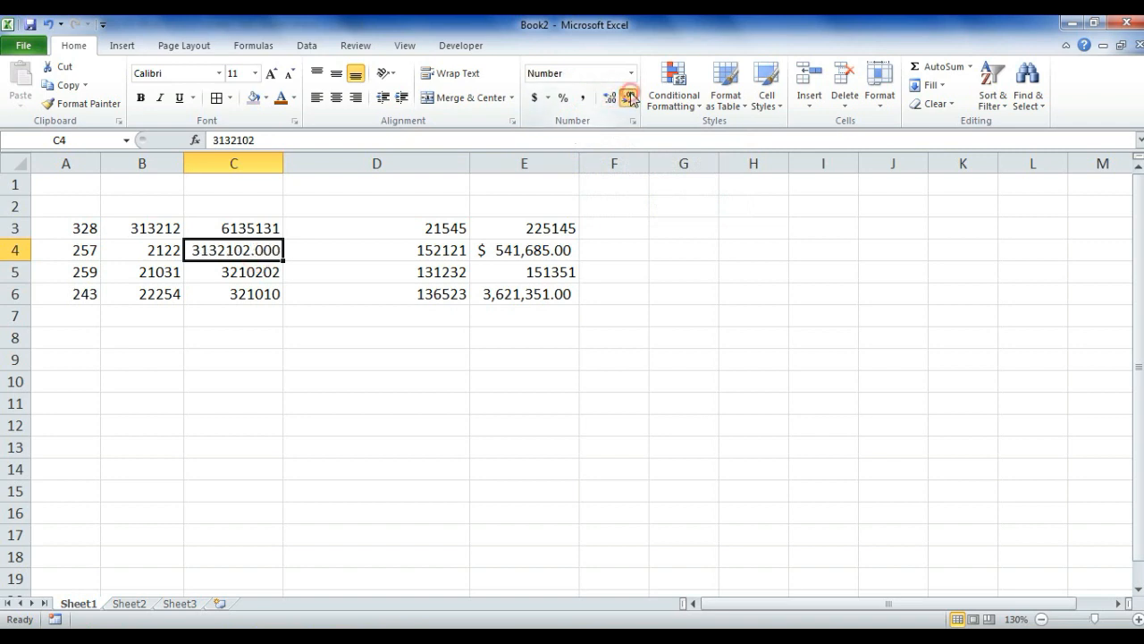
pyautogui.click(630, 97)
pyautogui.click(630, 97)
pyautogui.click(630, 96)
pyautogui.click(611, 96)
pyautogui.click(611, 96)
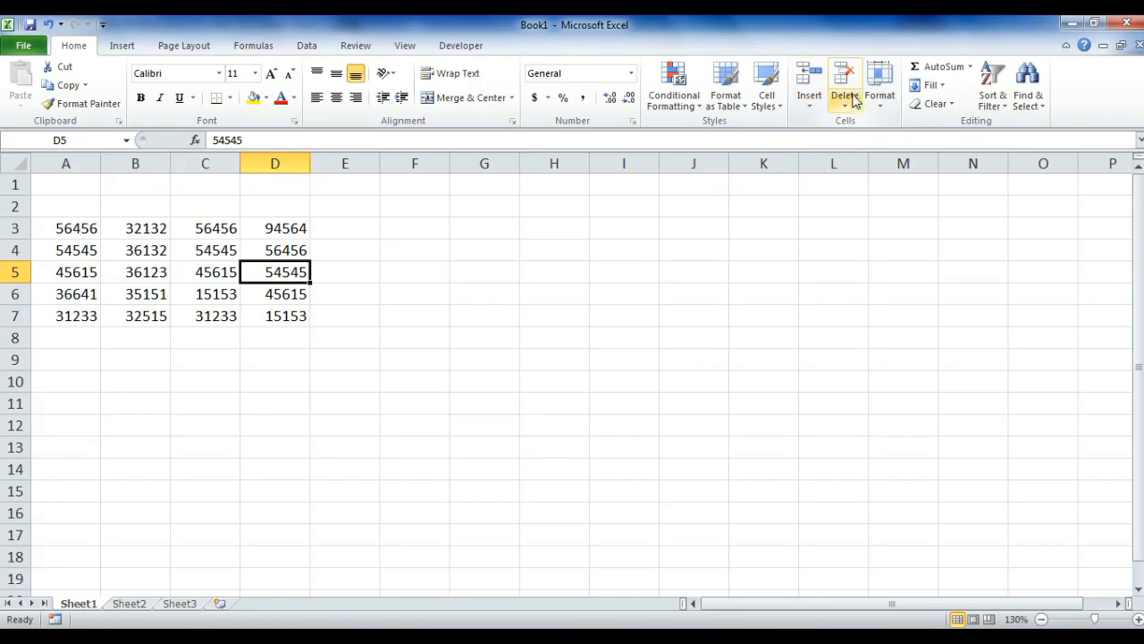
# - Insert a blank cell at B4 in the Book1 table, shifting the existing cells right
pyautogui.click(145, 251)
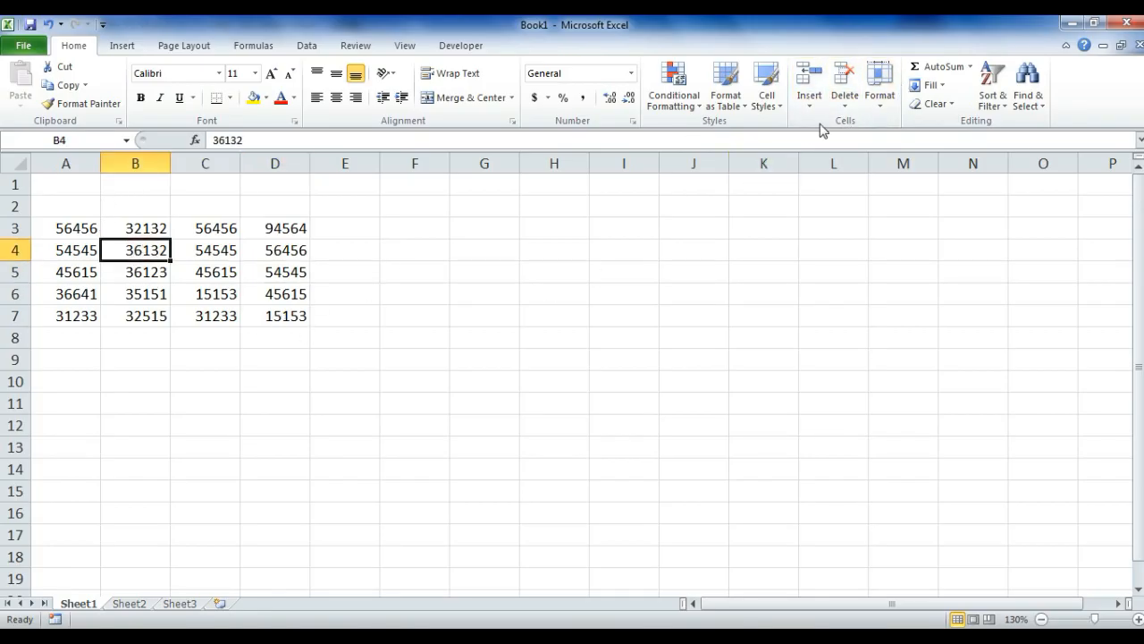
pyautogui.click(809, 100)
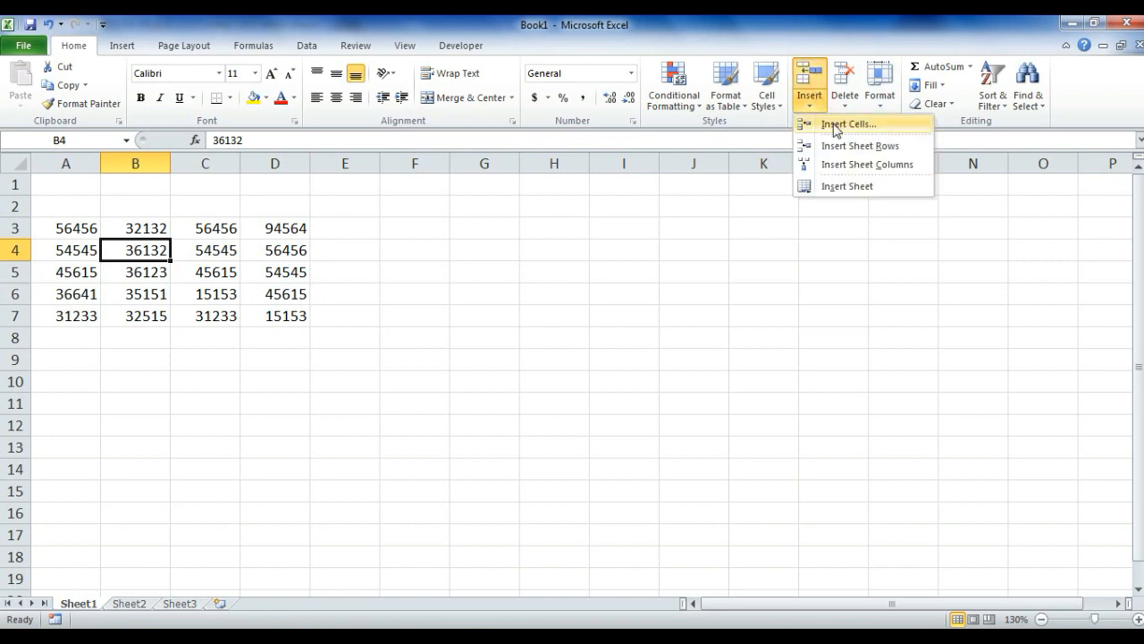
pyautogui.click(836, 127)
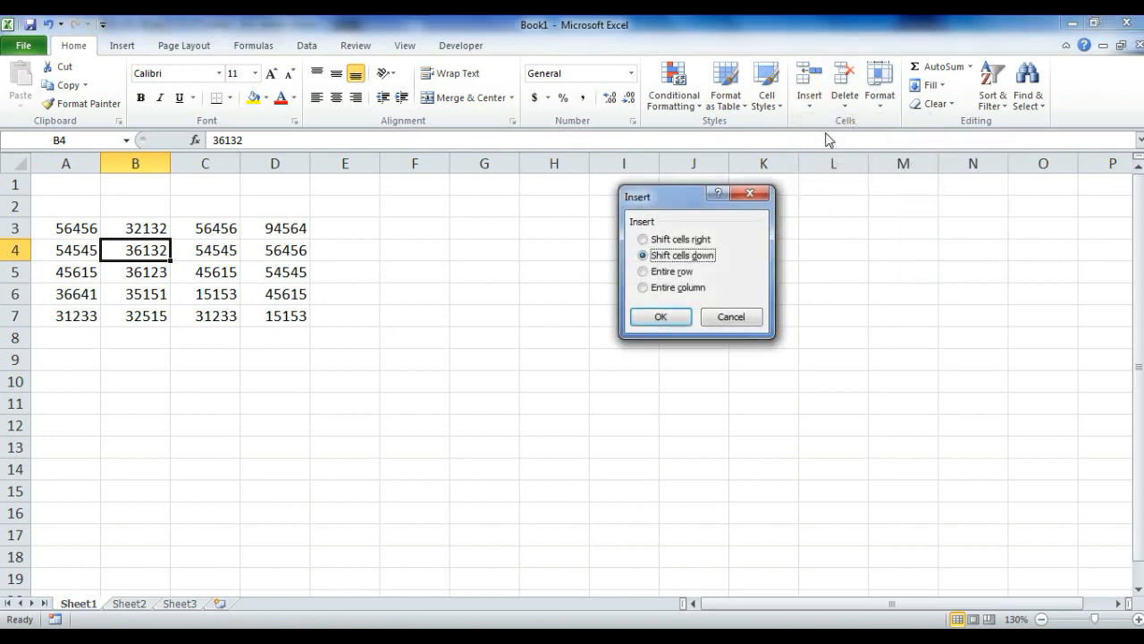
pyautogui.click(659, 239)
pyautogui.click(659, 256)
pyautogui.click(663, 273)
pyautogui.click(667, 288)
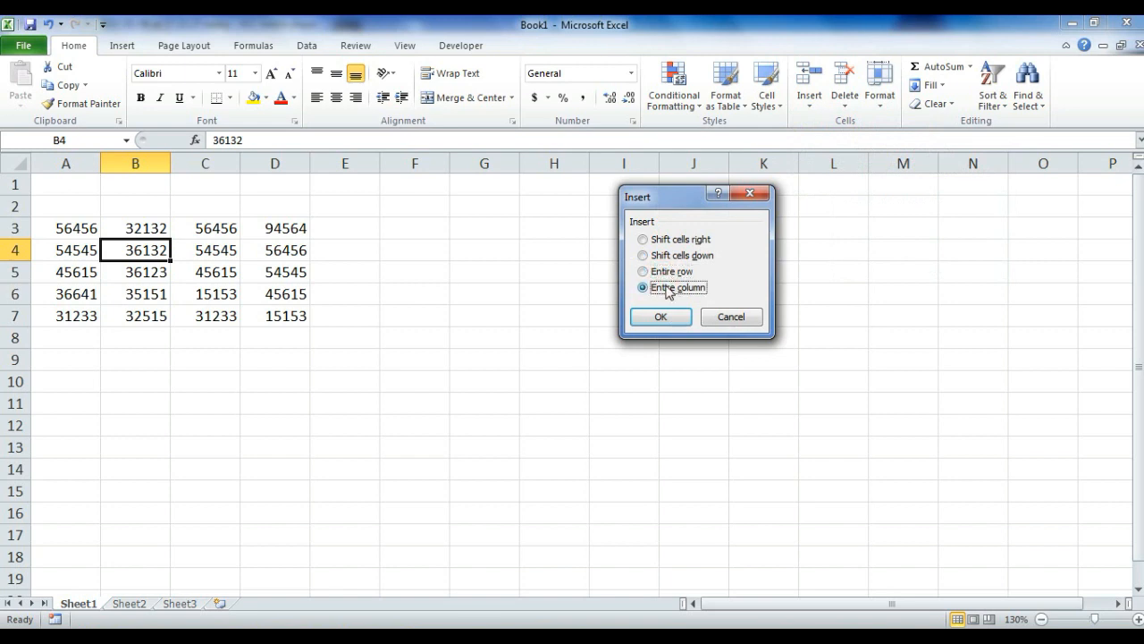
pyautogui.click(666, 243)
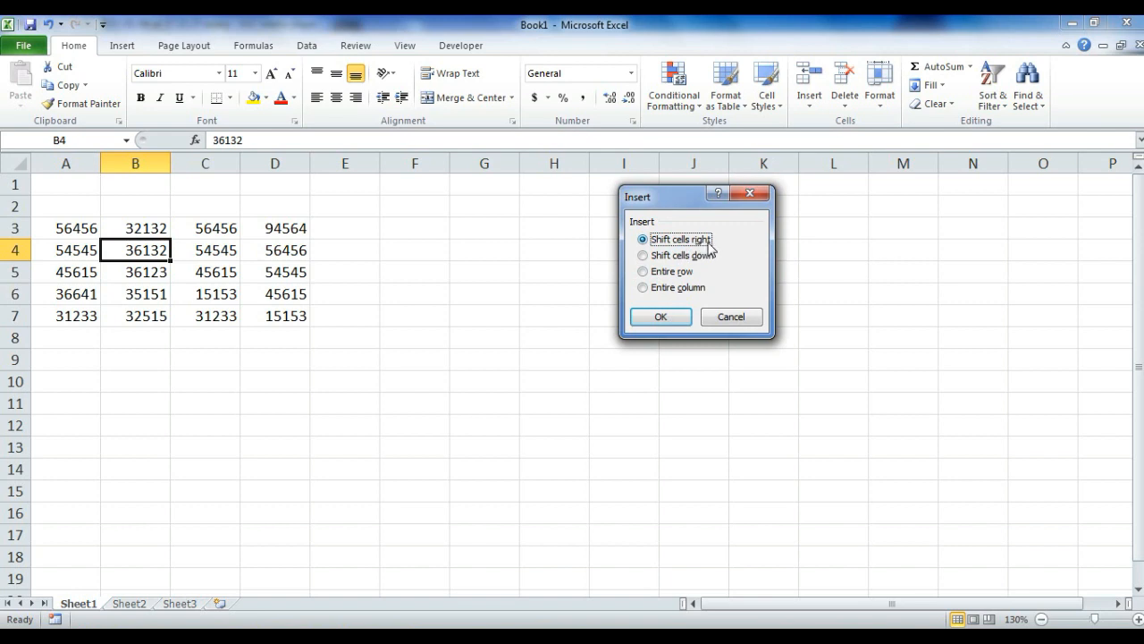
pyautogui.click(660, 316)
pyautogui.moveTo(210, 250); pyautogui.dragTo(355, 250)
pyautogui.click(288, 251)
pyautogui.click(207, 254)
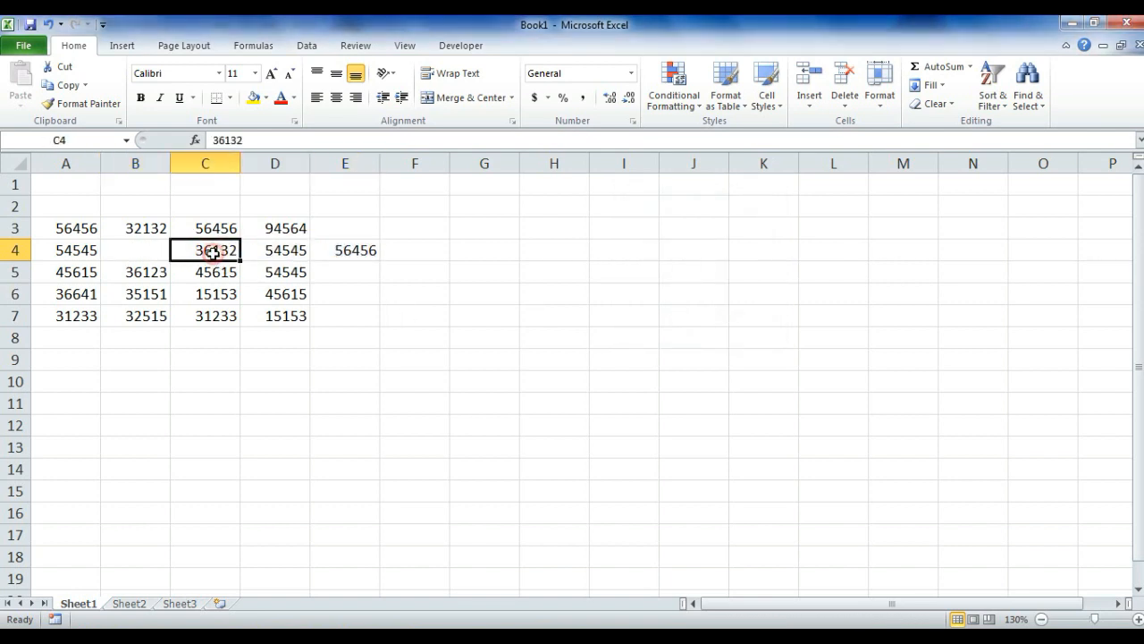
pyautogui.click(158, 254)
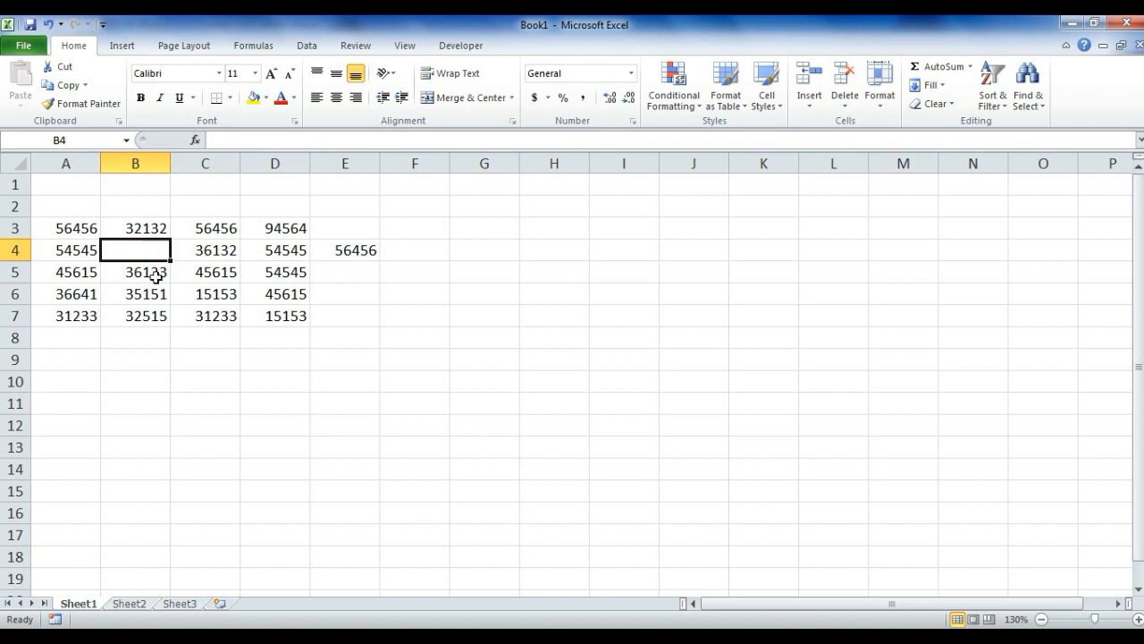
# - Insert a blank cell at C5, shifting the existing cells down
pyautogui.click(187, 273)
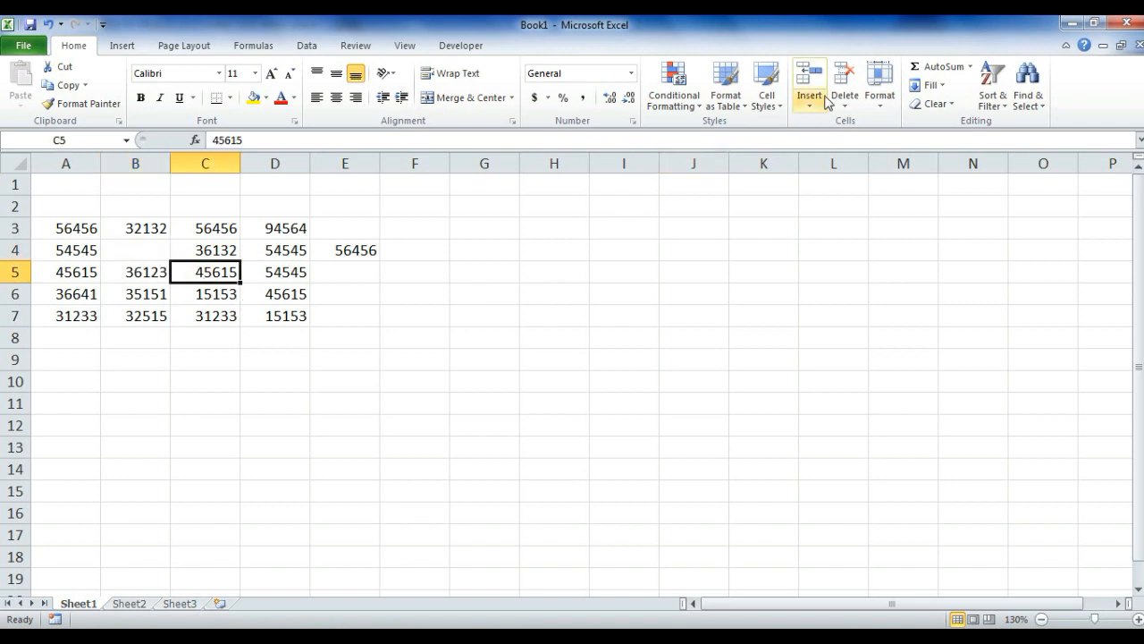
pyautogui.click(810, 100)
pyautogui.click(827, 125)
pyautogui.click(672, 240)
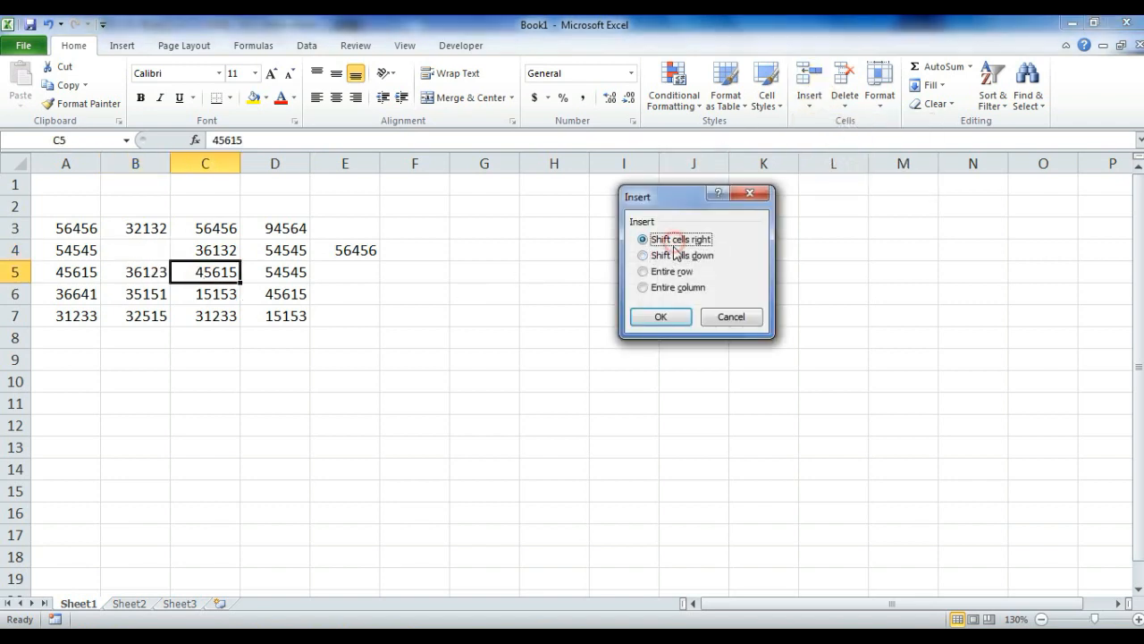
pyautogui.click(672, 255)
pyautogui.click(665, 320)
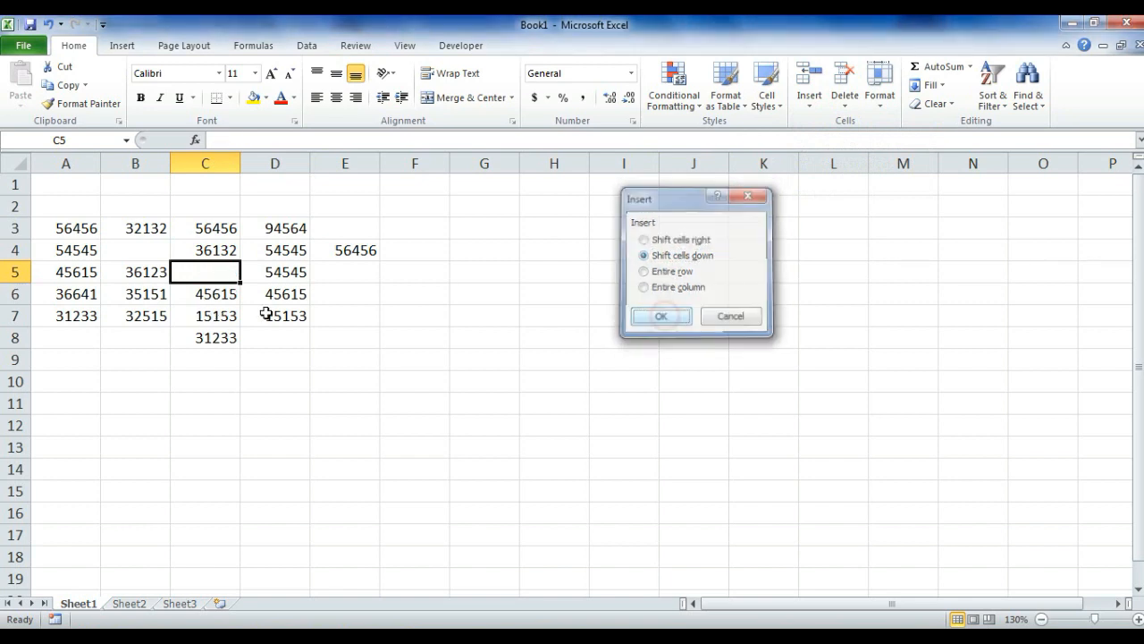
pyautogui.moveTo(210, 293); pyautogui.dragTo(220, 335)
pyautogui.click(224, 273)
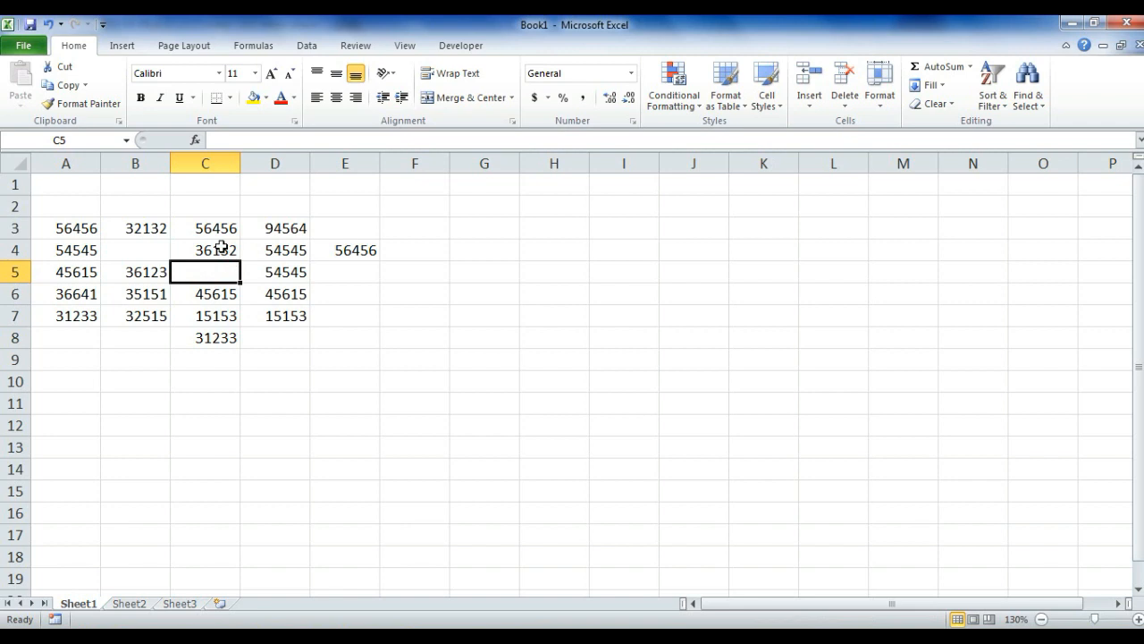
# - Insert an entire row at cell C4 using the Insert Cells options
pyautogui.click(221, 248)
pyautogui.click(809, 104)
pyautogui.click(833, 126)
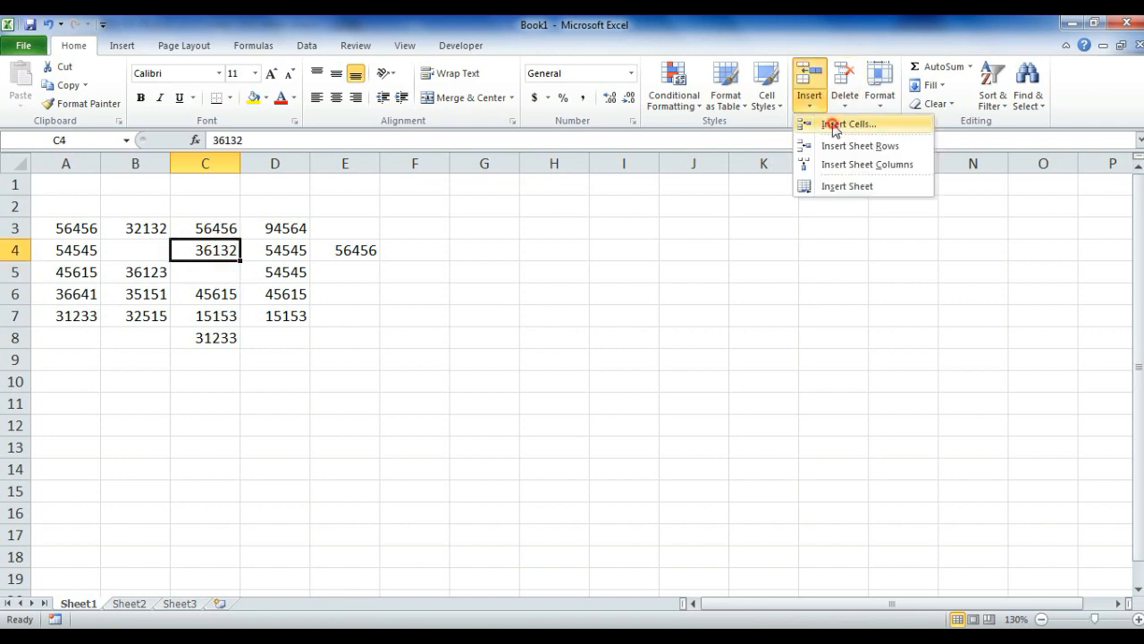
pyautogui.click(666, 271)
pyautogui.click(664, 316)
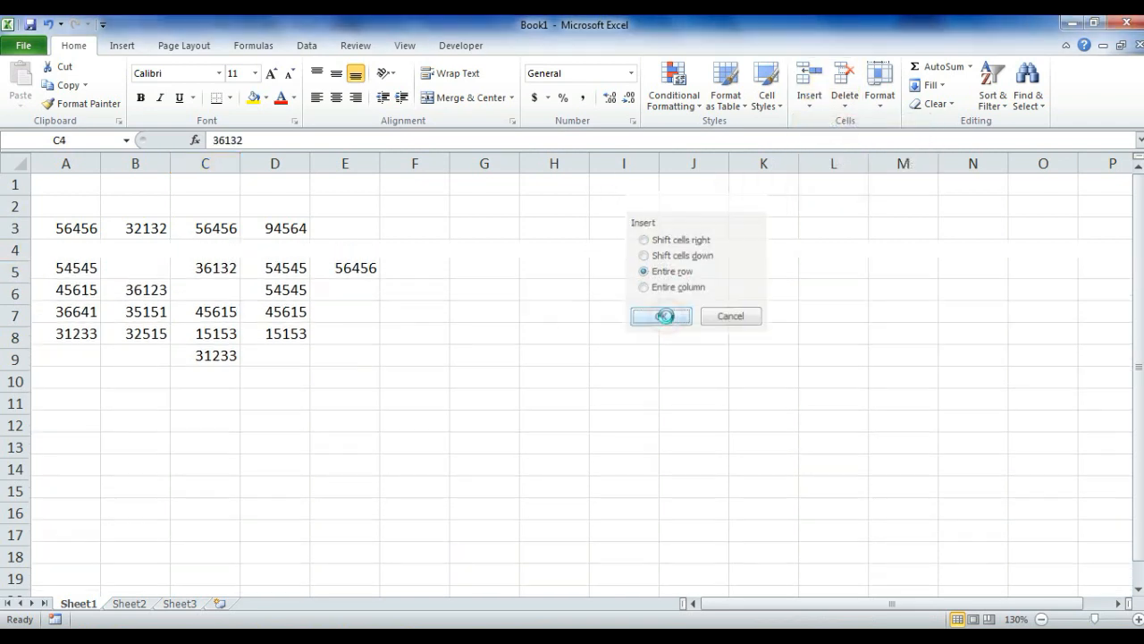
# - Insert an entire column at cell B6 using the Insert Cells options
pyautogui.click(148, 297)
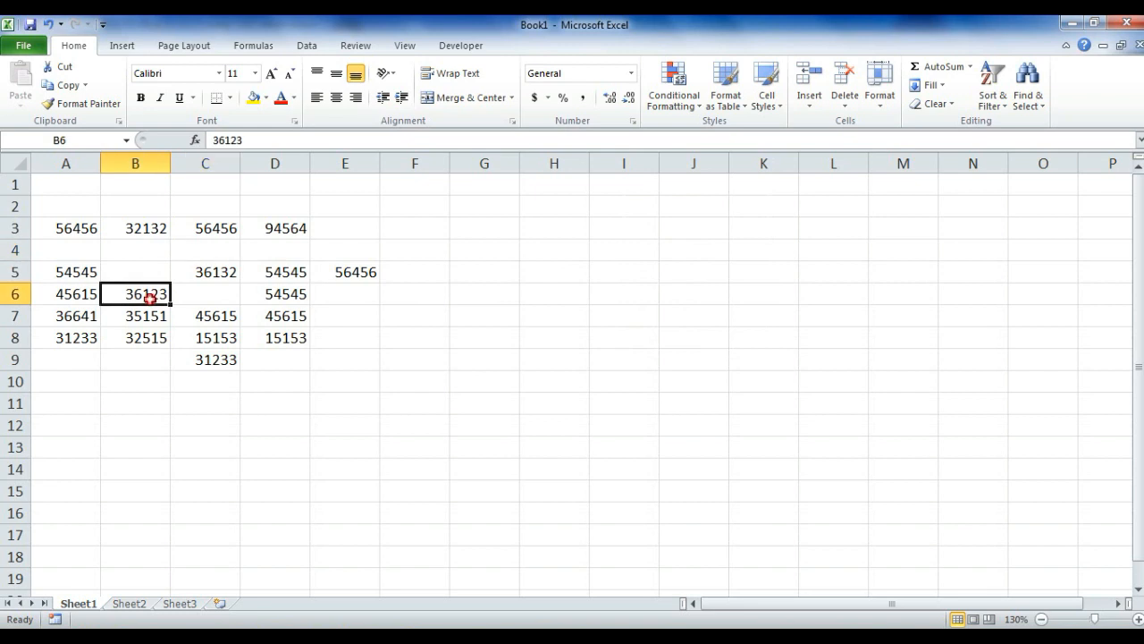
pyautogui.click(810, 105)
pyautogui.click(824, 123)
pyautogui.click(662, 287)
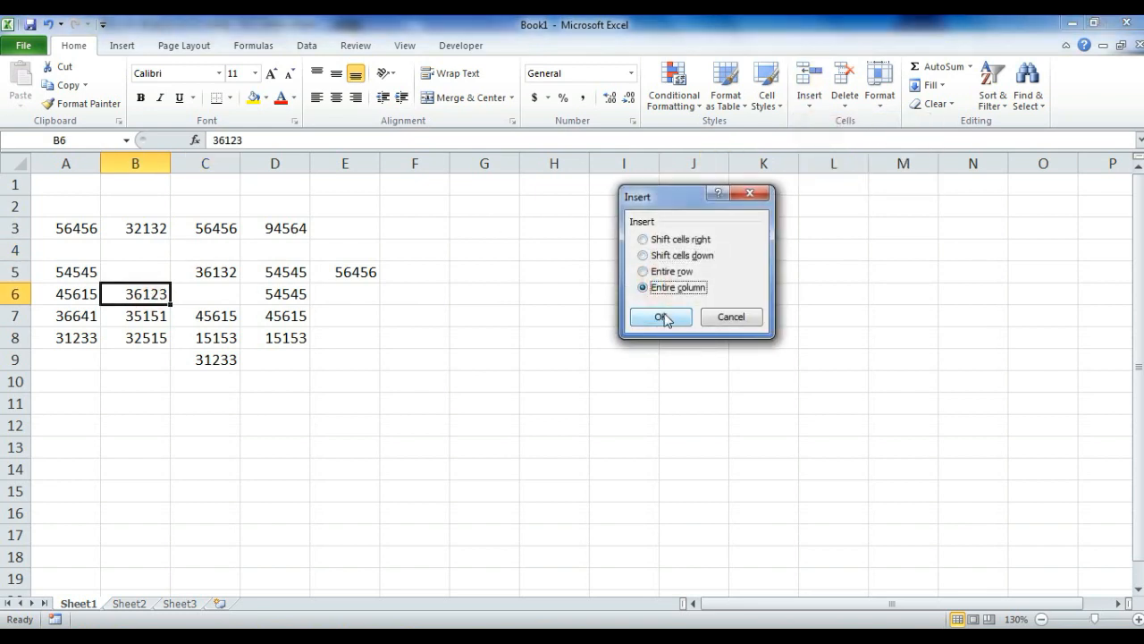
pyautogui.click(661, 317)
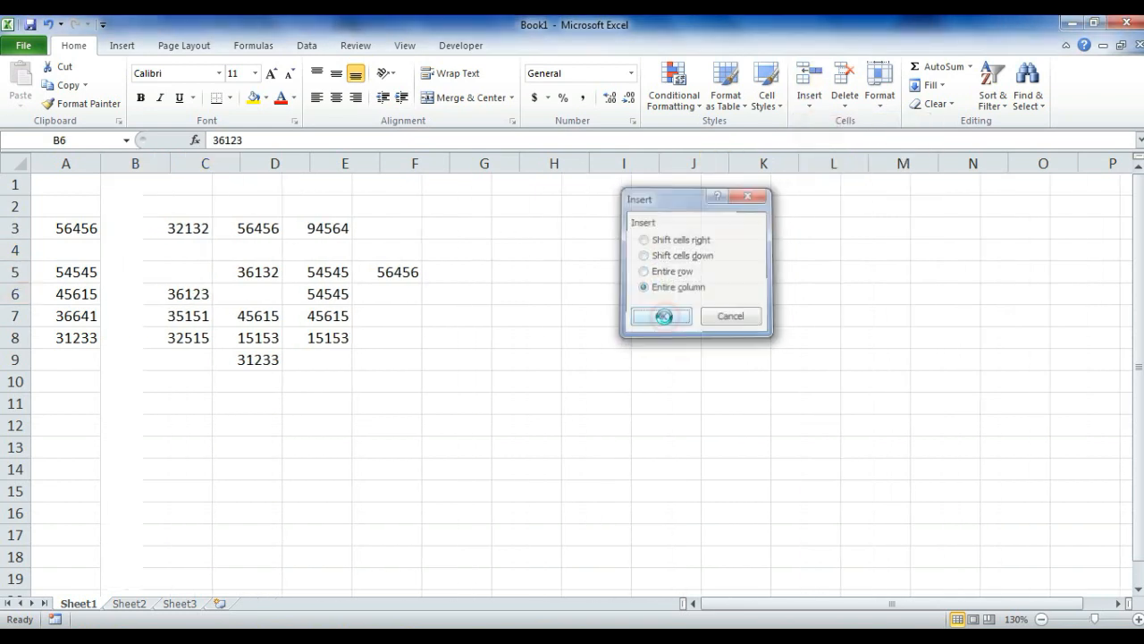
# - Insert a new sheet row above row 7 from cell D7
pyautogui.click(206, 317)
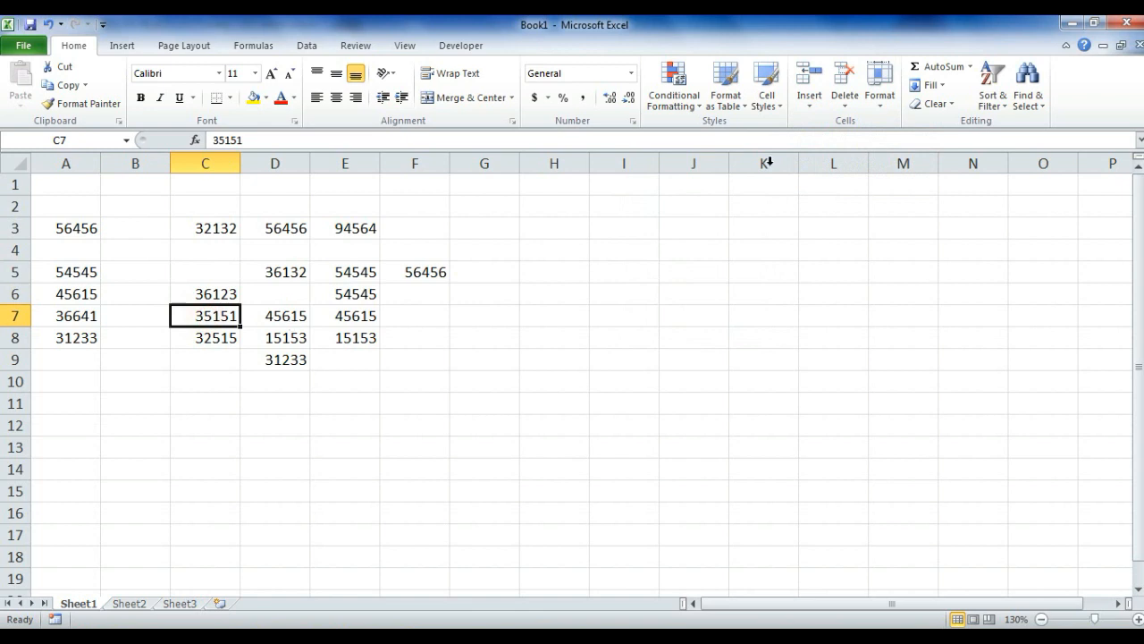
pyautogui.click(306, 315)
pyautogui.click(810, 102)
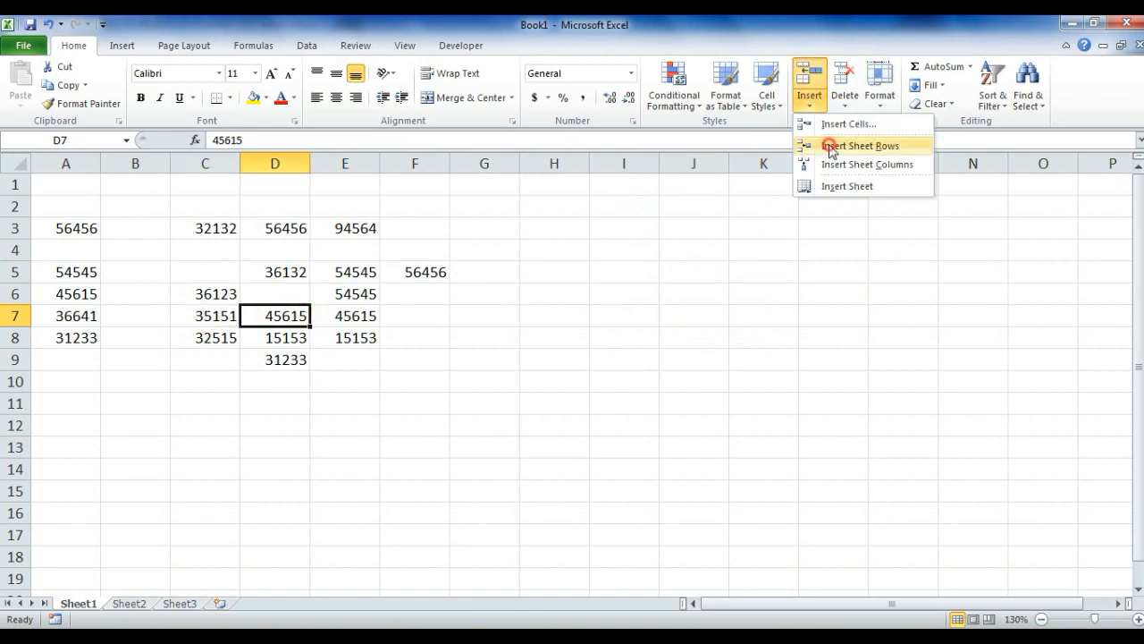
pyautogui.click(832, 148)
pyautogui.click(286, 363)
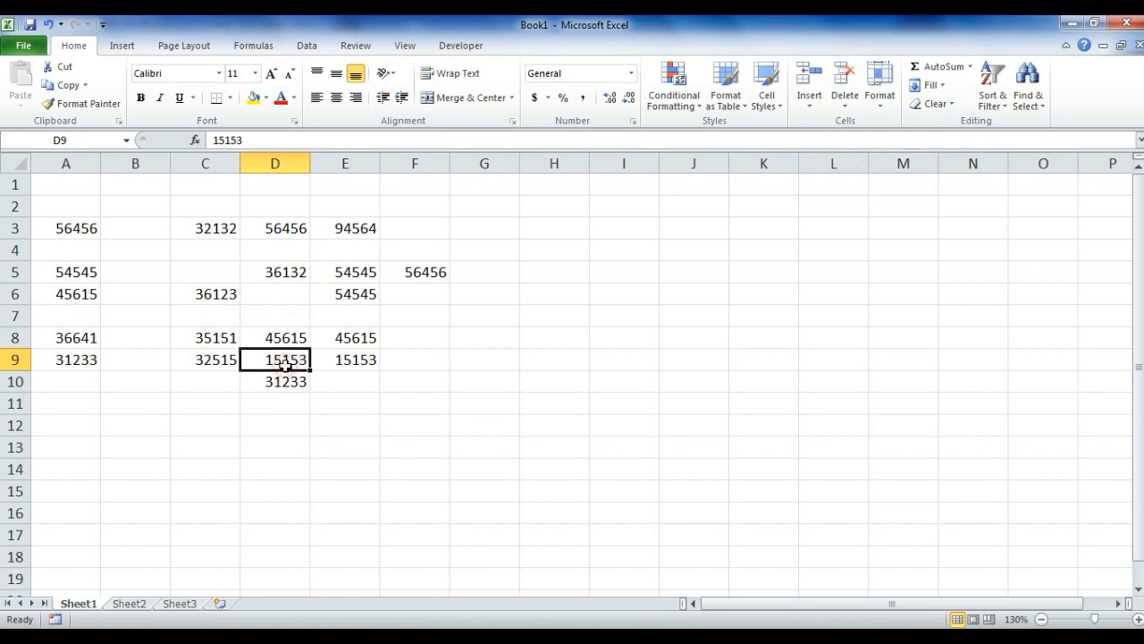
# - Insert a new sheet column before column D from cell D9
pyautogui.click(809, 108)
pyautogui.click(839, 164)
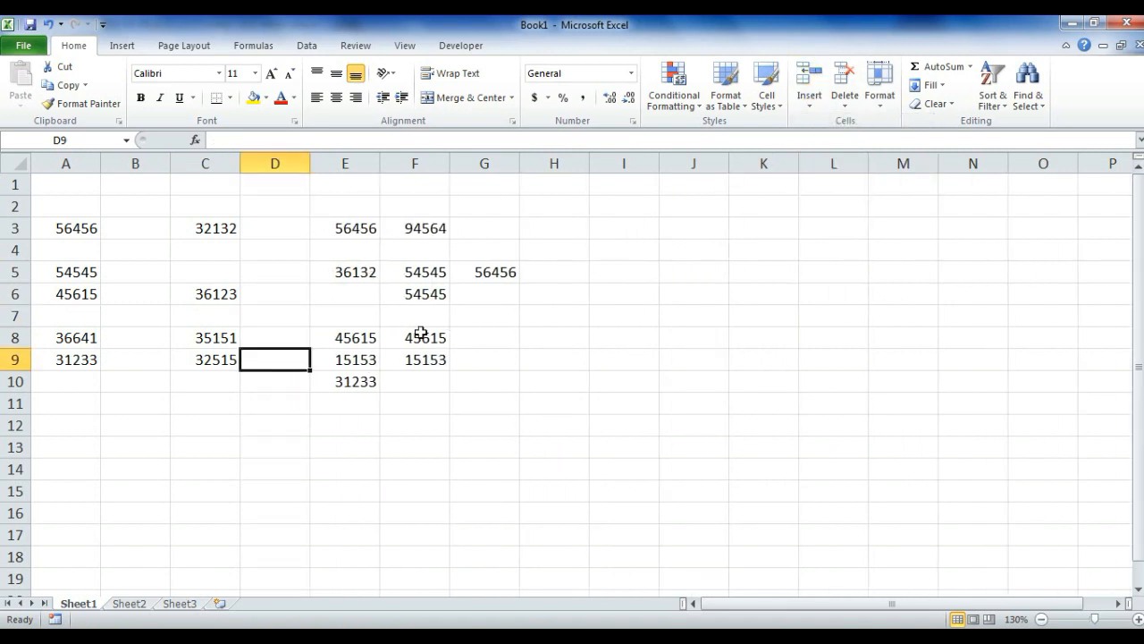
pyautogui.click(367, 360)
pyautogui.click(367, 334)
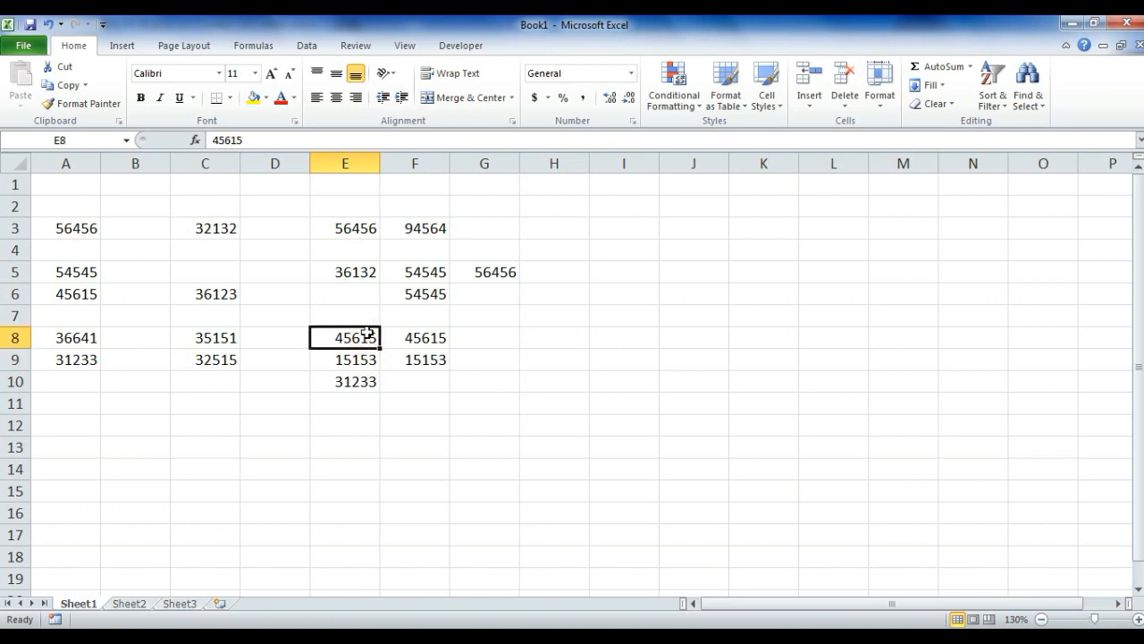
pyautogui.press('Right')
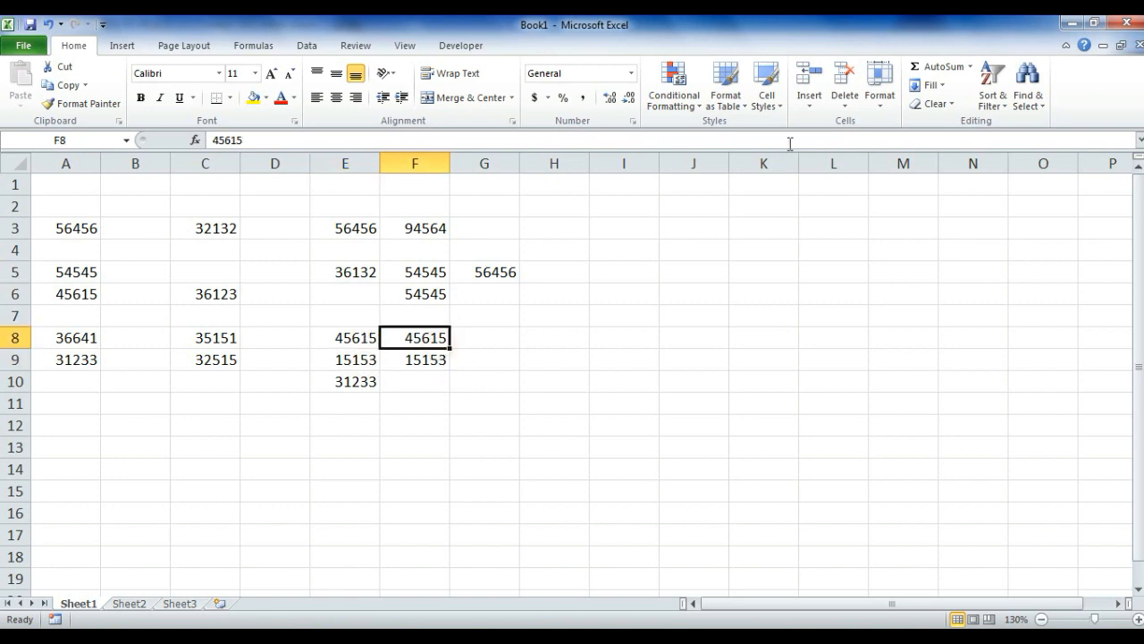
# - Insert a new worksheet into the workbook, view it, and return to Sheet1
pyautogui.click(400, 363)
pyautogui.click(810, 104)
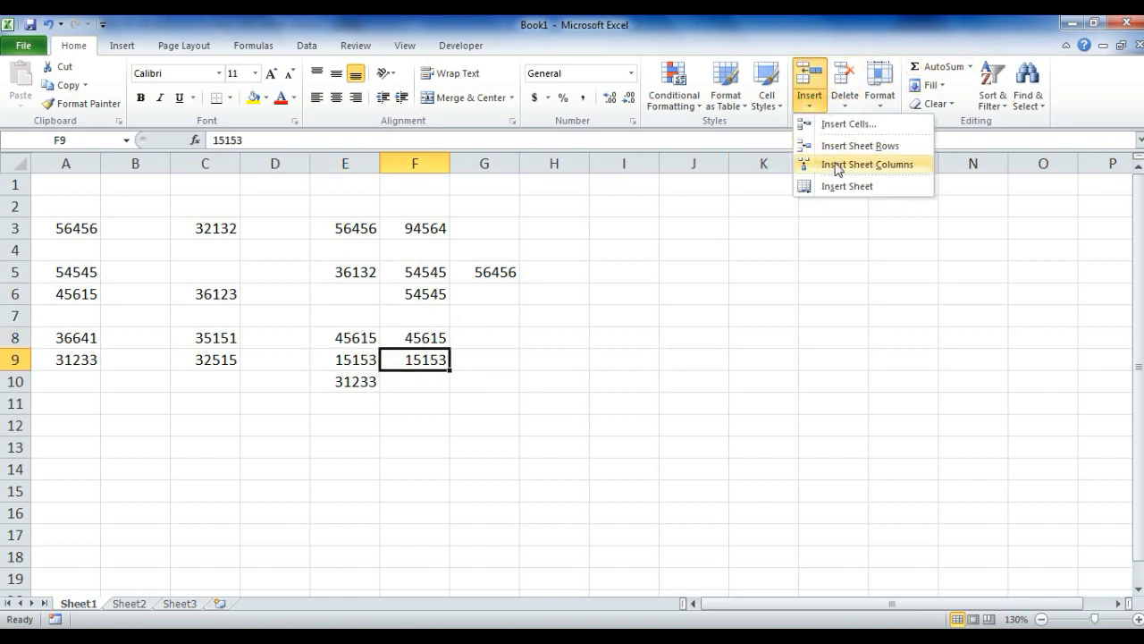
pyautogui.click(846, 186)
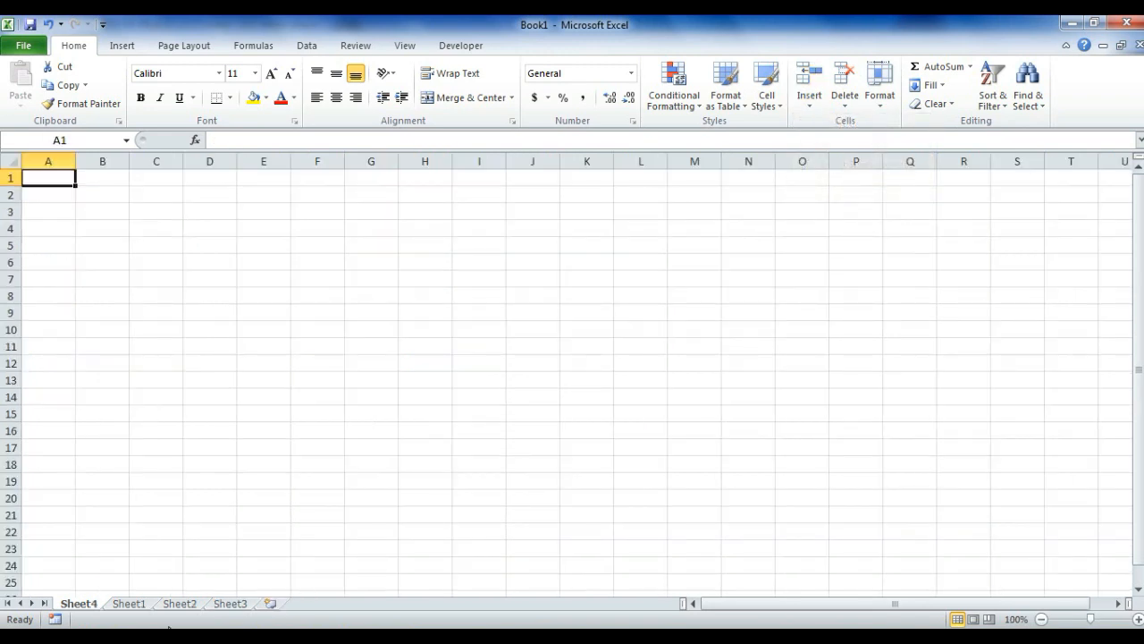
pyautogui.click(127, 605)
pyautogui.click(175, 317)
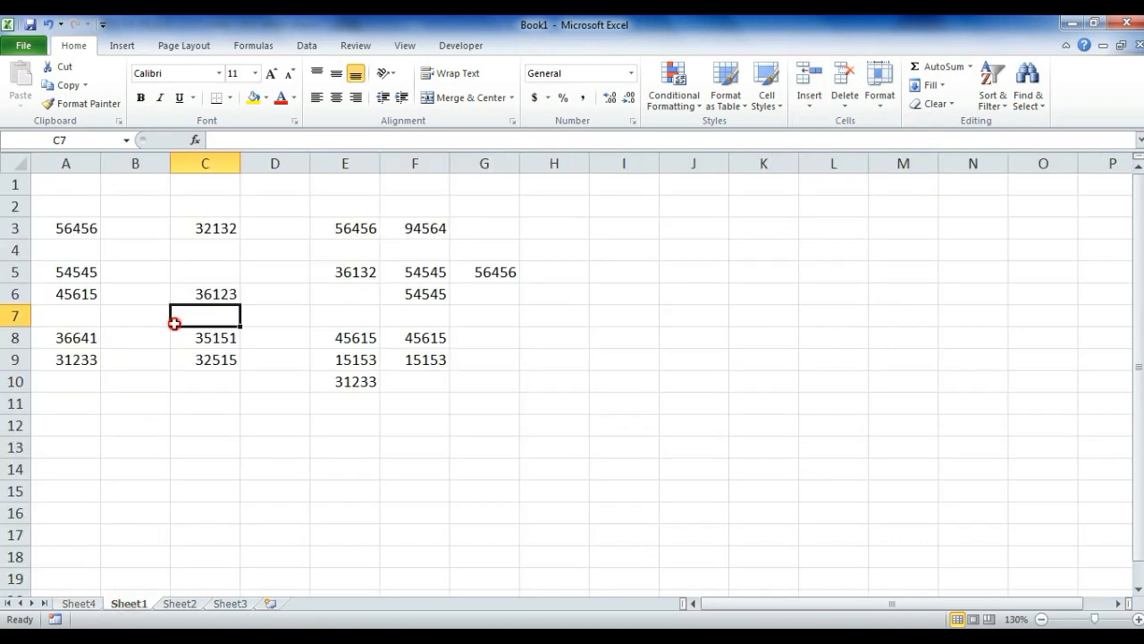
pyautogui.click(90, 606)
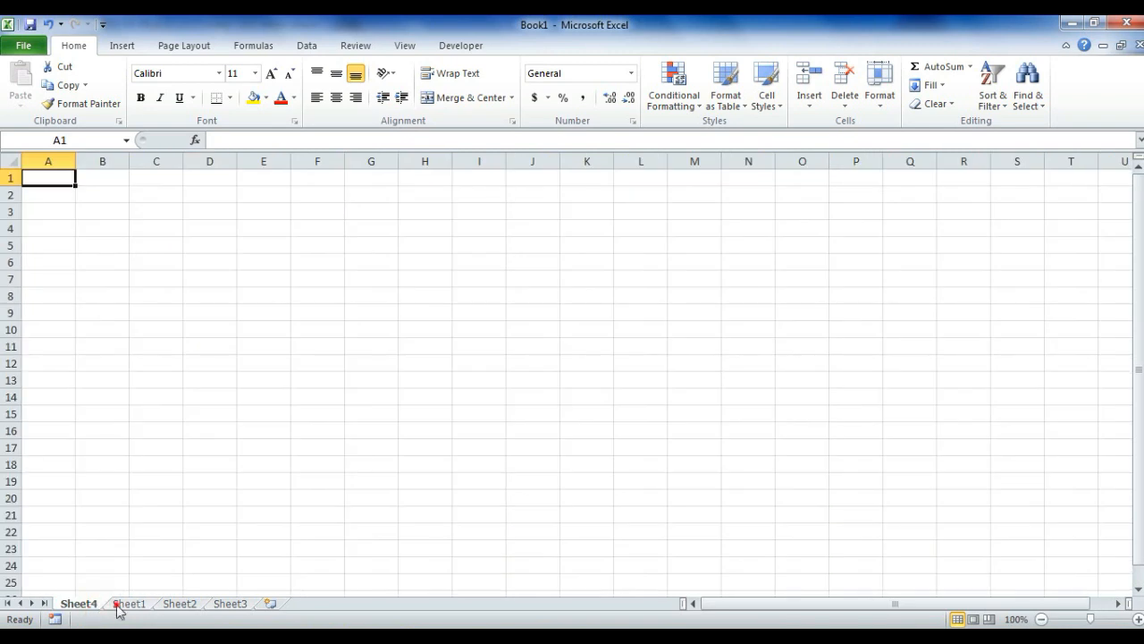
pyautogui.click(127, 604)
# - Delete the entire row at cell C6 using the Entire row option of Delete Cells
pyautogui.click(198, 293)
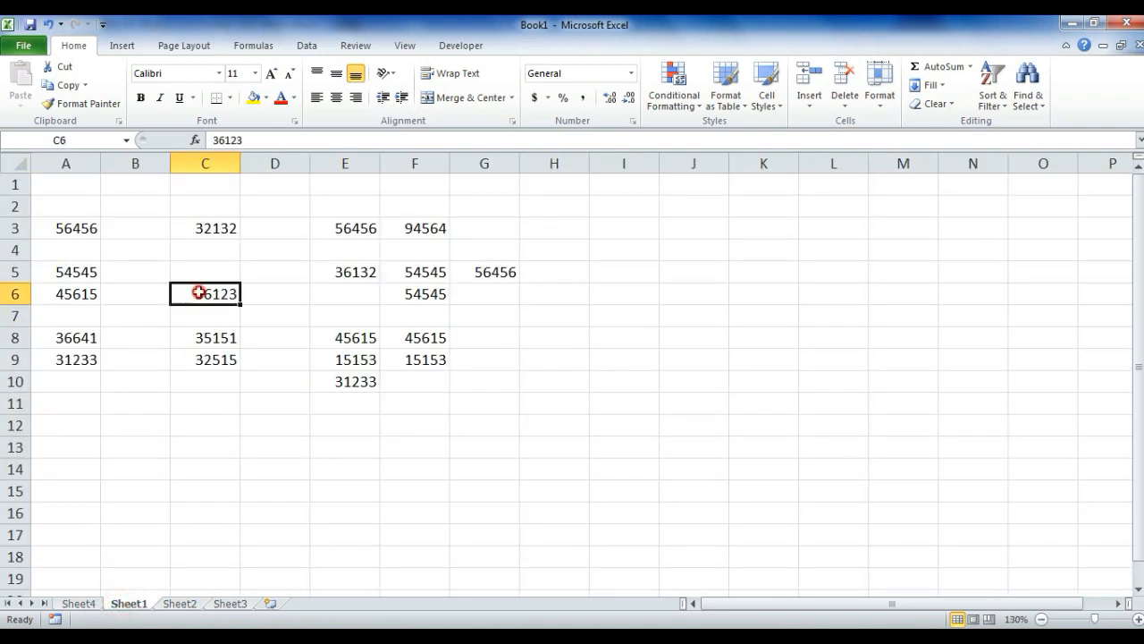
pyautogui.click(842, 105)
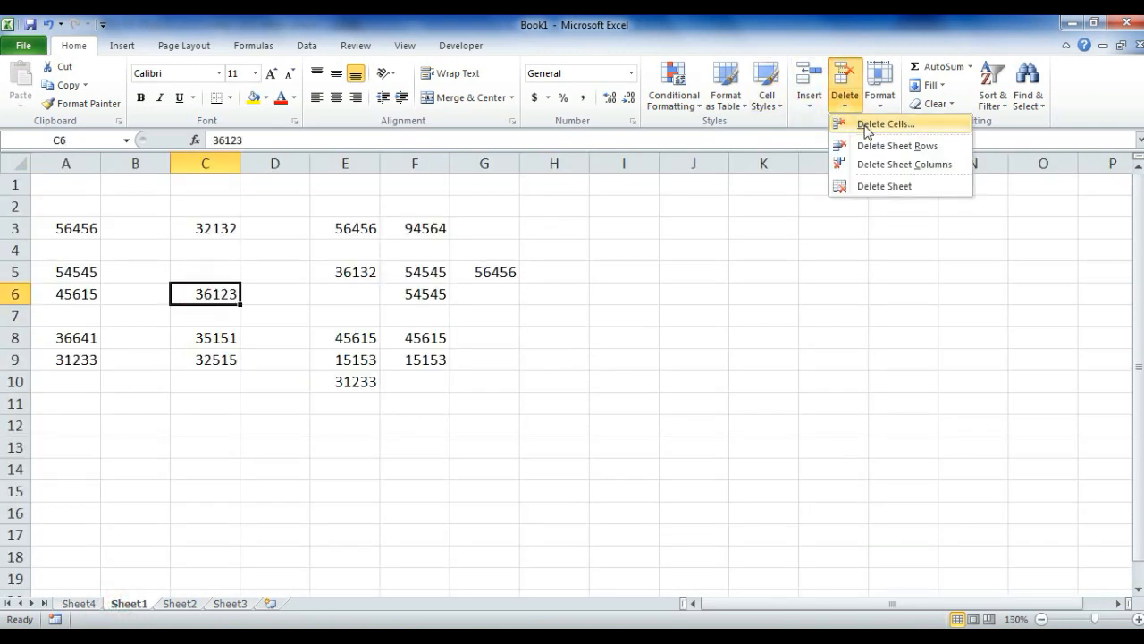
pyautogui.click(865, 127)
pyautogui.click(651, 242)
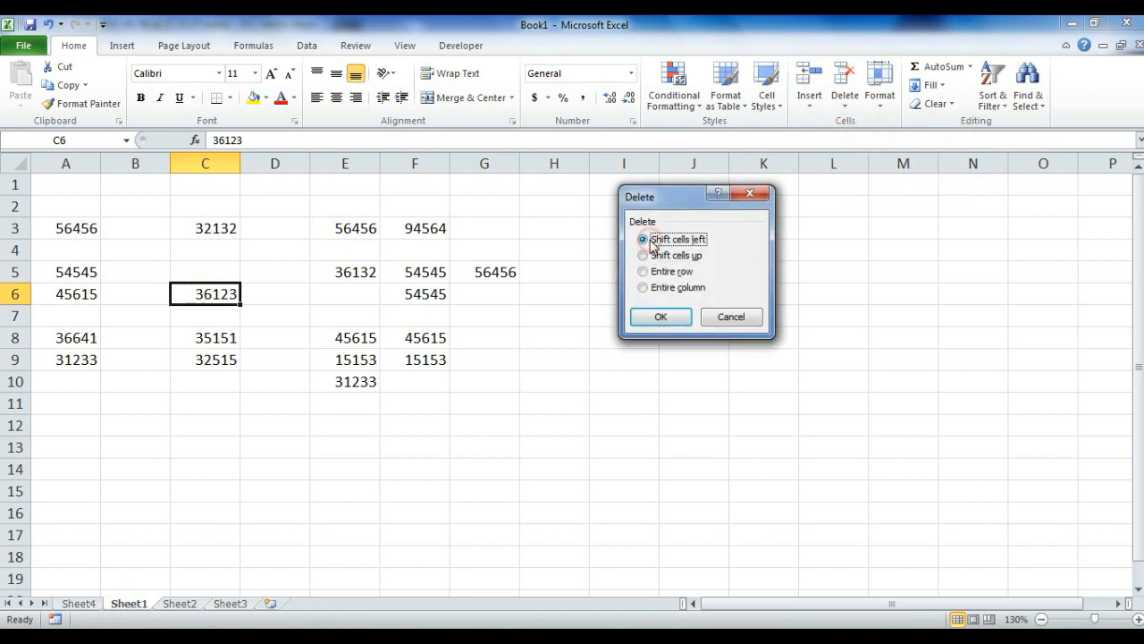
pyautogui.click(655, 256)
pyautogui.click(666, 272)
pyautogui.click(673, 288)
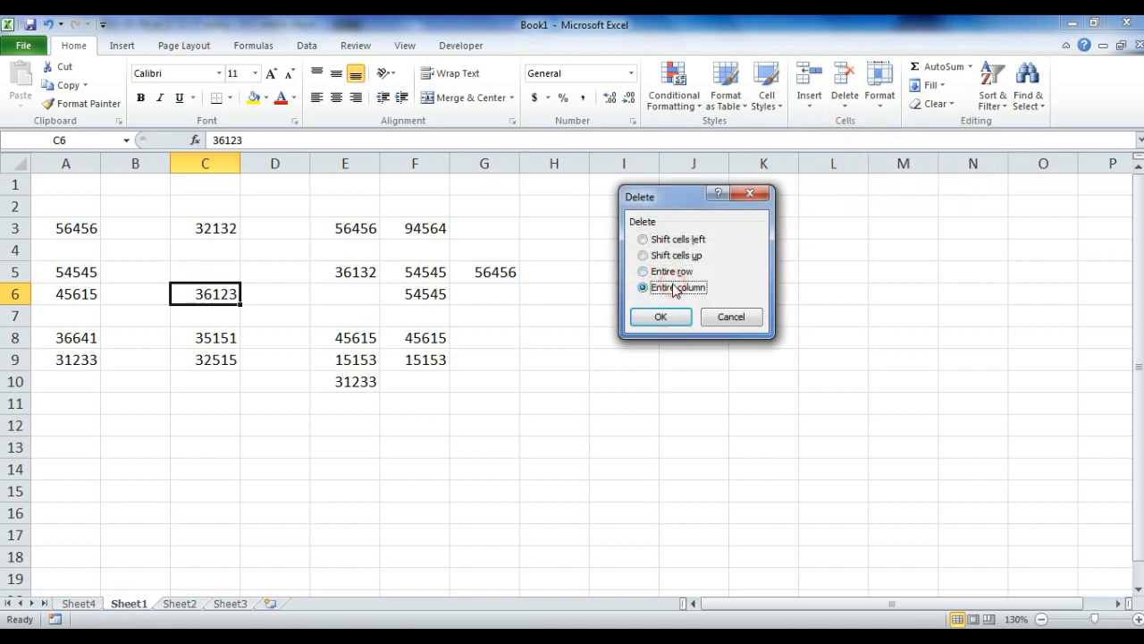
pyautogui.click(685, 243)
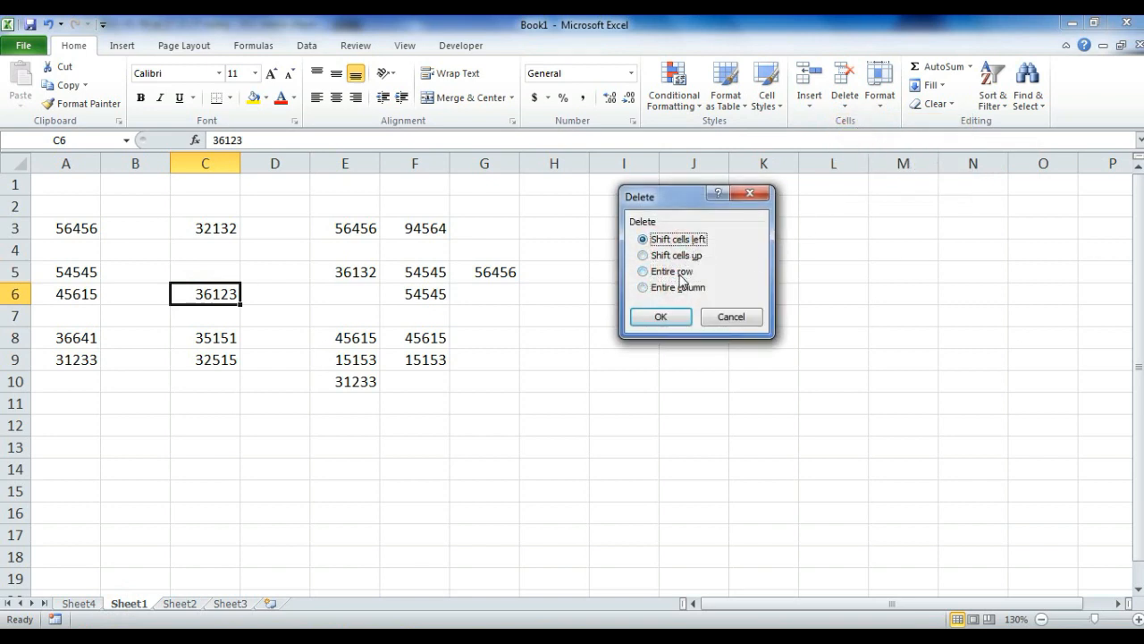
pyautogui.click(662, 273)
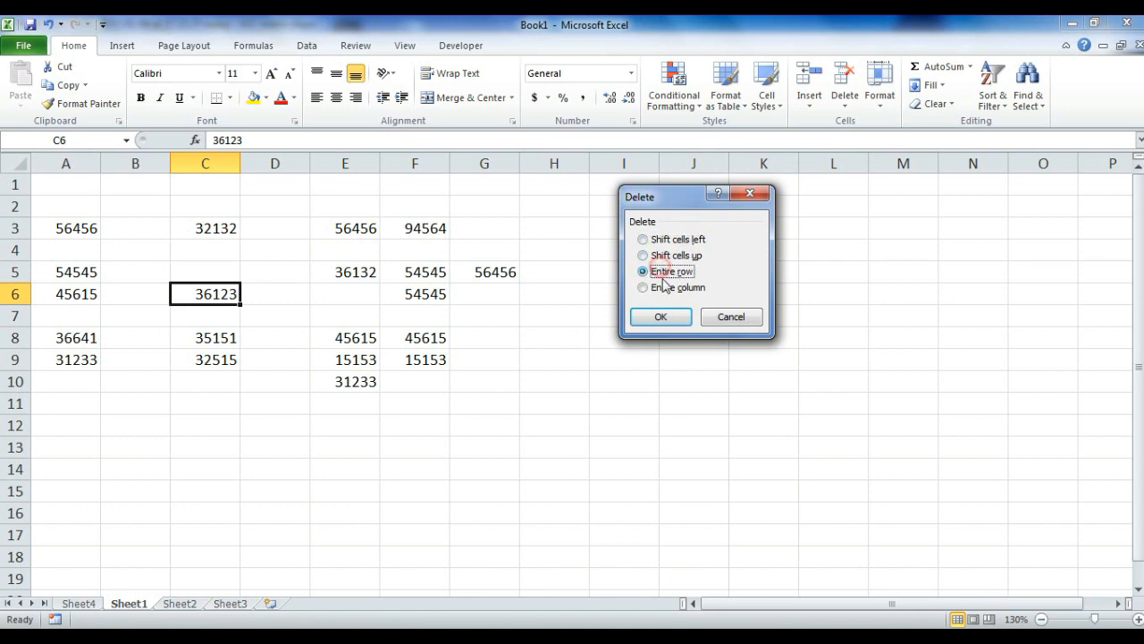
pyautogui.click(660, 318)
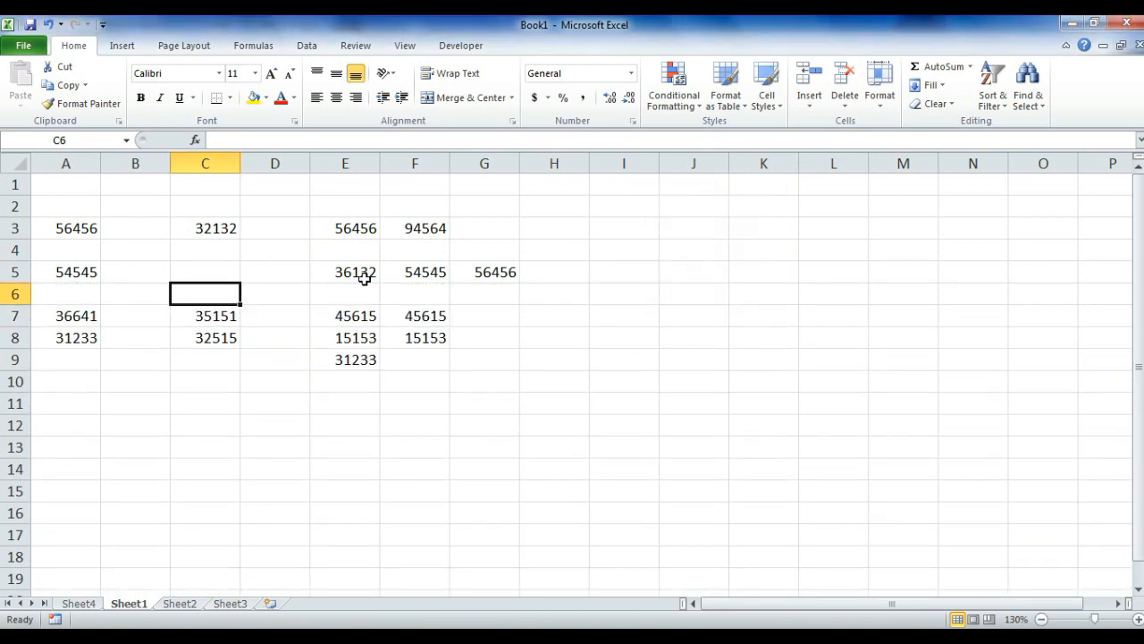
# - Delete sheet row 7 and sheet column C, working from cell C7
pyautogui.click(203, 323)
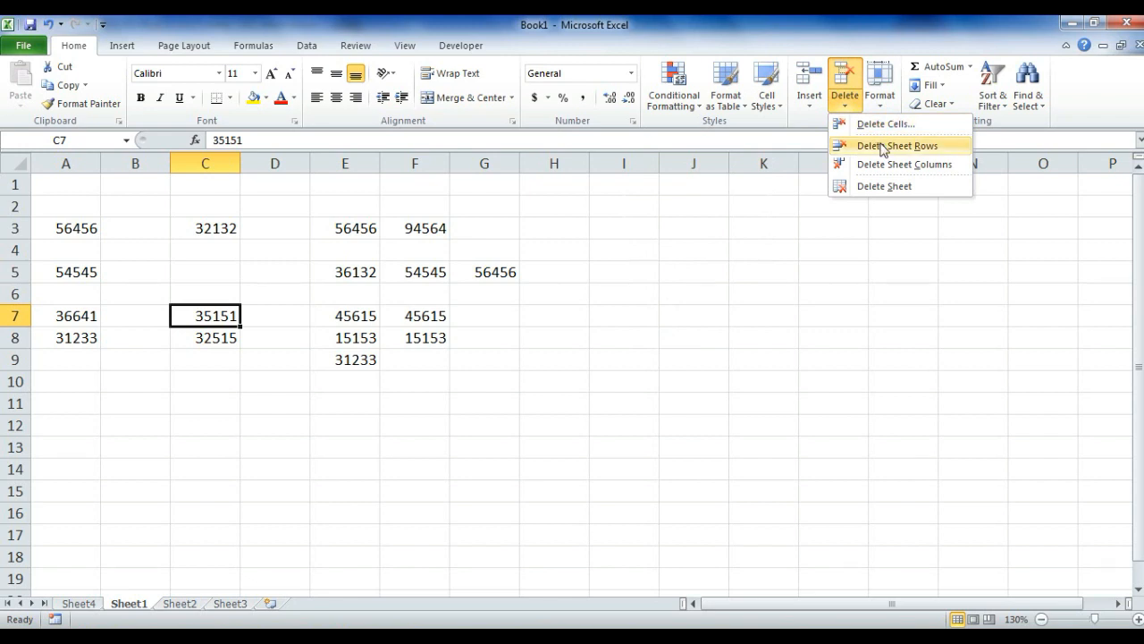
pyautogui.click(873, 146)
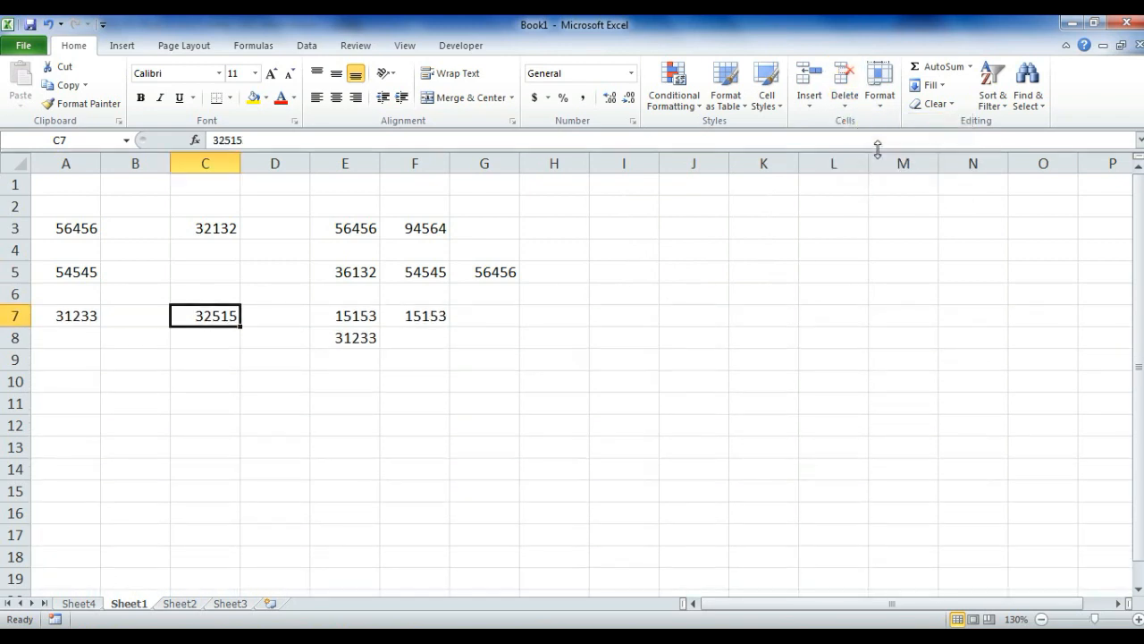
pyautogui.click(833, 106)
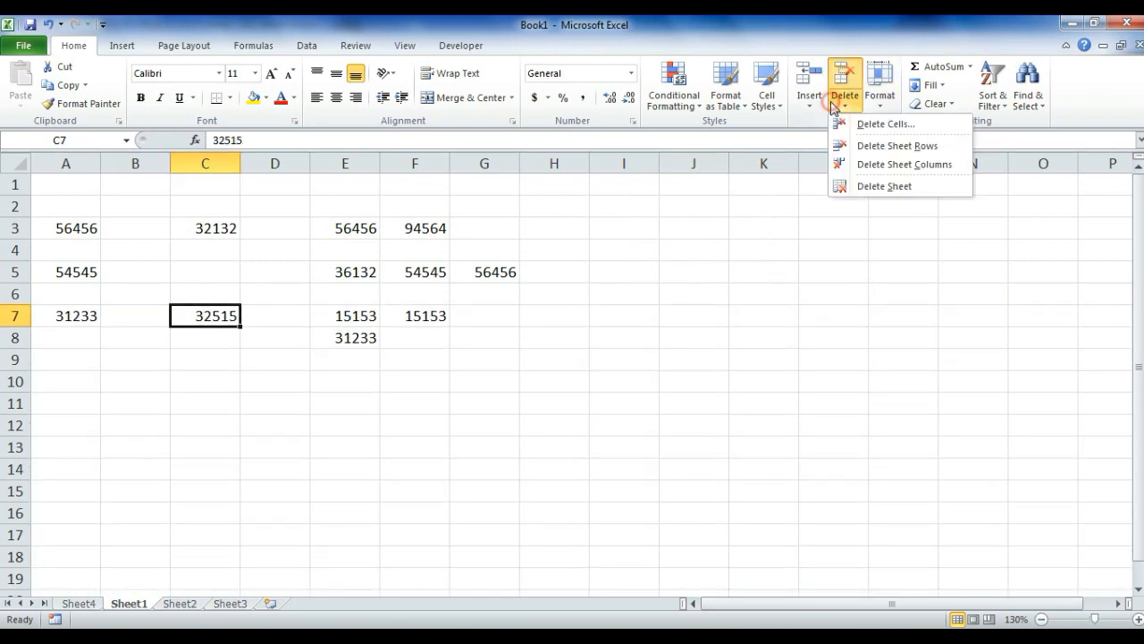
pyautogui.click(867, 163)
# - Delete Sheet1 together with its data and go to cell B5 on Sheet4
pyautogui.click(295, 316)
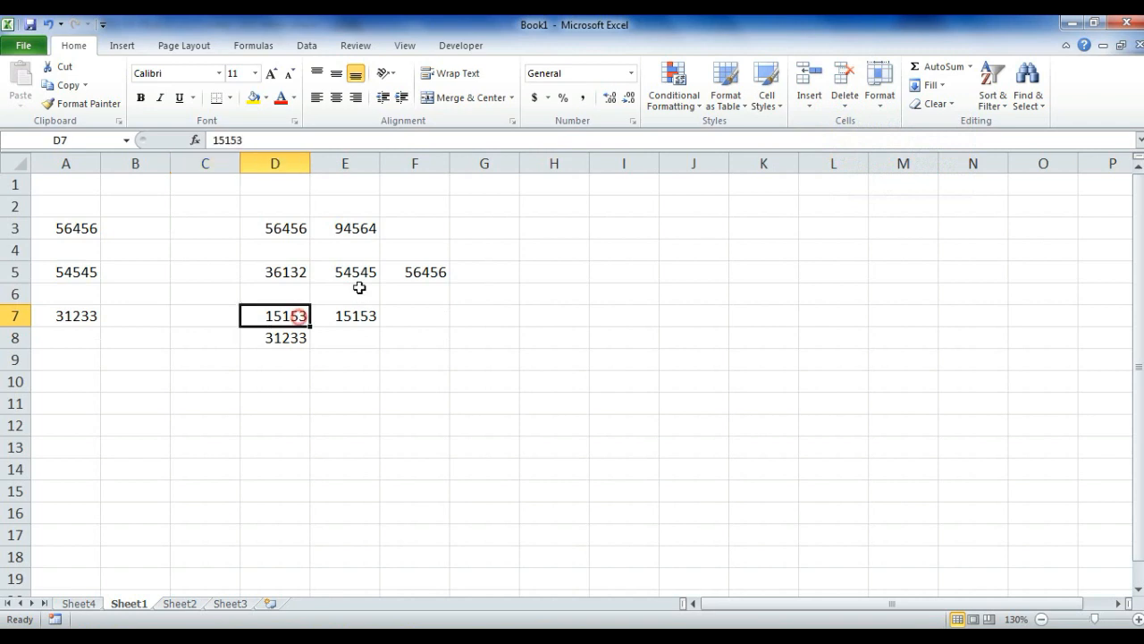
pyautogui.click(843, 100)
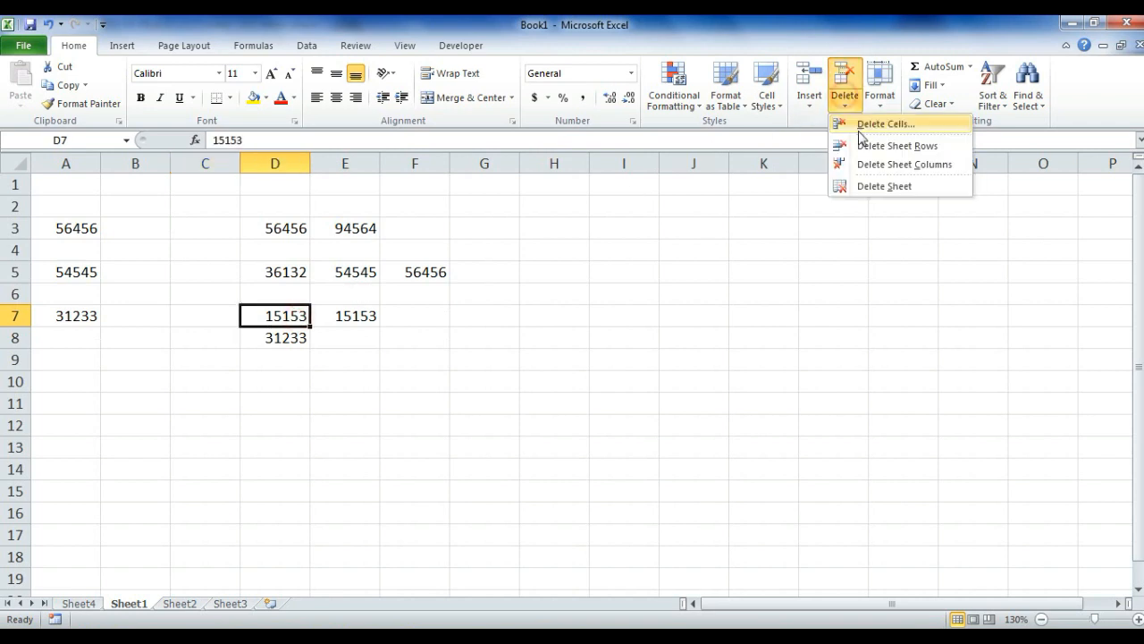
pyautogui.click(879, 187)
pyautogui.click(542, 373)
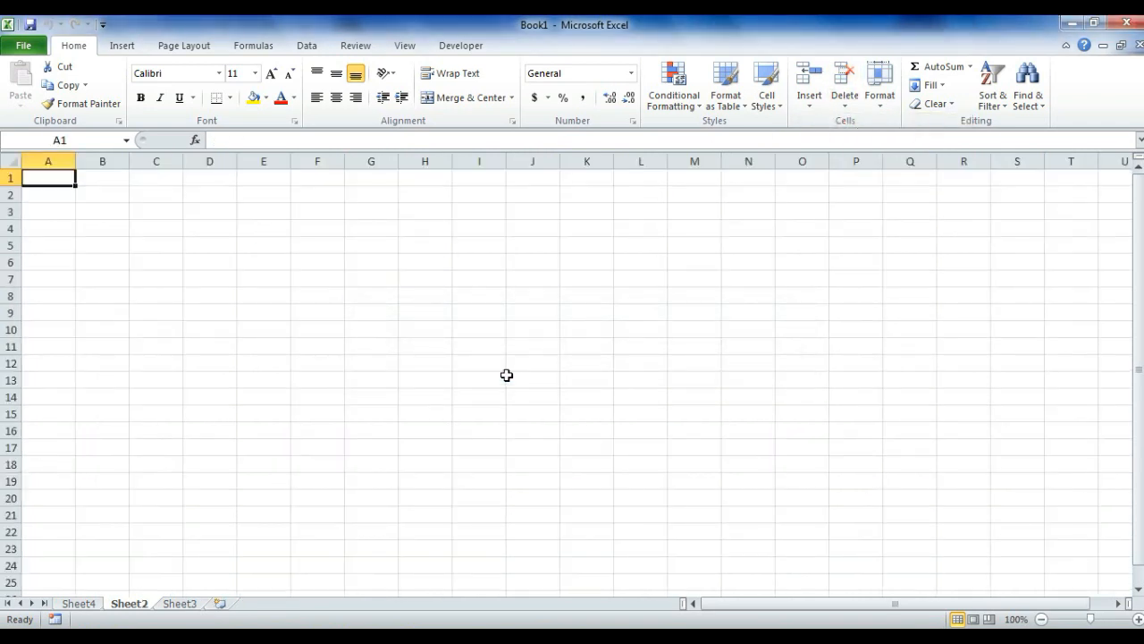
pyautogui.click(83, 605)
pyautogui.click(93, 245)
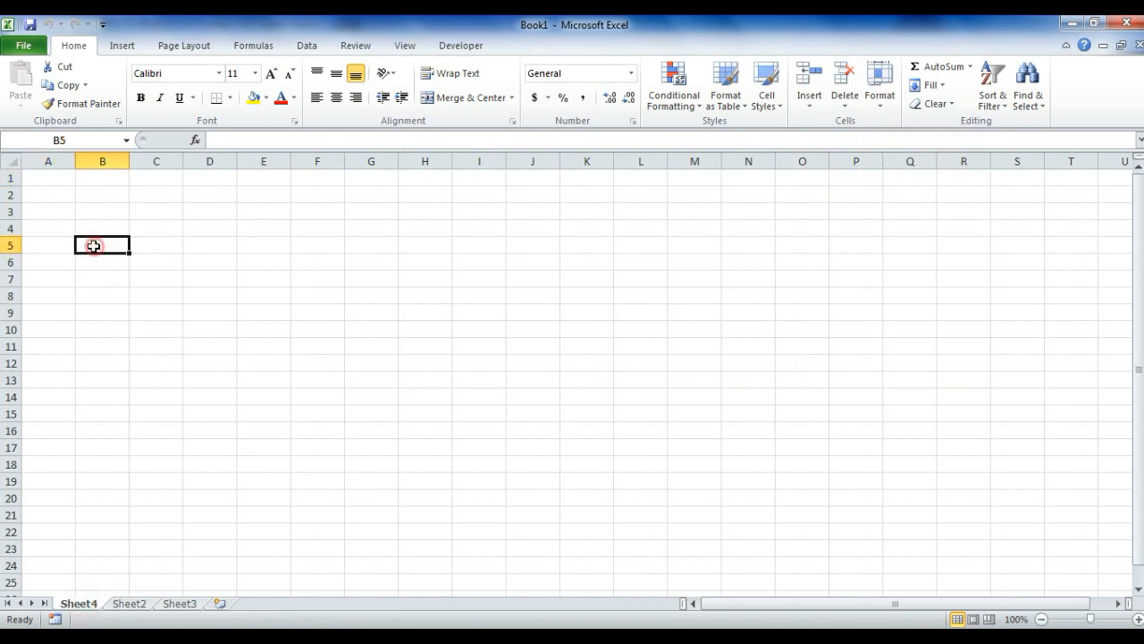
pyautogui.click(876, 89)
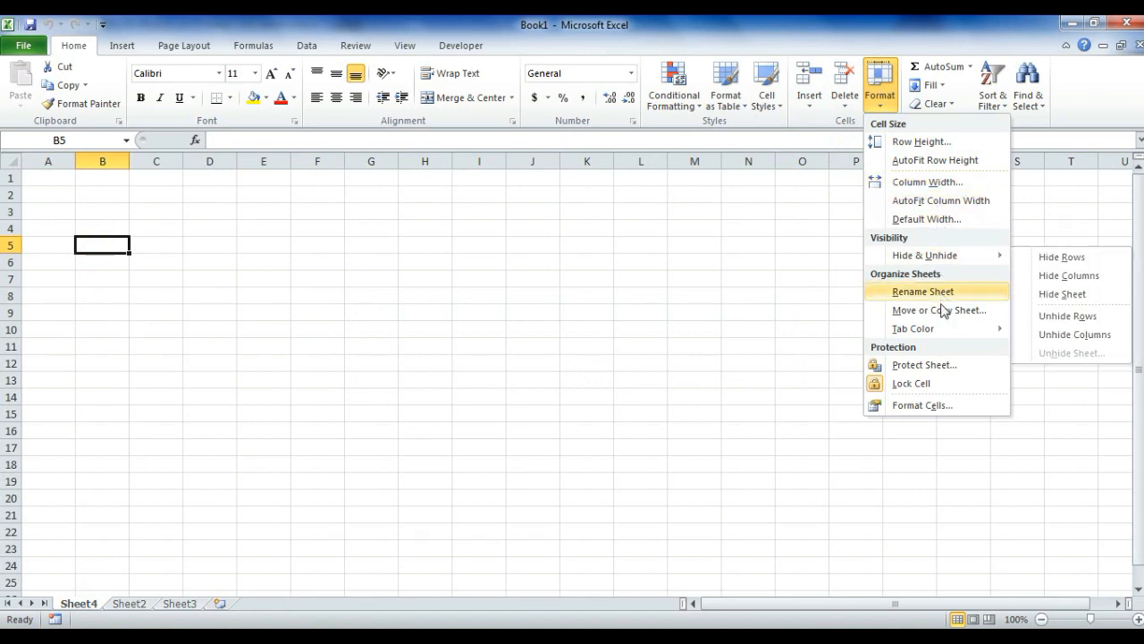
pyautogui.moveTo(943, 338)
pyautogui.click(111, 239)
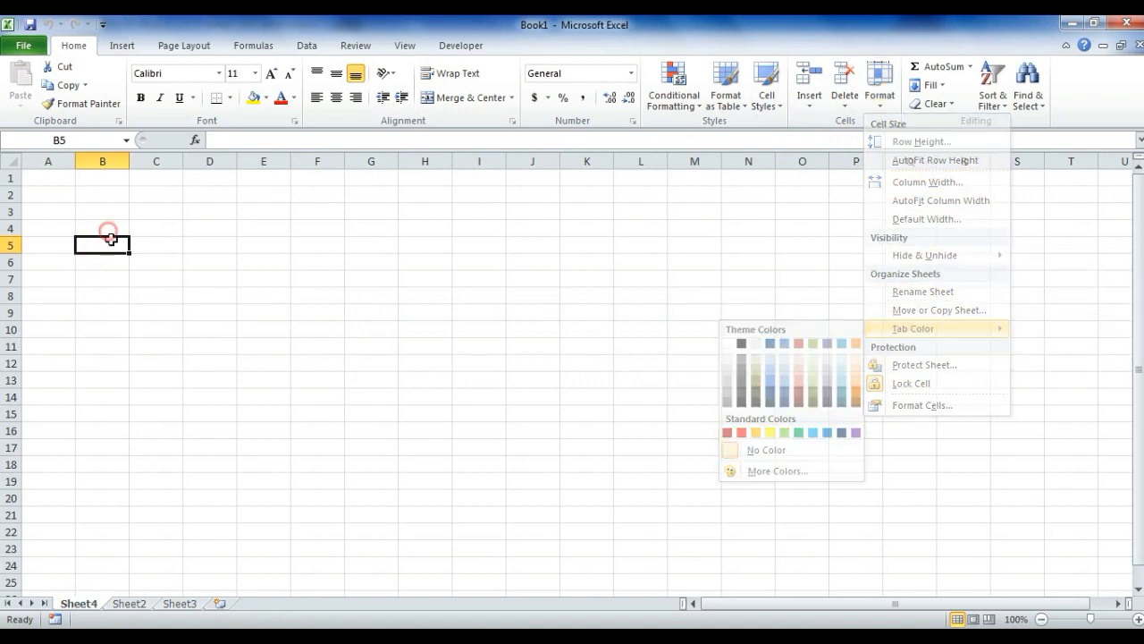
# - Enter the sample text "ikxjaxjanxjaxn" in cell B5 and zoom the sheet to 130%
pyautogui.write('ikxjaxjanxjaxn')
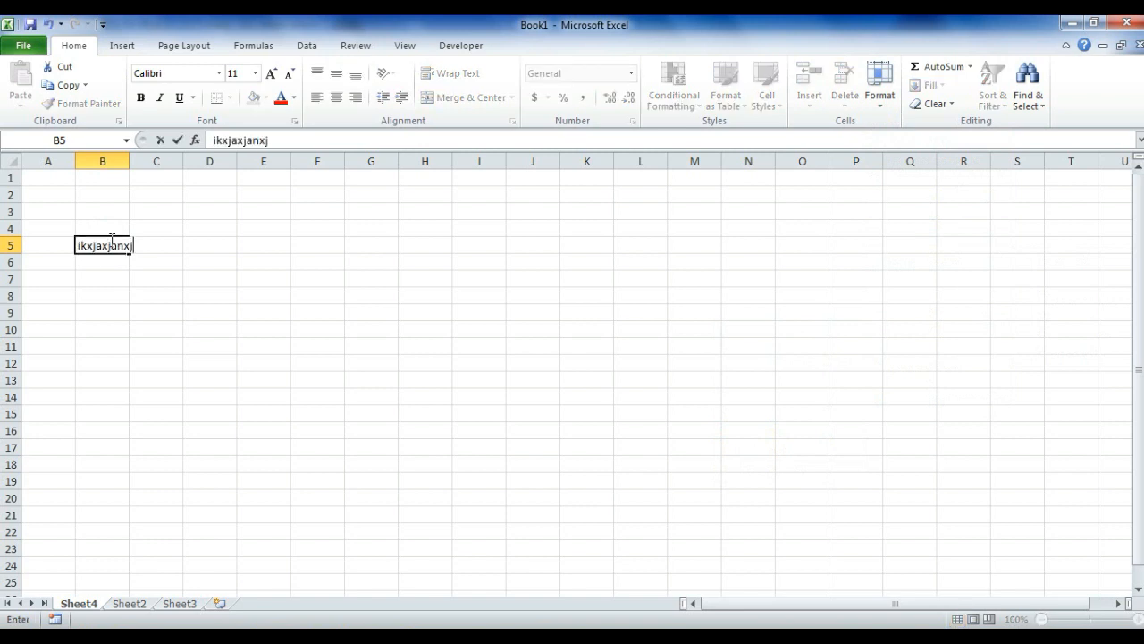
pyautogui.press('F2')
pyautogui.click(126, 301)
pyautogui.click(1138, 619)
pyautogui.click(1138, 619)
pyautogui.click(1138, 619)
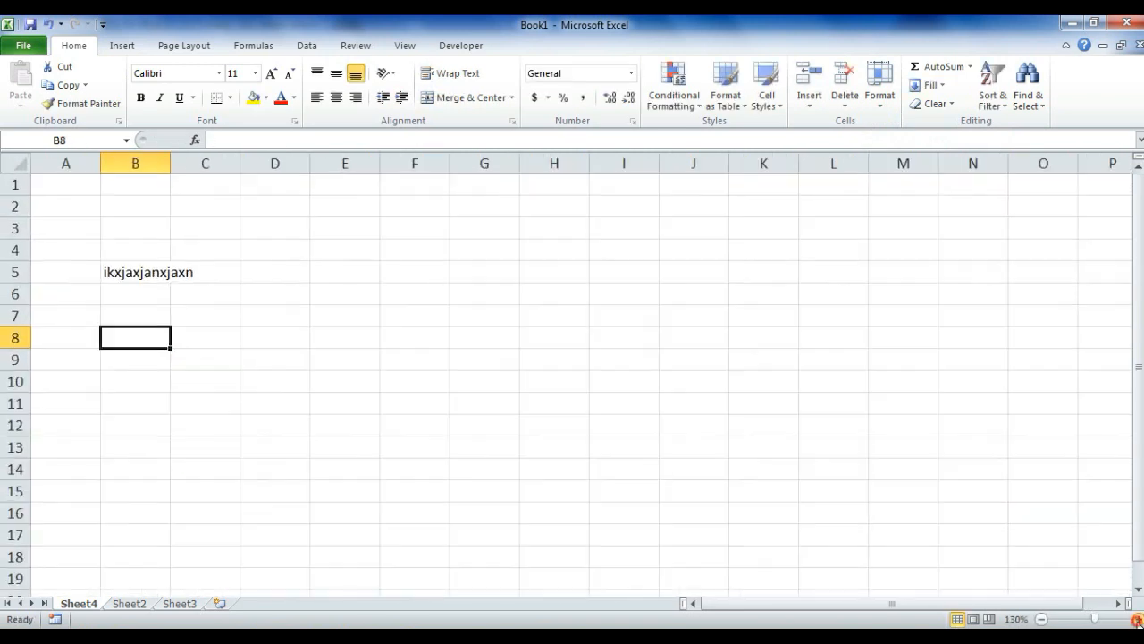
# - Increase the height of row 5 manually and autofit it to its contents again
pyautogui.click(160, 278)
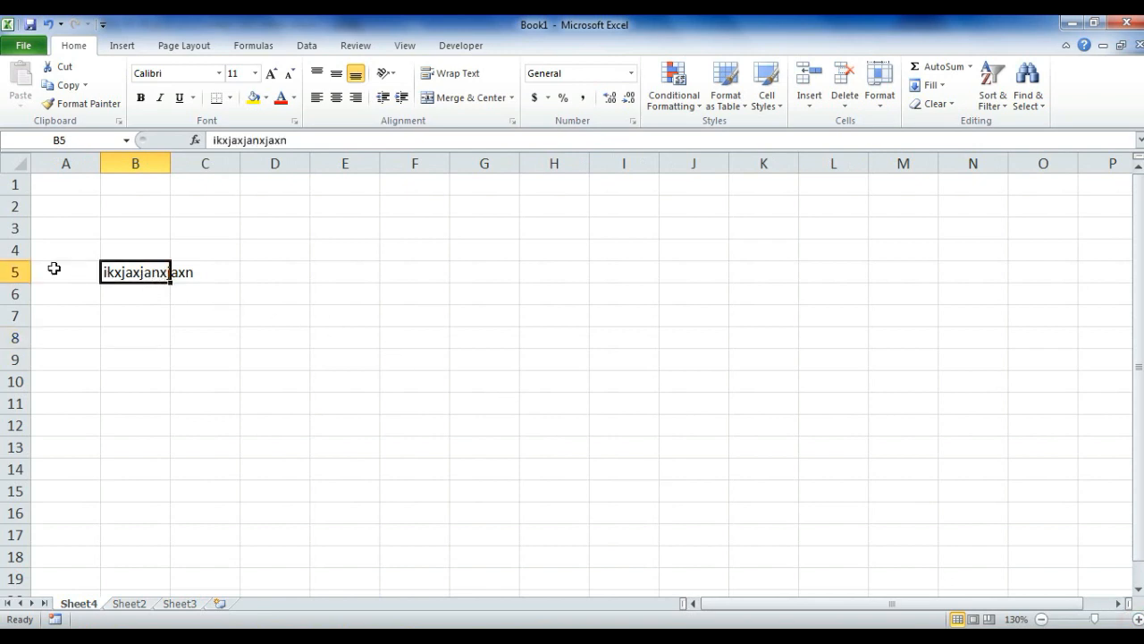
pyautogui.moveTo(30, 279); pyautogui.dragTo(17, 338)
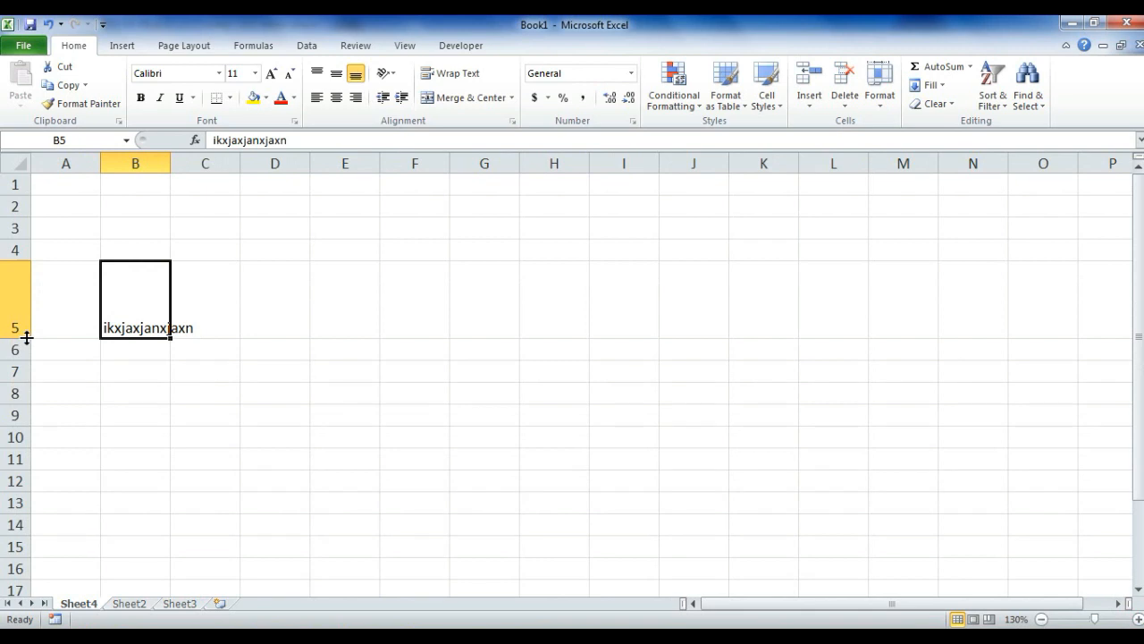
pyautogui.doubleClick(26, 337)
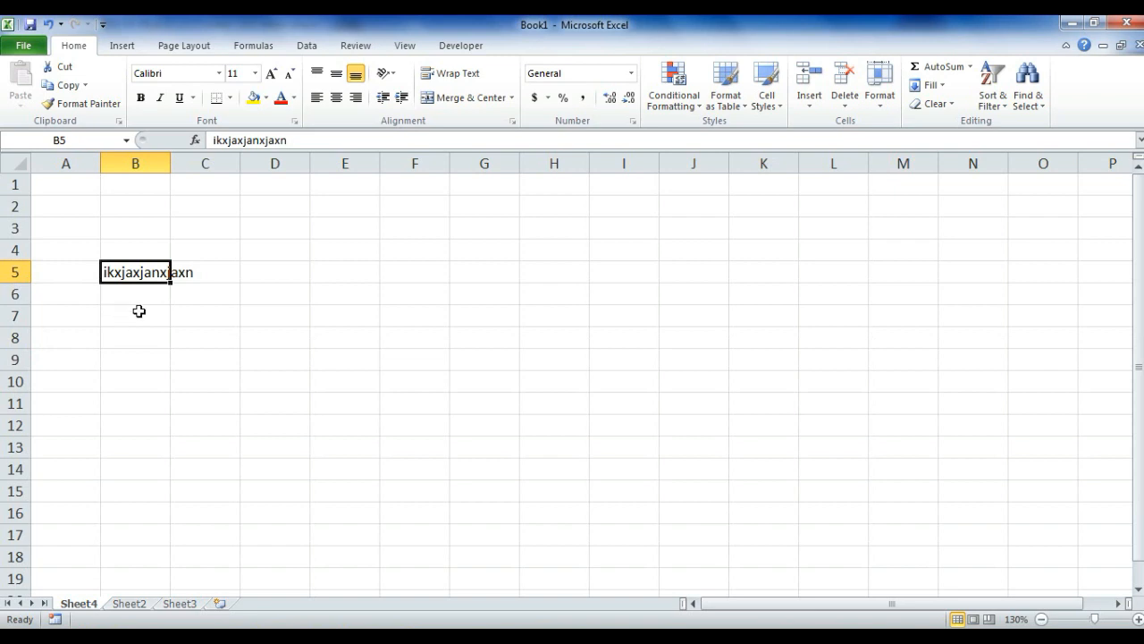
# - Widen column B manually and autofit its width to the text in B5
pyautogui.moveTo(172, 166); pyautogui.dragTo(268, 162)
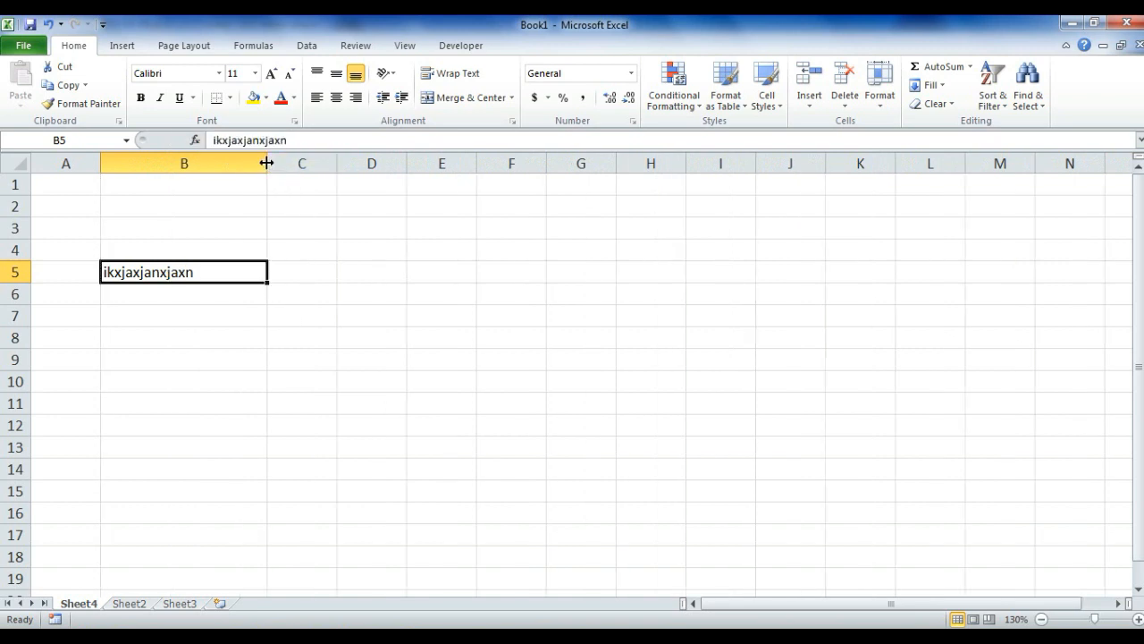
pyautogui.doubleClick(266, 162)
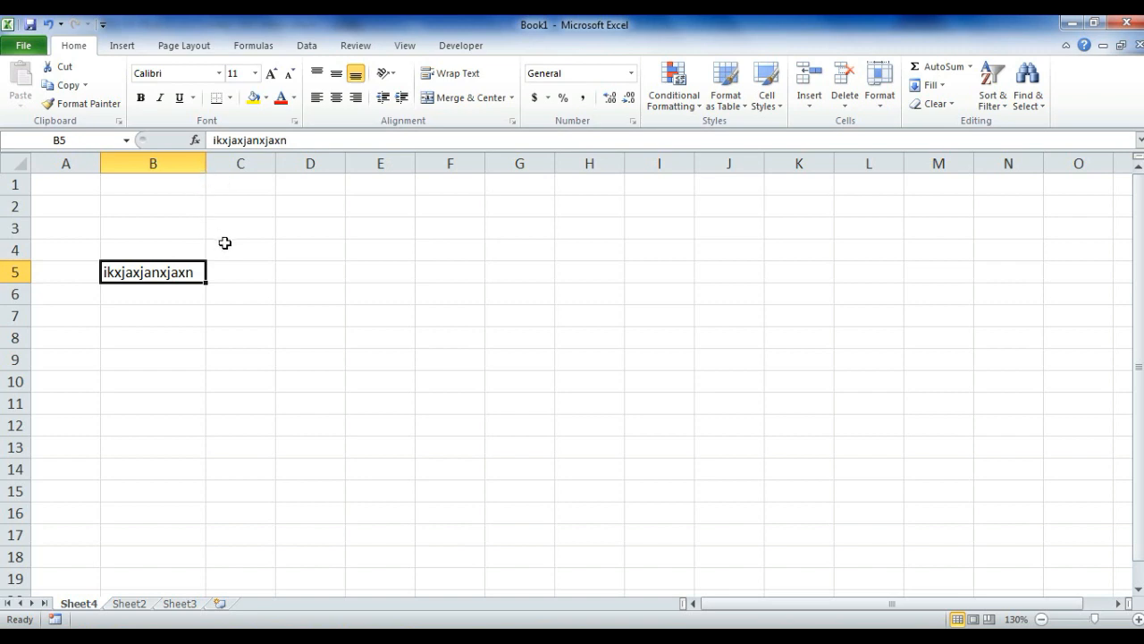
pyautogui.click(237, 283)
pyautogui.click(110, 267)
pyautogui.click(87, 272)
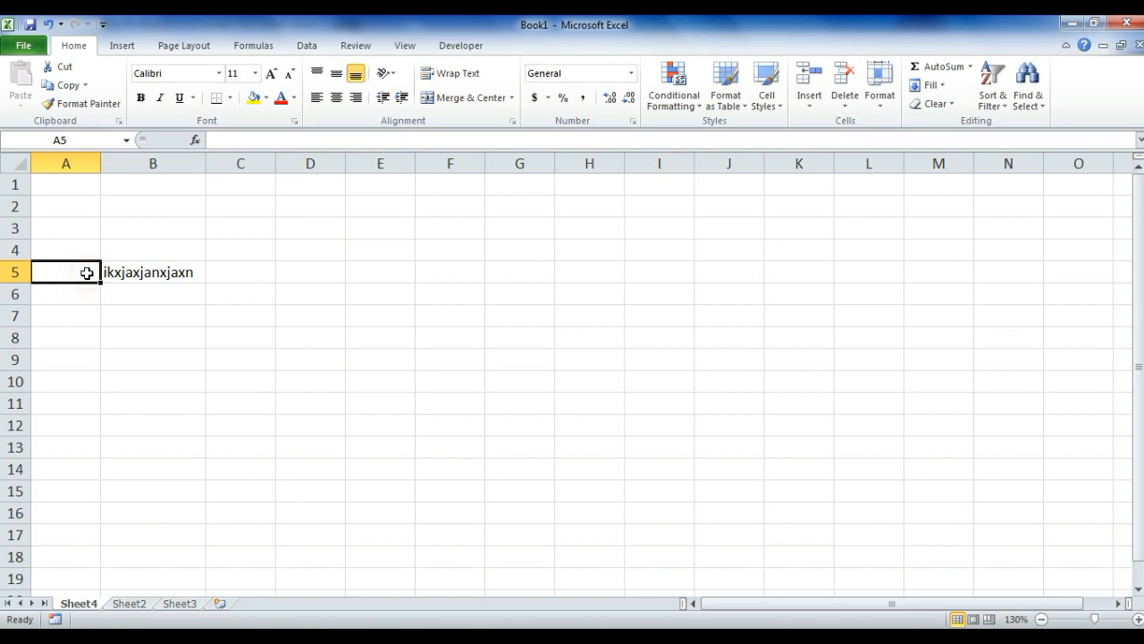
# - Hide the whole of row 5 on Sheet4
pyautogui.click(13, 272)
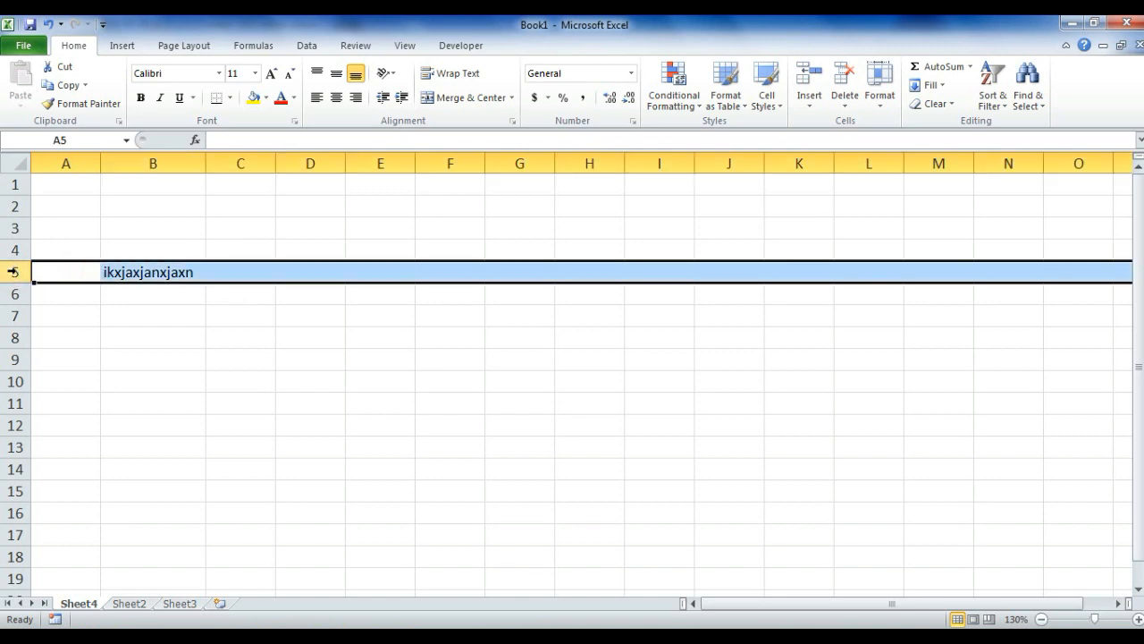
pyautogui.rightClick(13, 272)
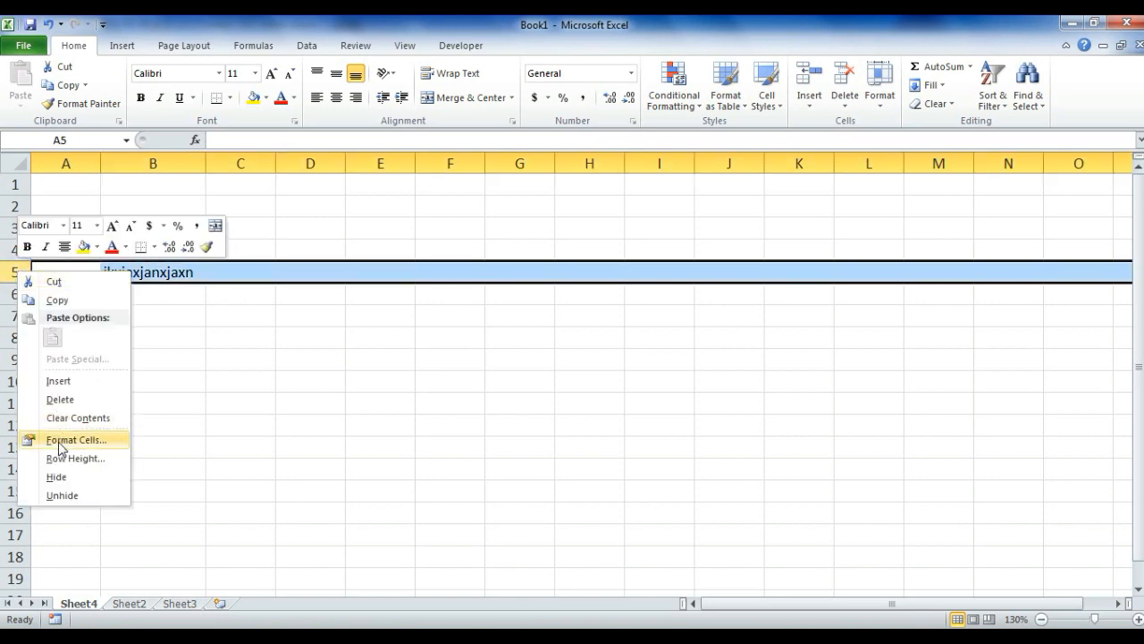
pyautogui.click(76, 478)
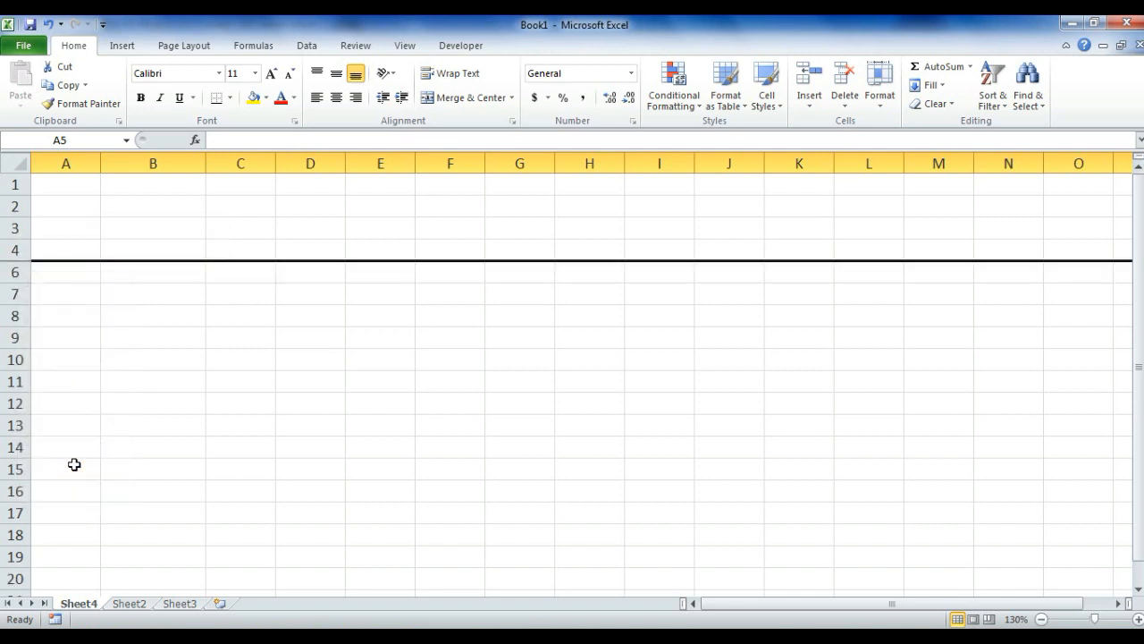
pyautogui.click(71, 317)
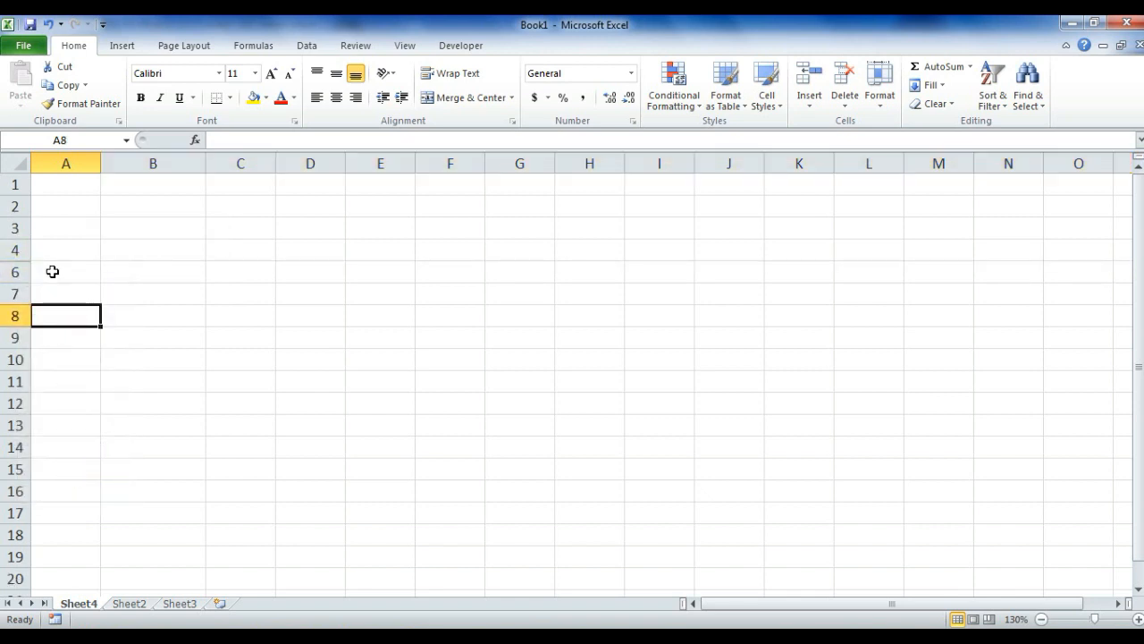
pyautogui.click(53, 271)
pyautogui.click(62, 254)
pyautogui.click(64, 271)
pyautogui.click(65, 257)
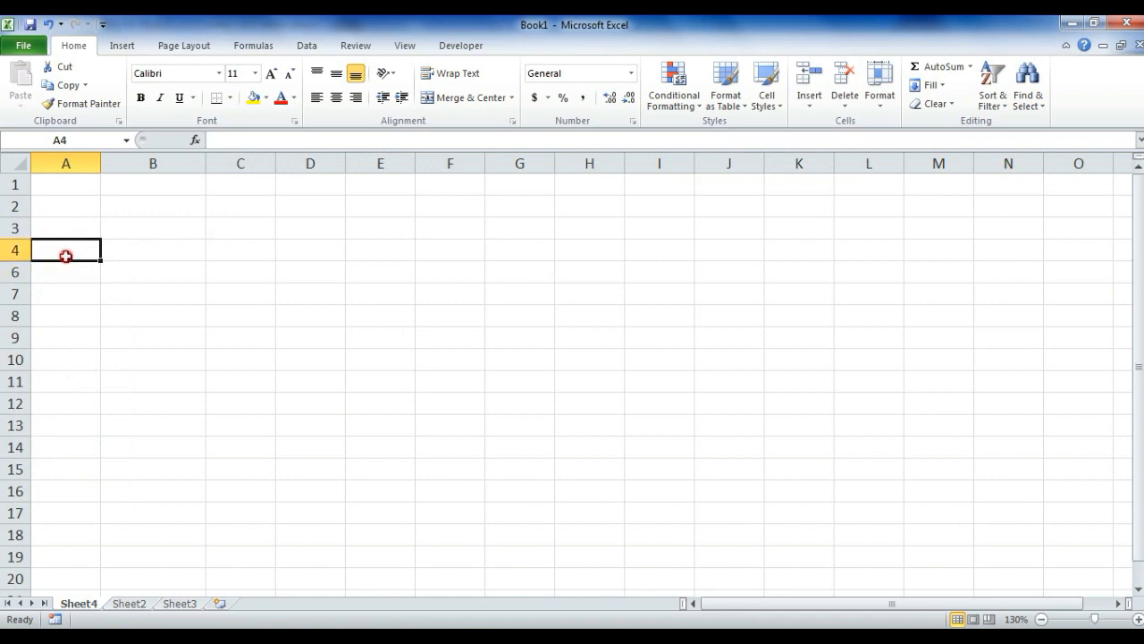
pyautogui.click(67, 275)
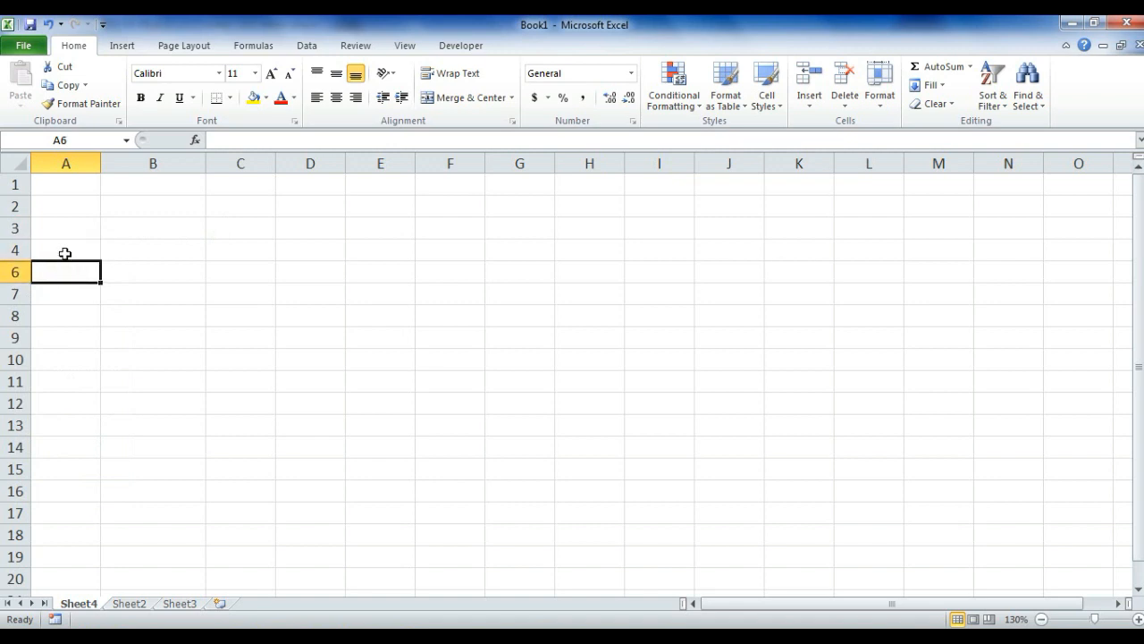
pyautogui.click(65, 254)
pyautogui.click(63, 274)
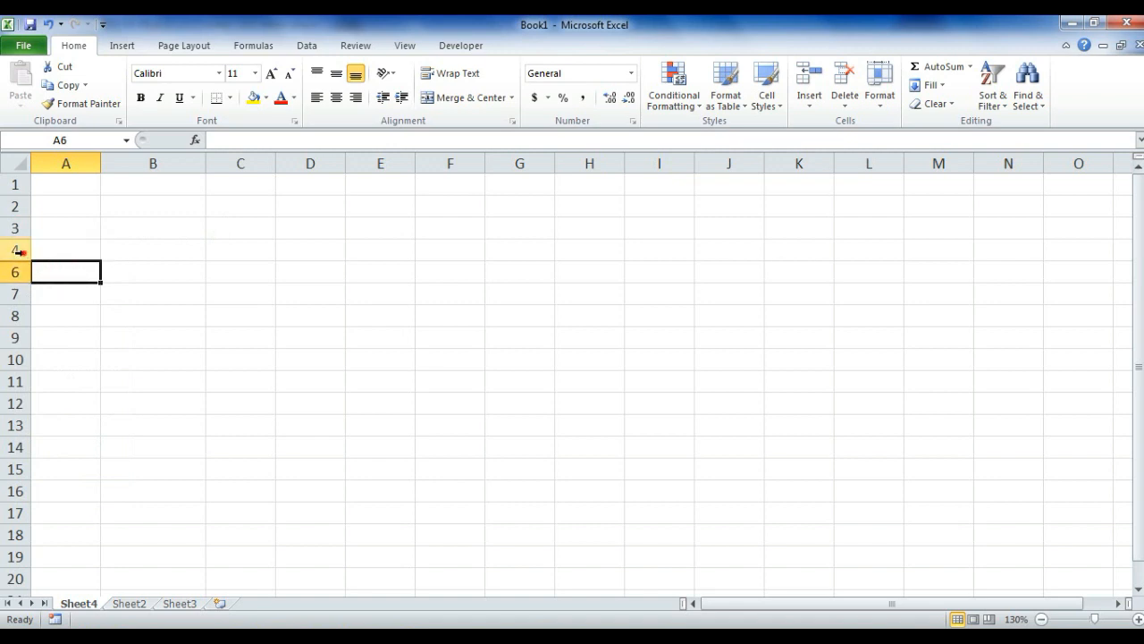
# - Unhide row 5 by selecting the rows 4 and 6 around it
pyautogui.moveTo(18, 252); pyautogui.dragTo(17, 271)
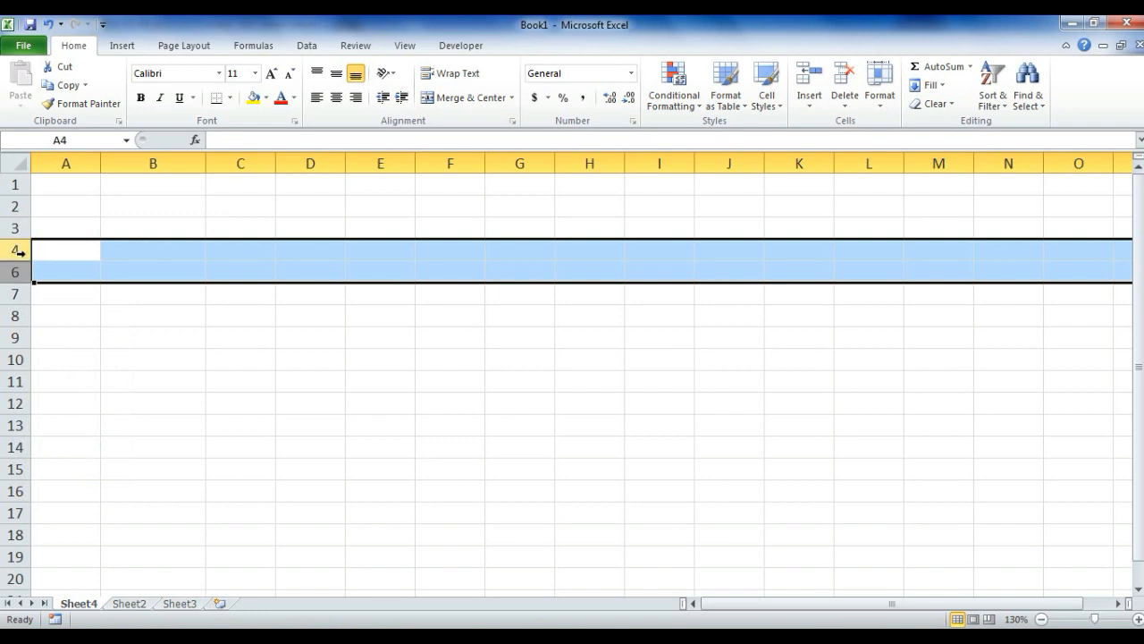
pyautogui.rightClick(18, 252)
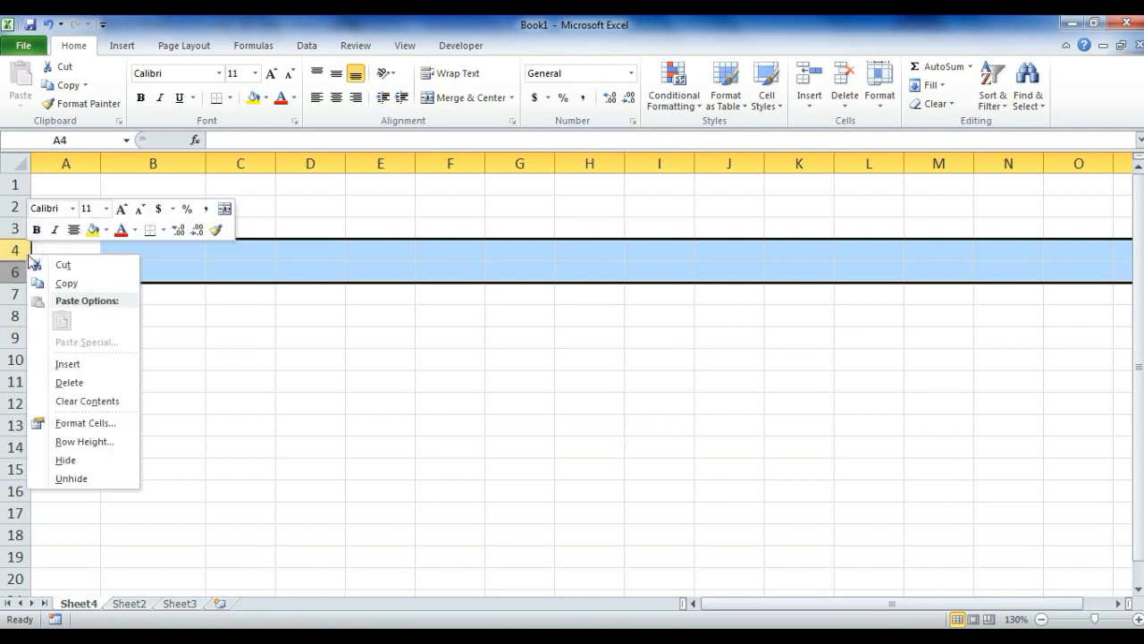
pyautogui.click(82, 476)
pyautogui.click(172, 278)
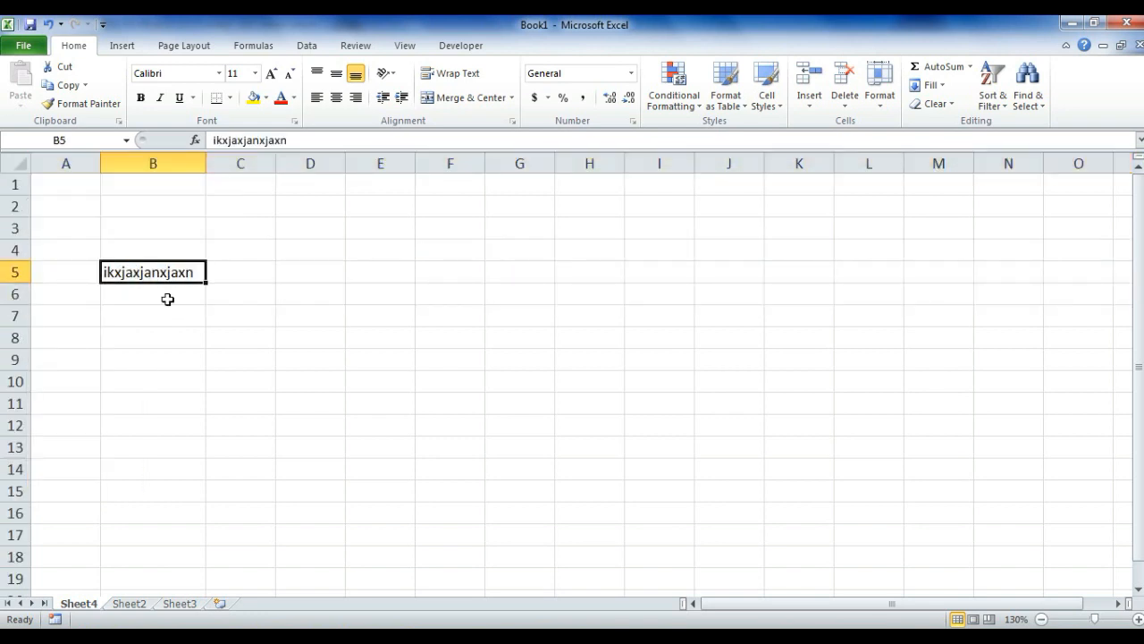
pyautogui.click(166, 297)
pyautogui.click(157, 271)
pyautogui.click(59, 269)
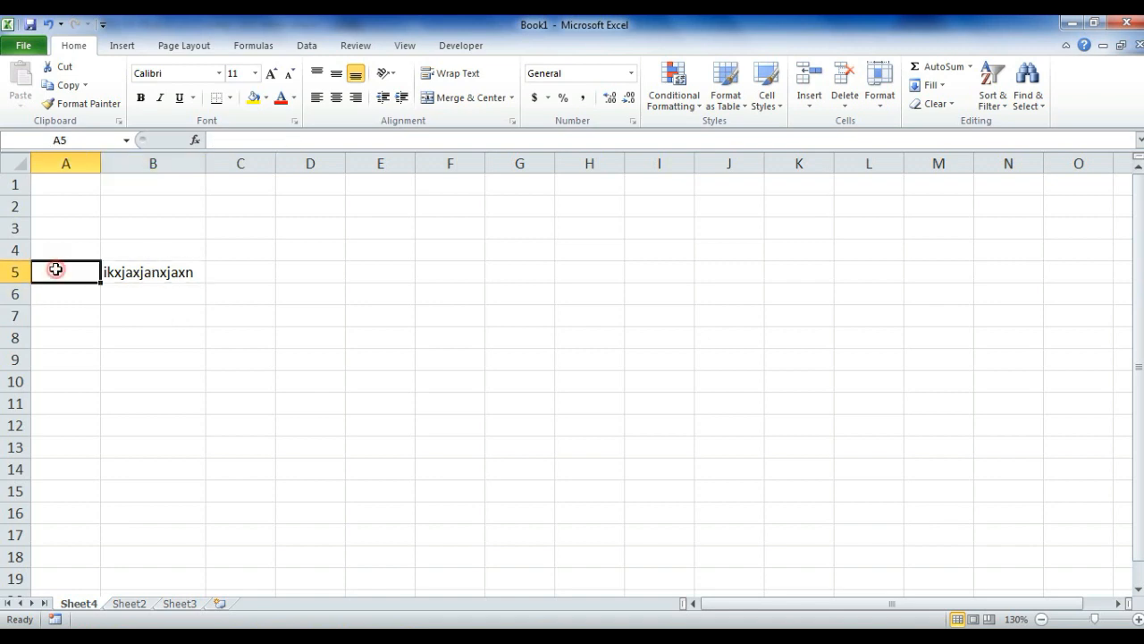
pyautogui.click(140, 273)
# - Hide the whole of column B
pyautogui.click(182, 166)
pyautogui.rightClick(182, 168)
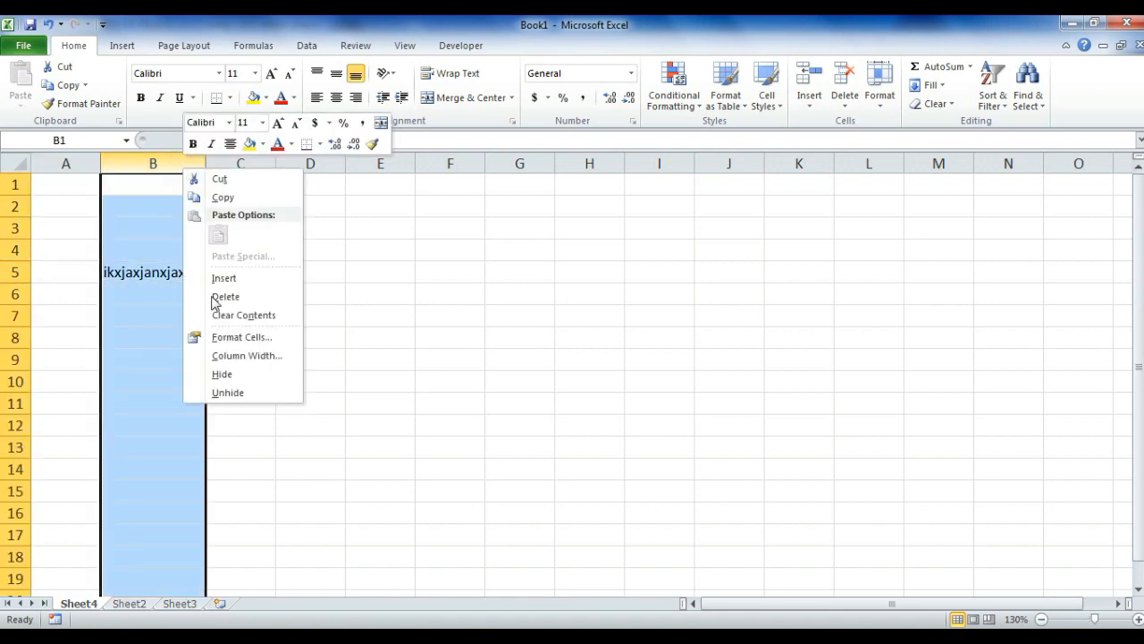
pyautogui.click(225, 372)
# - Unhide column B by selecting the neighbouring columns A and C
pyautogui.moveTo(84, 162); pyautogui.dragTo(115, 179)
pyautogui.rightClick(117, 176)
pyautogui.click(179, 404)
pyautogui.click(310, 490)
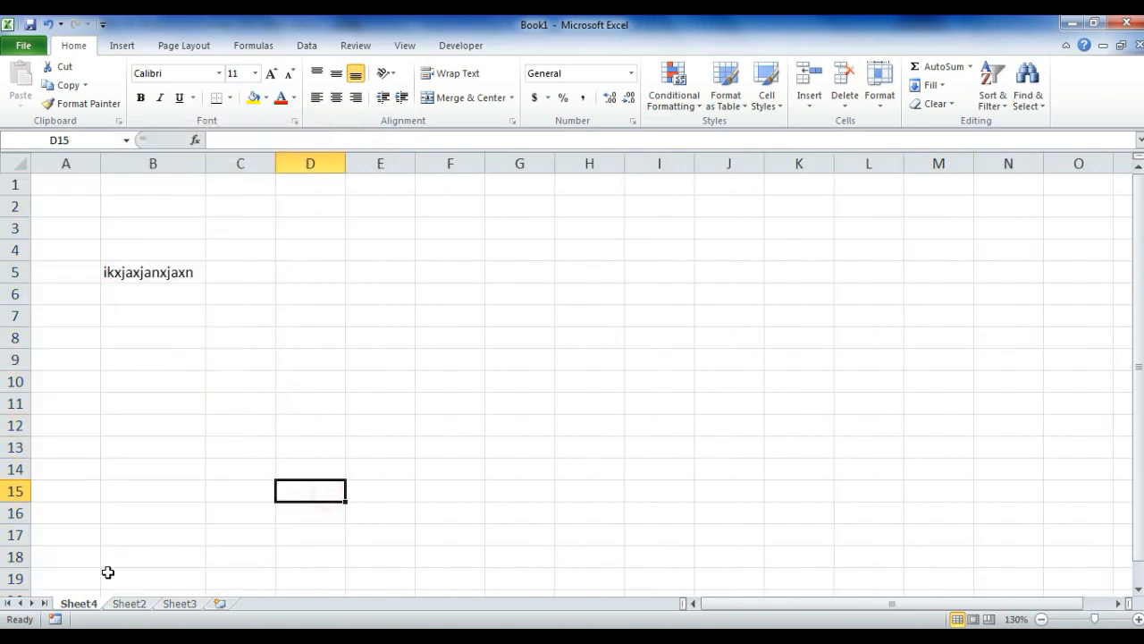
# - Rename the Sheet4 worksheet as "study hacks"
pyautogui.doubleClick(79, 604)
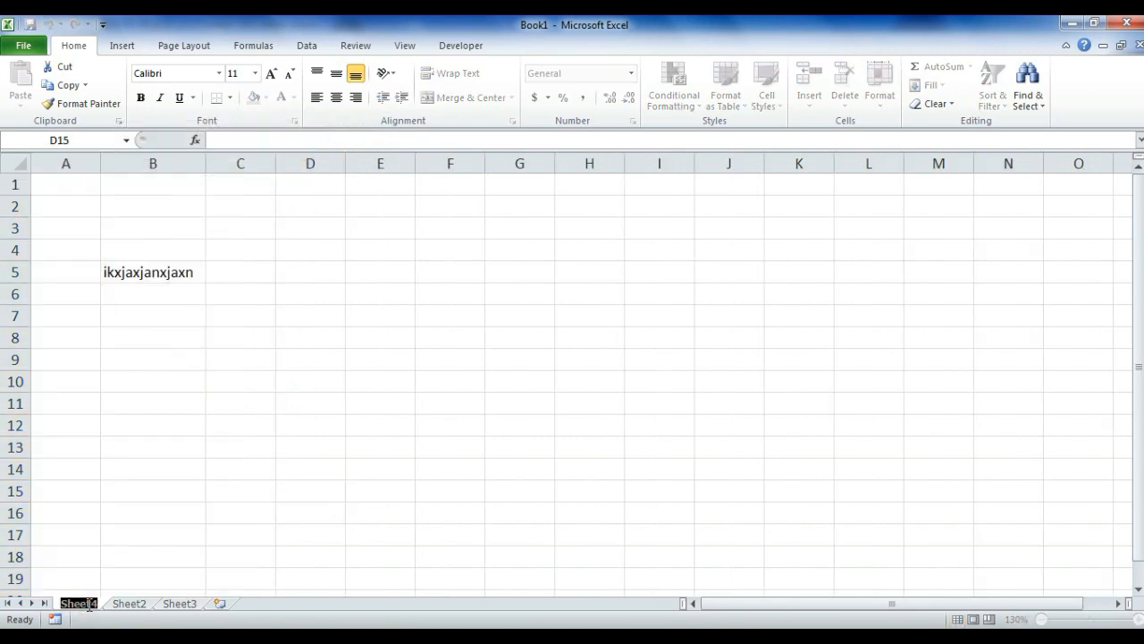
pyautogui.write('study had')
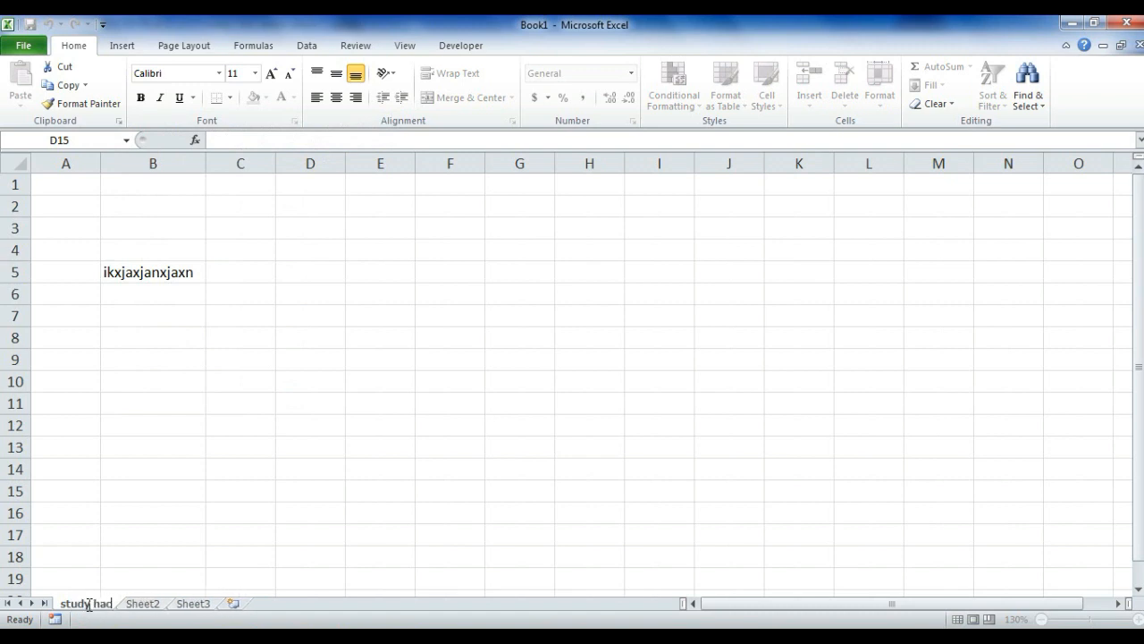
pyautogui.press('BackSpace')
pyautogui.write('cks')
pyautogui.press('Return')
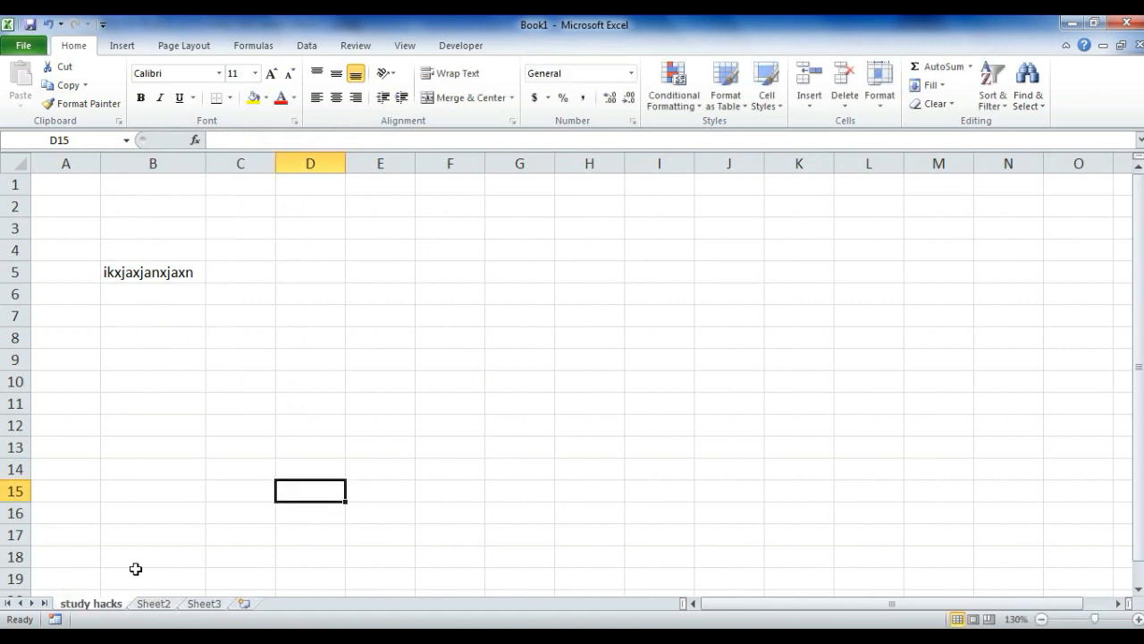
pyautogui.click(191, 514)
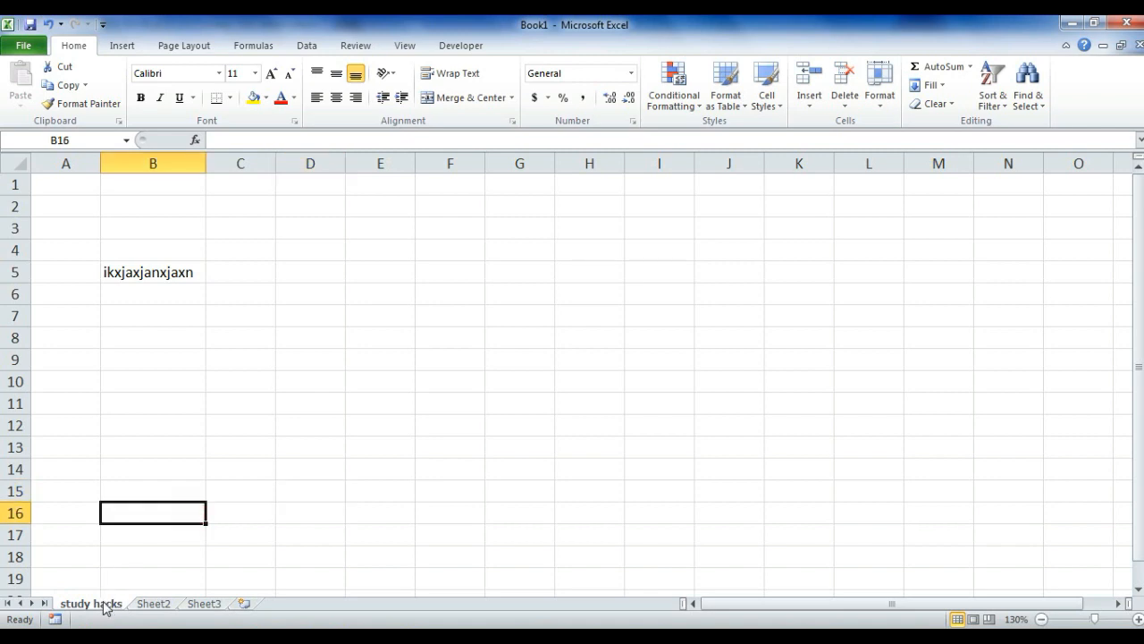
# - Create a copy of the "study hacks" sheet in Book1, placed before the original sheet
pyautogui.rightClick(104, 605)
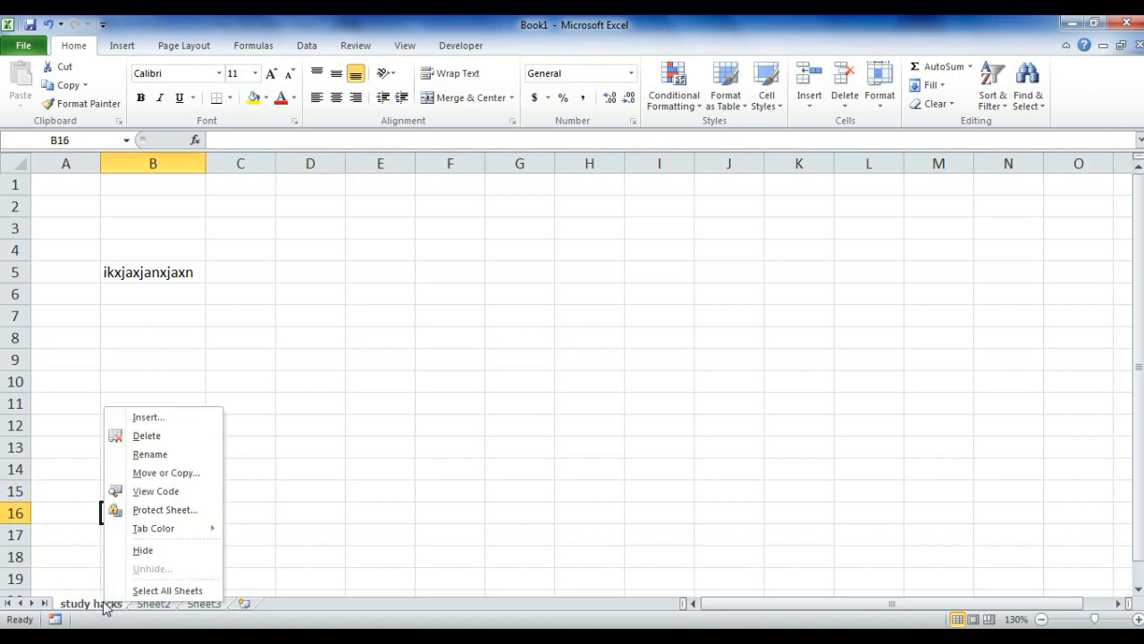
pyautogui.click(175, 472)
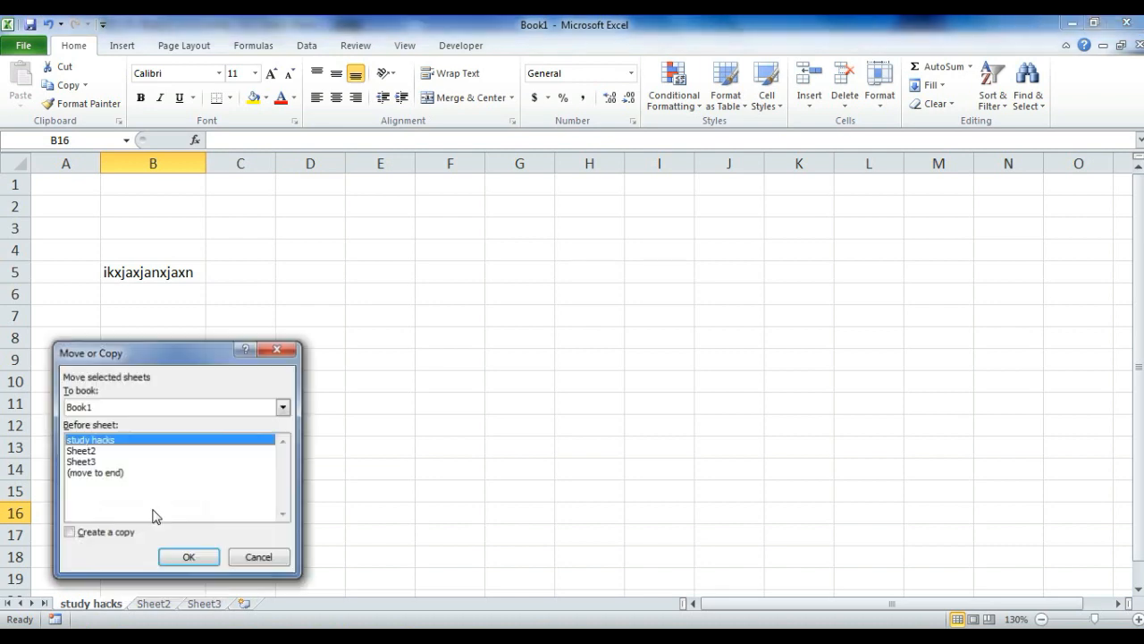
pyautogui.click(69, 533)
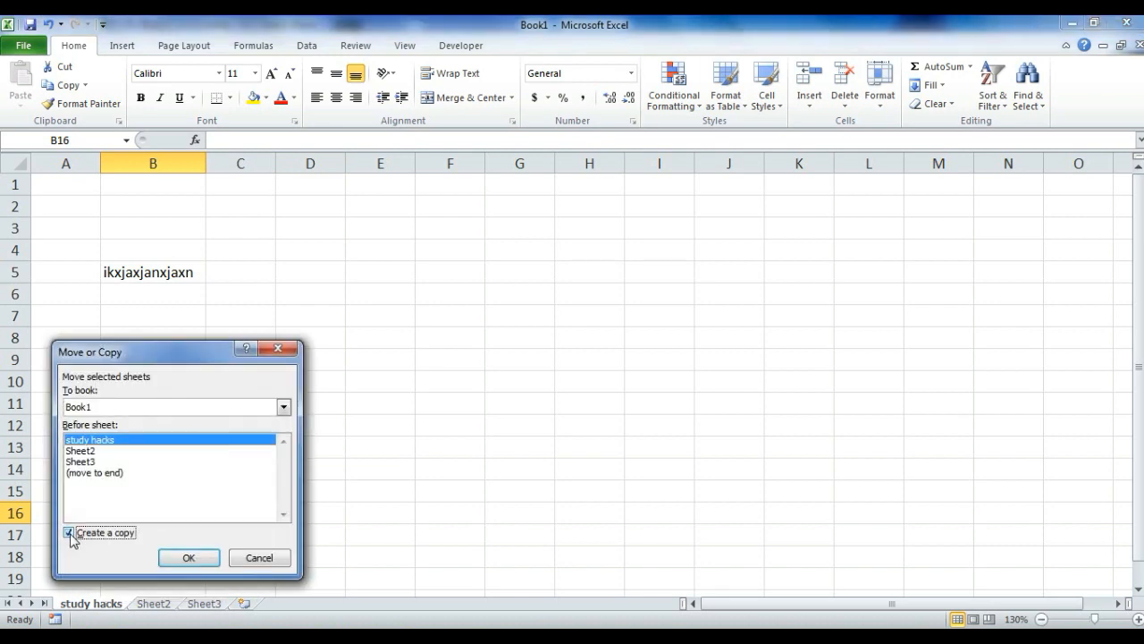
pyautogui.click(179, 558)
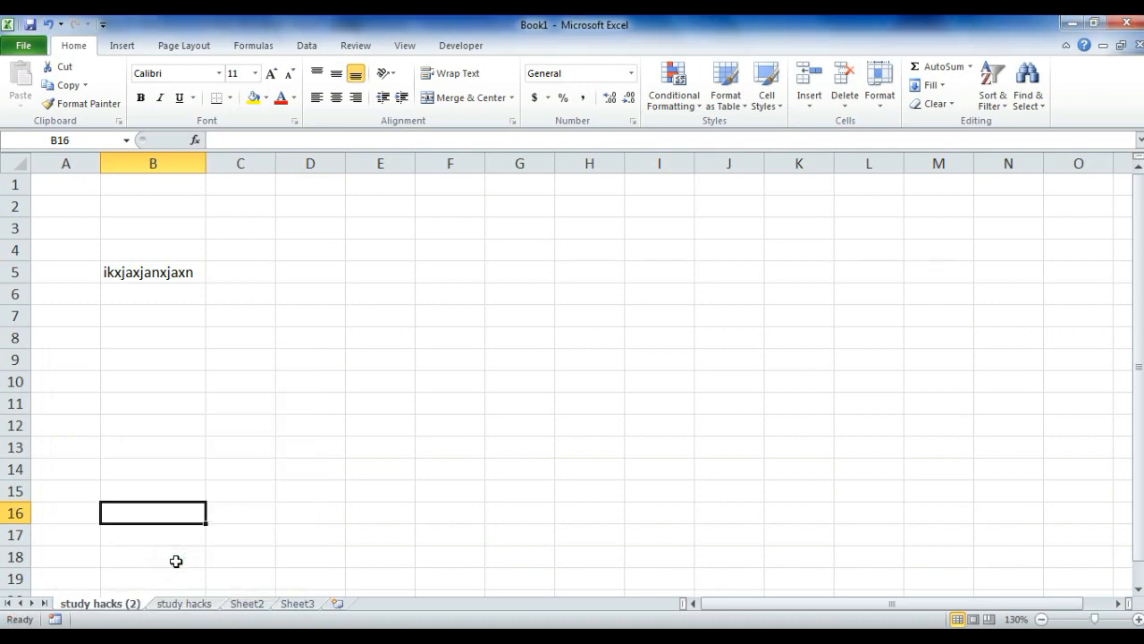
# - Move the copied sheet "study hacks (2)" between Sheet2 and Sheet3 and switch through the sheets to Sheet3
pyautogui.click(170, 608)
pyautogui.click(107, 606)
pyautogui.moveTo(100, 607); pyautogui.dragTo(297, 607)
pyautogui.click(91, 605)
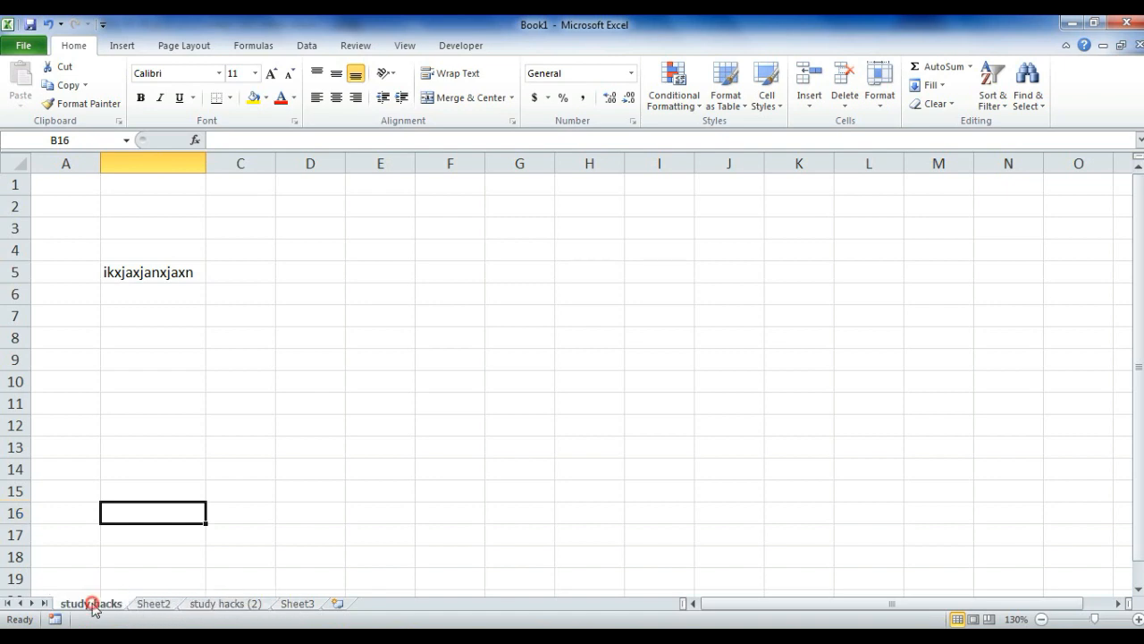
pyautogui.click(239, 606)
pyautogui.click(291, 606)
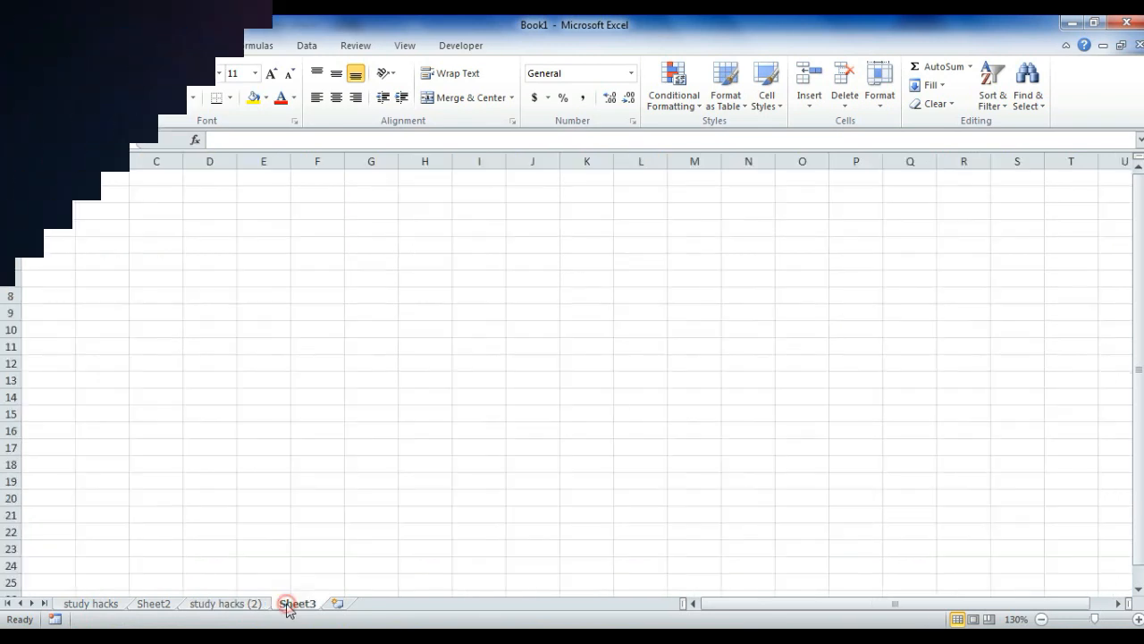